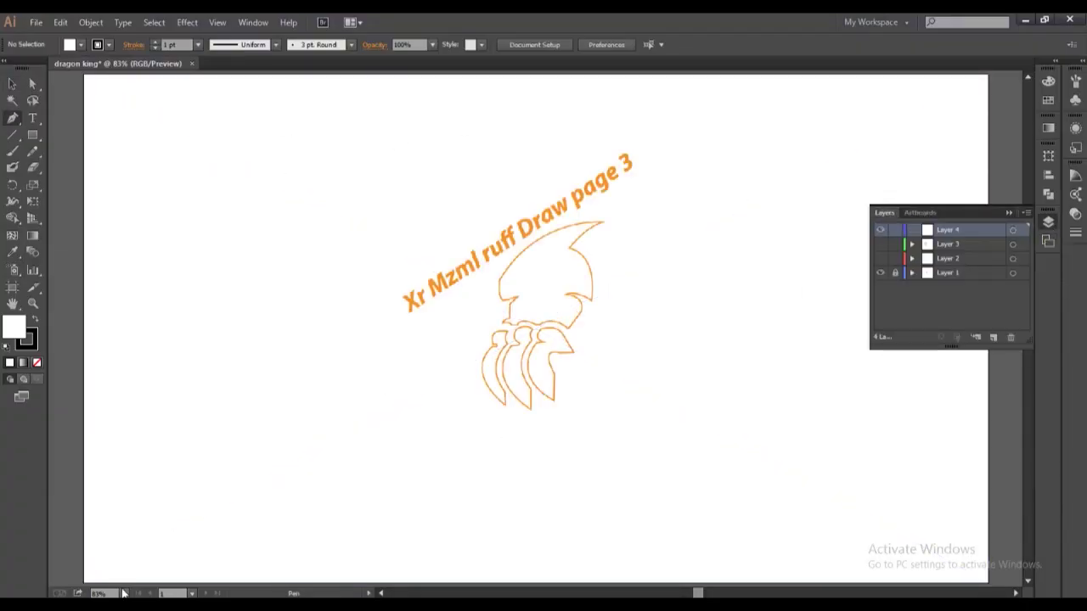
# Trace the first claw outline as a curved path with no fill.
pyautogui.click(481, 465)
pyautogui.moveTo(461, 361); pyautogui.dragTo(497, 303)
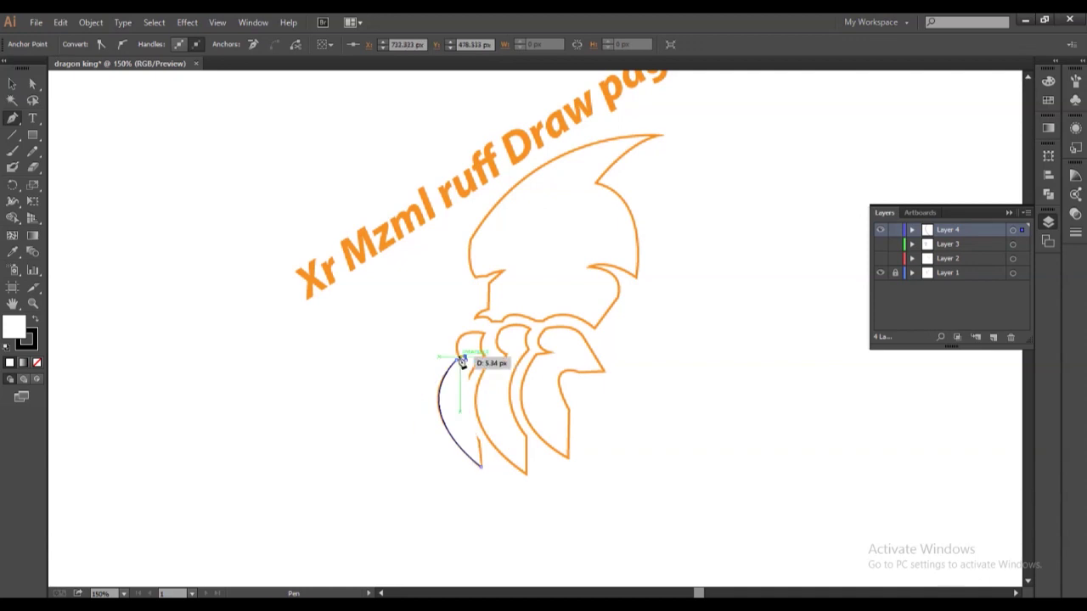
pyautogui.moveTo(515, 340); pyautogui.dragTo(484, 330)
pyautogui.click(36, 362)
pyautogui.press('a')
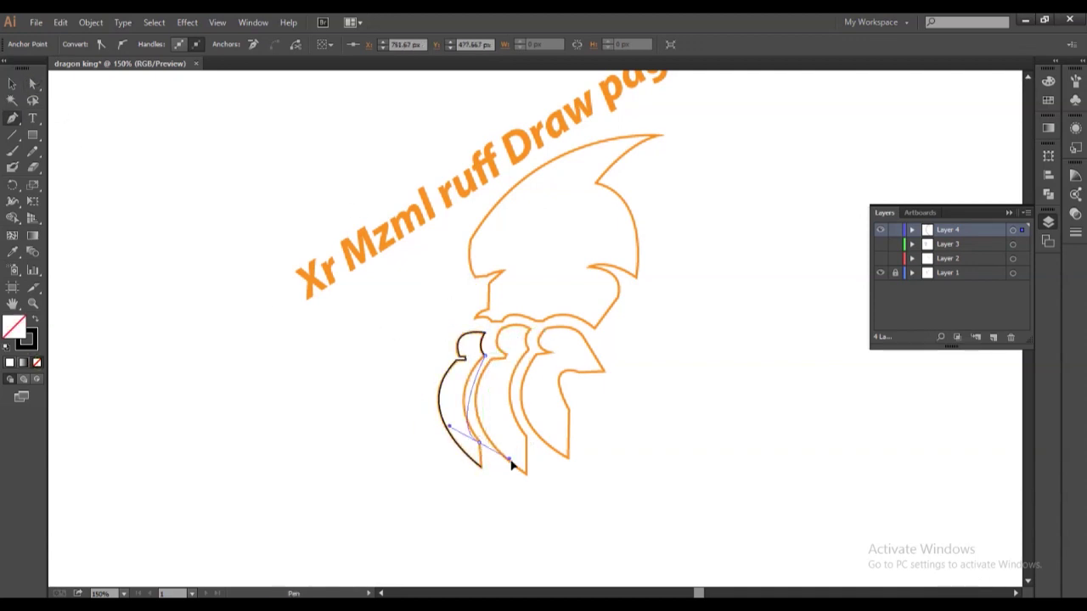
pyautogui.press('p')
# Trace the third, beak-shaped claw outline with curved anchors down to its base.
pyautogui.click(527, 473)
pyautogui.click(529, 355)
pyautogui.moveTo(526, 333); pyautogui.dragTo(543, 322)
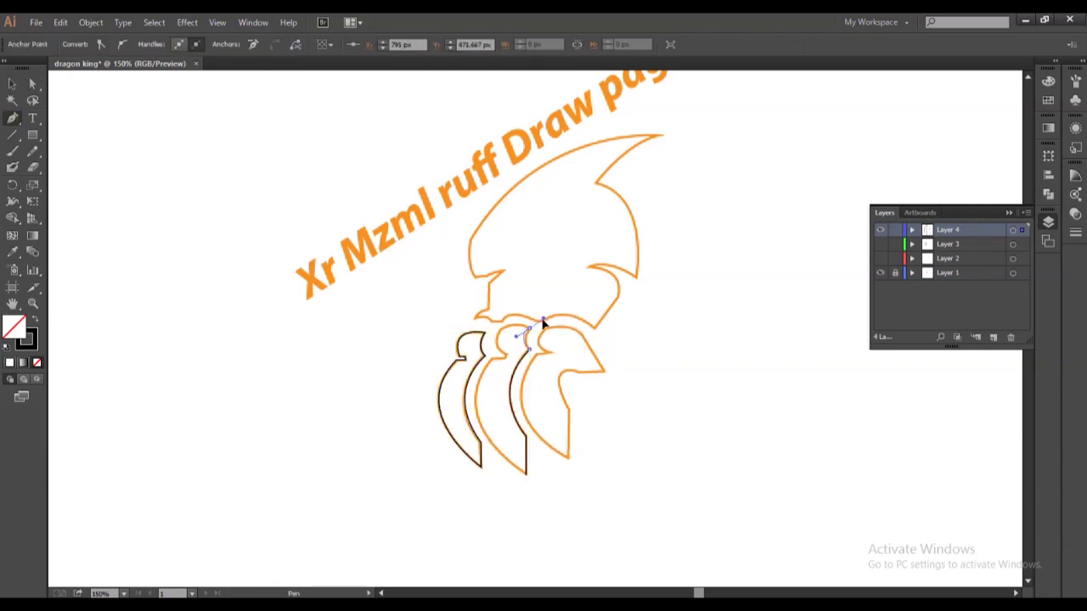
pyautogui.moveTo(506, 354)
pyautogui.mouseDown()
pyautogui.moveTo(533, 394)
pyautogui.moveTo(506, 360)
pyautogui.moveTo(514, 441)
pyautogui.moveTo(578, 379)
pyautogui.mouseUp()
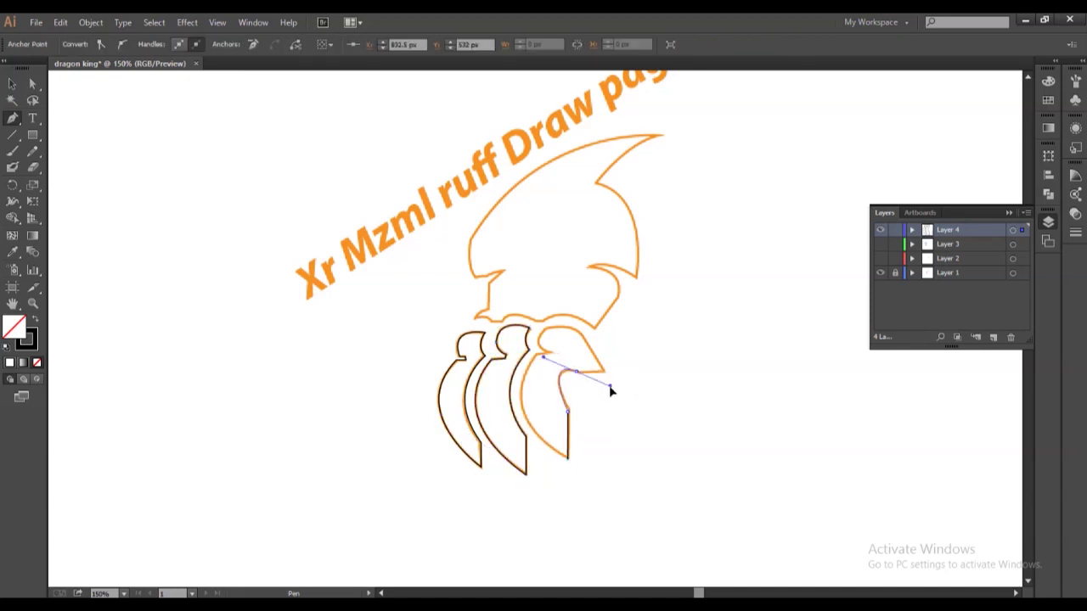
pyautogui.click(604, 372)
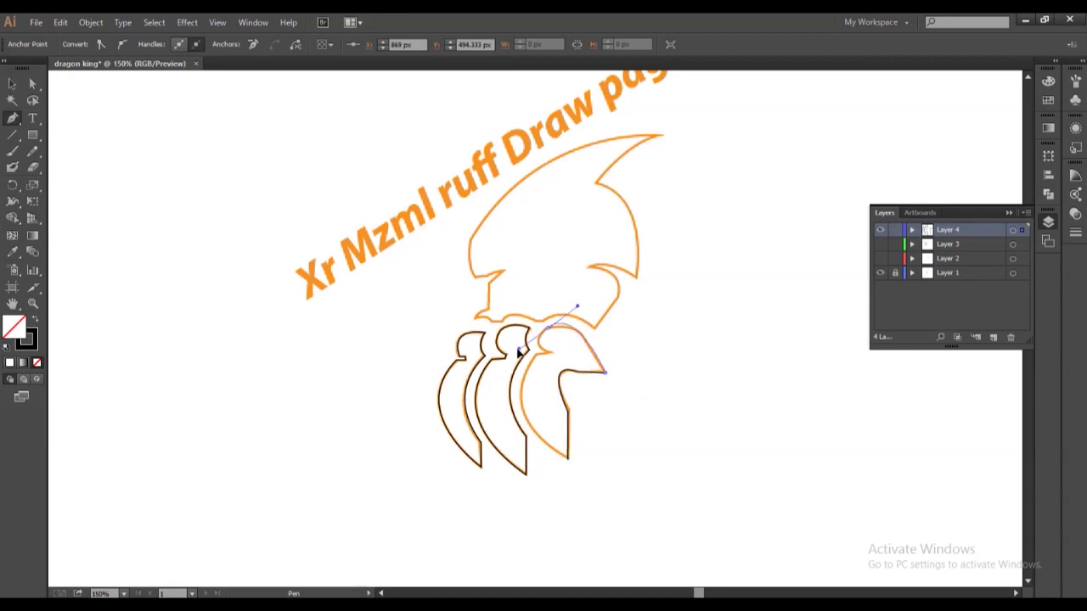
pyautogui.moveTo(538, 341); pyautogui.dragTo(520, 385)
pyautogui.moveTo(550, 328); pyautogui.dragTo(553, 330)
pyautogui.moveTo(568, 458); pyautogui.dragTo(653, 514)
# Trace the helmet head outline, including its top spike, and close the bottom edge.
pyautogui.moveTo(595, 327); pyautogui.dragTo(621, 303)
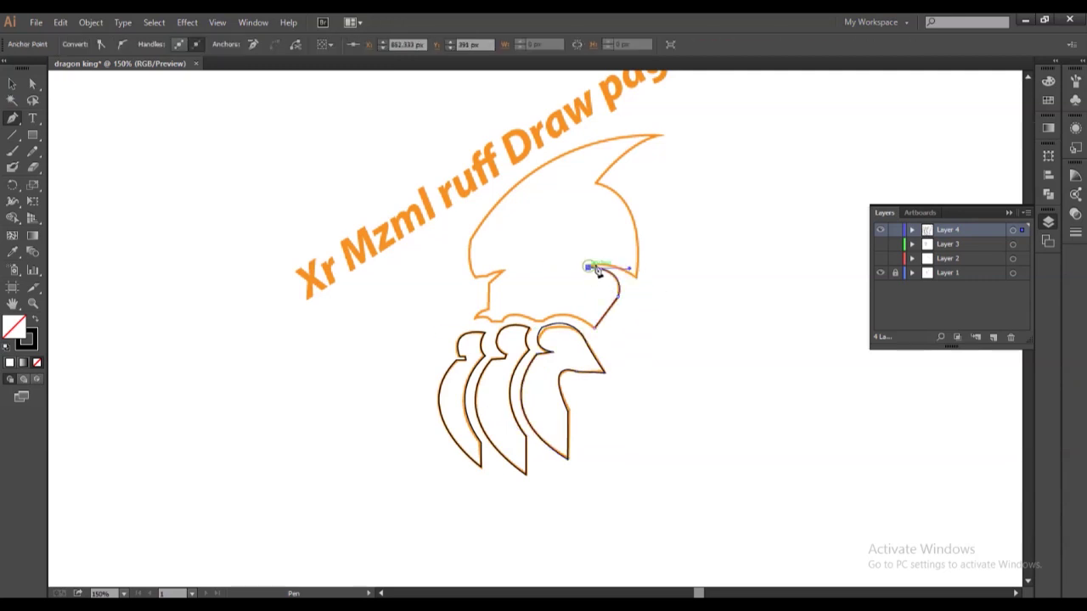
pyautogui.moveTo(594, 183); pyautogui.dragTo(537, 177)
pyautogui.moveTo(666, 141); pyautogui.dragTo(667, 138)
pyautogui.moveTo(478, 223)
pyautogui.mouseDown()
pyautogui.moveTo(459, 243)
pyautogui.moveTo(494, 330)
pyautogui.moveTo(509, 303)
pyautogui.mouseUp()
pyautogui.click(502, 271)
pyautogui.moveTo(595, 326); pyautogui.dragTo(640, 363)
# Smooth the helmet's upper-left curve and hide the orange sketch layer.
pyautogui.press('a')
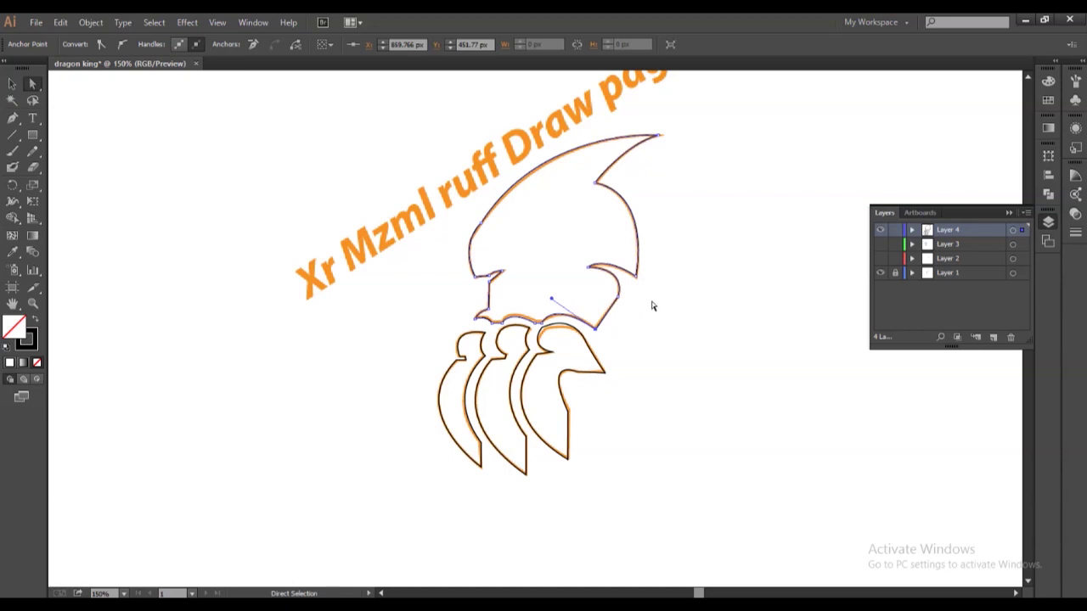
pyautogui.click(474, 223)
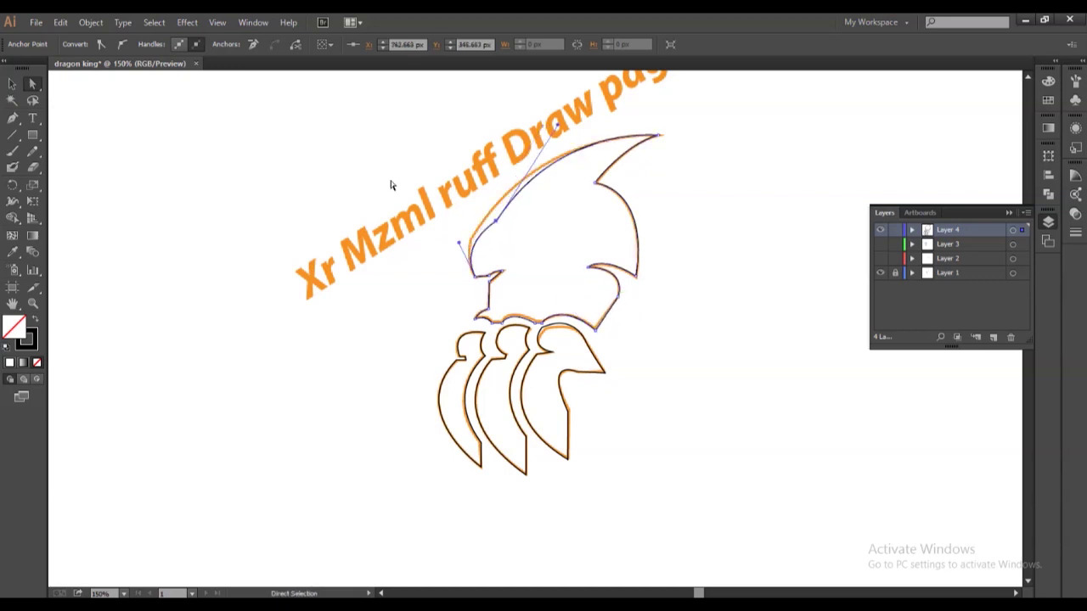
pyautogui.moveTo(505, 248); pyautogui.dragTo(524, 232)
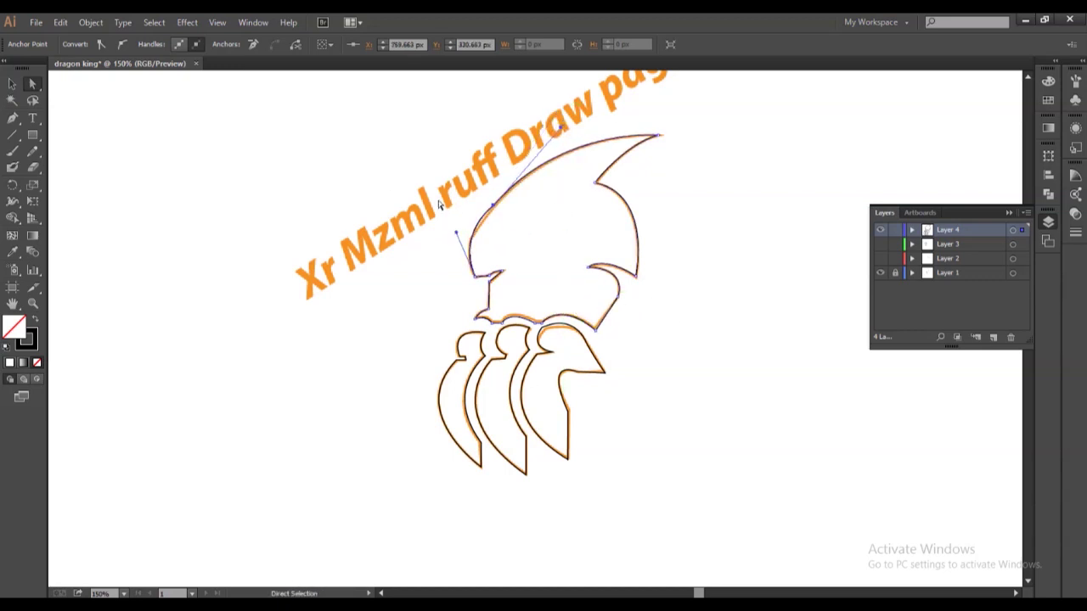
pyautogui.click(561, 208)
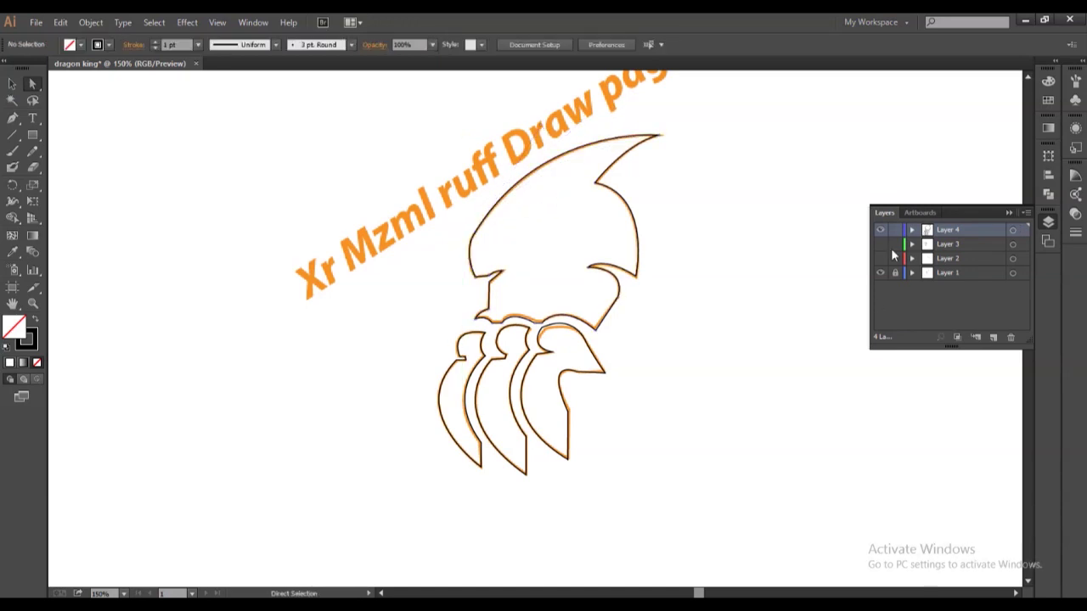
pyautogui.click(880, 273)
pyautogui.press('v')
pyautogui.click(474, 276)
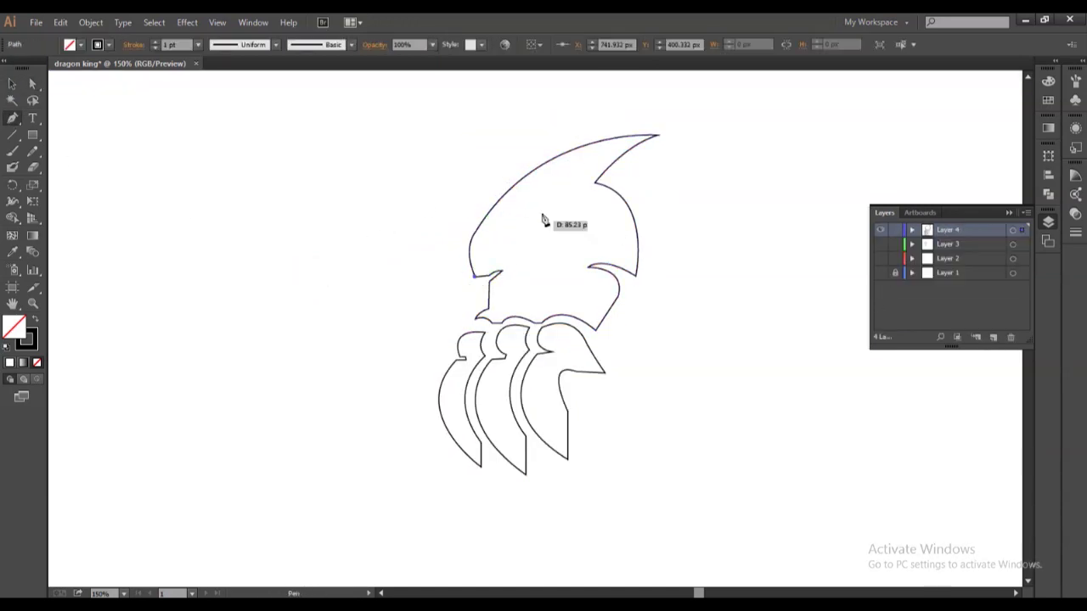
# Close the crest cut path and use Shape Builder to remove the outer triangle.
pyautogui.moveTo(662, 148); pyautogui.dragTo(746, 176)
pyautogui.click(661, 112)
pyautogui.click(520, 144)
pyautogui.click(432, 239)
pyautogui.click(461, 296)
pyautogui.click(475, 275)
pyautogui.click(17, 220)
pyautogui.keyDown('alt'); pyautogui.click(475, 220); pyautogui.keyUp('alt')
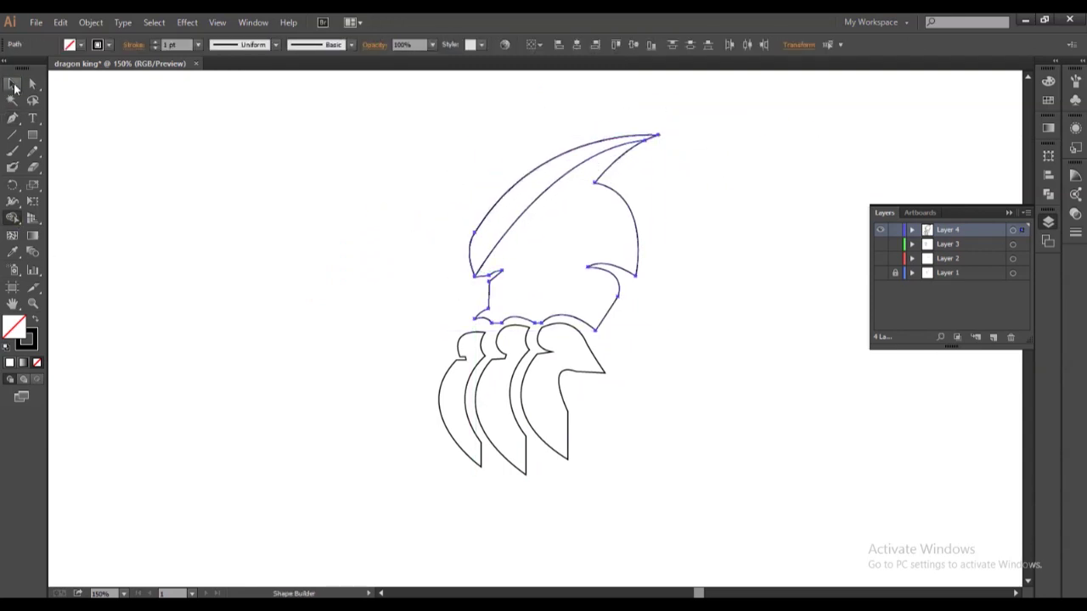
# Draw a second curved cut path across the head.
pyautogui.hotkey('ctrl', 'shift', 'a')
pyautogui.press('p')
pyautogui.click(489, 274)
pyautogui.moveTo(663, 270); pyautogui.dragTo(713, 323)
pyautogui.click(628, 323)
pyautogui.click(605, 342)
# Use Shape Builder to remove the left triangle and right sliver outside the helmet.
pyautogui.click(380, 364)
pyautogui.click(490, 275)
pyautogui.hotkey('ctrl', 'a')
pyautogui.hotkey('shift', 'm')
pyautogui.keyDown('alt'); pyautogui.click(441, 344); pyautogui.keyUp('alt')
pyautogui.keyDown('alt'); pyautogui.click(647, 284); pyautogui.keyUp('alt')
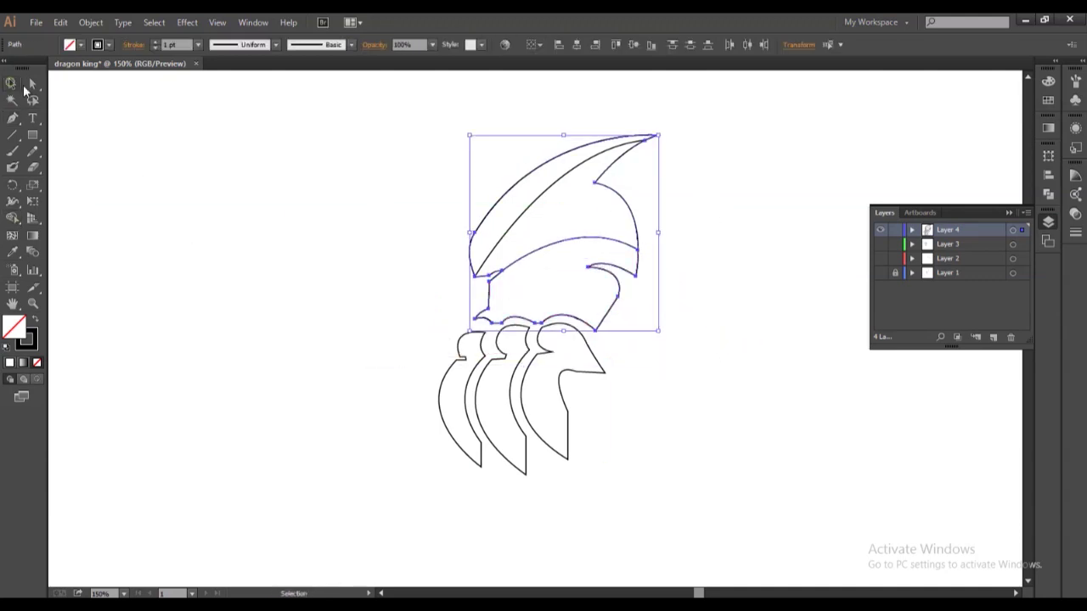
# Draw a curved band line across the claws and merge its regions into the claws.
pyautogui.hotkey('ctrl', 'shift', 'a')
pyautogui.press('v')
pyautogui.click(444, 357)
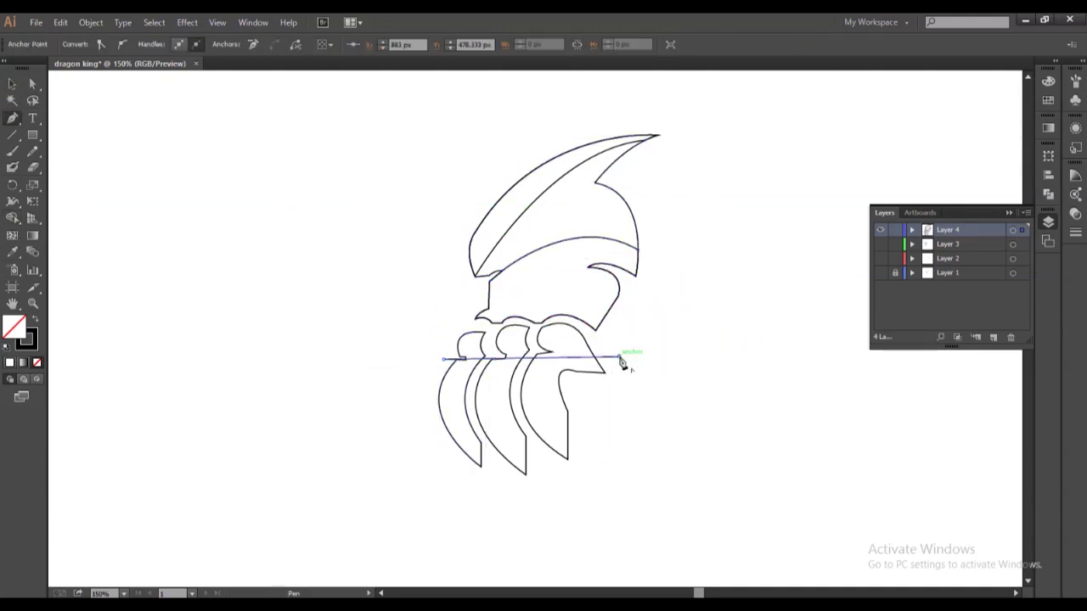
pyautogui.moveTo(614, 356); pyautogui.dragTo(679, 379)
pyautogui.click(444, 357)
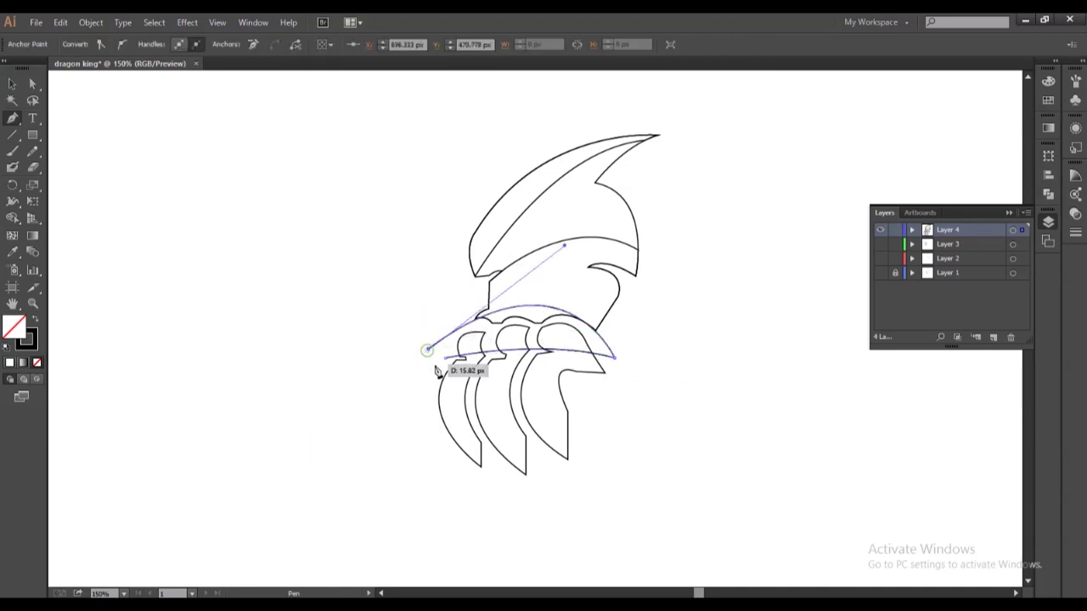
pyautogui.moveTo(427, 351); pyautogui.dragTo(524, 381)
pyautogui.hotkey('shift', 'm')
pyautogui.moveTo(458, 344); pyautogui.dragTo(595, 349)
pyautogui.hotkey('ctrl', 'shift', 'a')
pyautogui.press('v')
# Draw a second curved band path across the claws and select it with them for Shape Builder.
pyautogui.click(412, 390)
pyautogui.moveTo(604, 397); pyautogui.dragTo(733, 429)
pyautogui.click(605, 416)
pyautogui.click(382, 424)
pyautogui.click(413, 391)
pyautogui.press('v')
pyautogui.moveTo(428, 351); pyautogui.dragTo(524, 381)
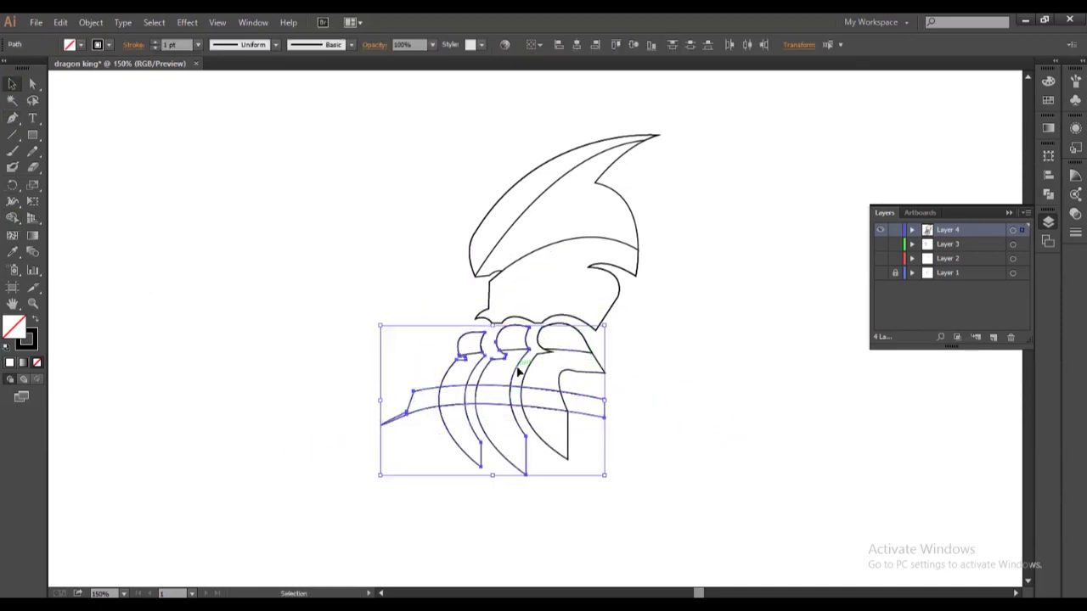
pyautogui.hotkey('shift', 'm')
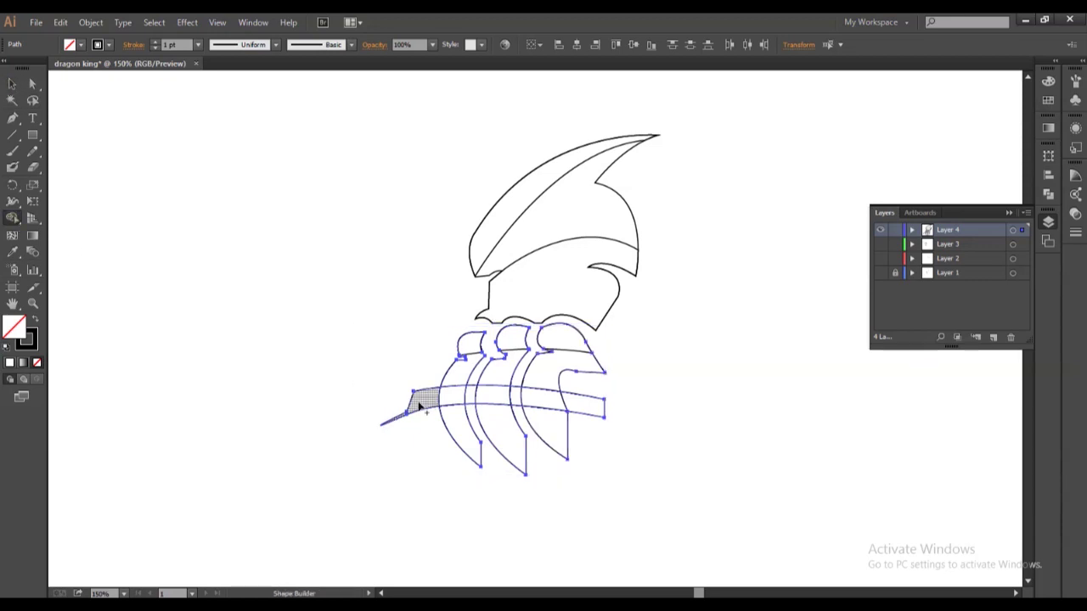
# Fill the helmet with dark olive hex 333300.
pyautogui.hotkey('ctrl', 'shift', 'a')
pyautogui.press('v')
pyautogui.click(619, 189)
pyautogui.click(80, 44)
pyautogui.click(111, 78)
pyautogui.click(130, 78)
pyautogui.click(83, 87)
pyautogui.click(102, 78)
pyautogui.doubleClick(13, 327)
pyautogui.write('333300')
pyautogui.click(953, 174)
# Switch the colour mode to HSB and lighten the helmet to olive.
pyautogui.click(1054, 71)
pyautogui.click(988, 122)
pyautogui.moveTo(961, 136); pyautogui.dragTo(972, 136)
pyautogui.click(136, 122)
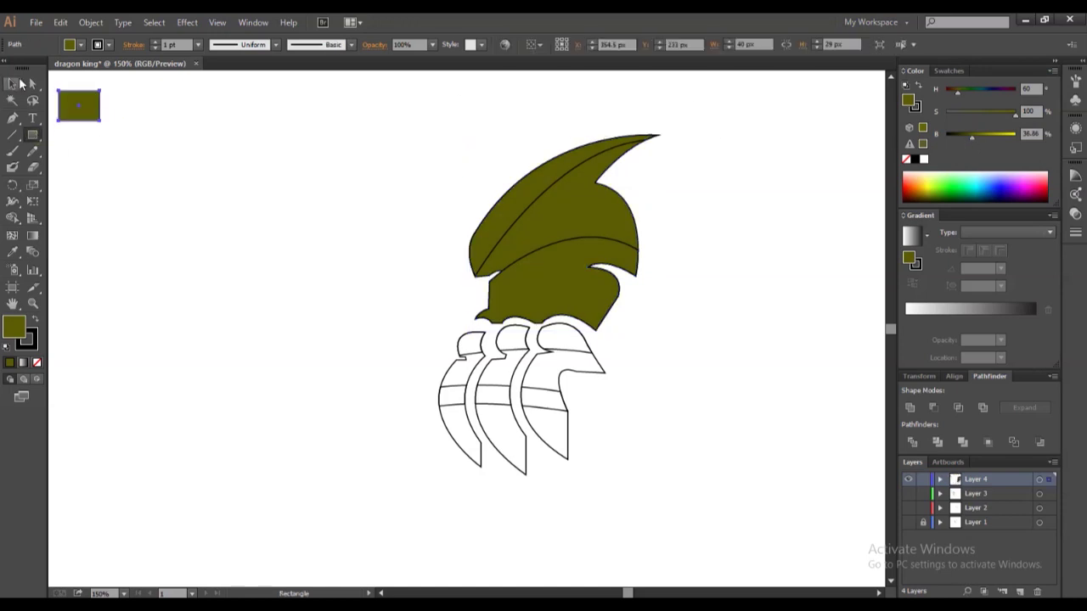
# Colour the crest yellow-green and darken the lower helmet piece.
pyautogui.click(536, 228)
pyautogui.press('i')
pyautogui.click(552, 272)
pyautogui.moveTo(973, 136)
pyautogui.mouseDown()
pyautogui.moveTo(994, 136)
pyautogui.moveTo(957, 137)
pyautogui.mouseUp()
pyautogui.click(274, 167)
pyautogui.click(561, 255)
pyautogui.press('v')
pyautogui.click(317, 248)
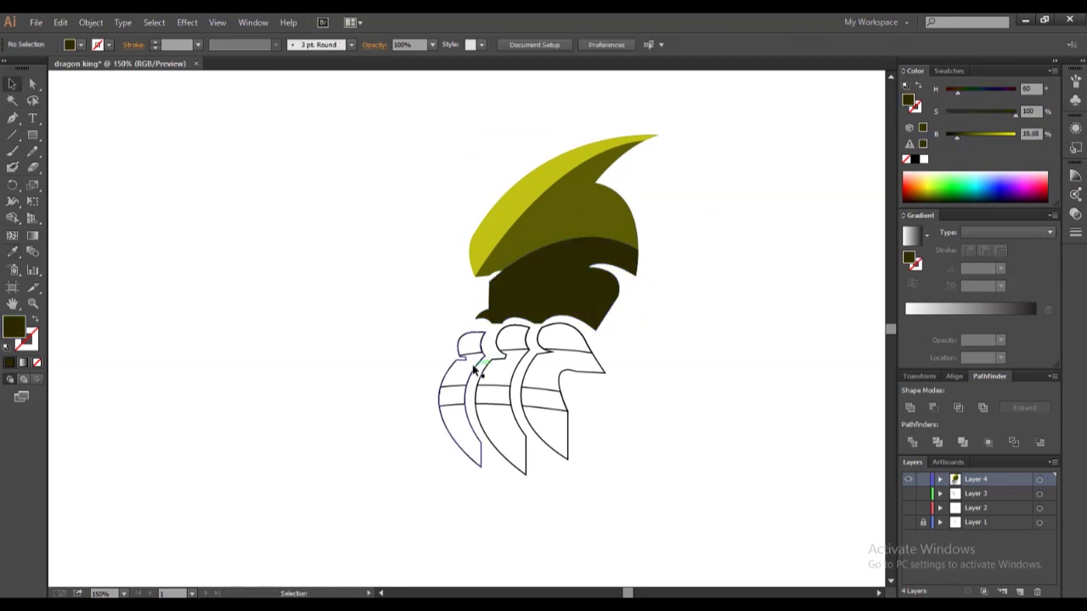
# Fill all the claw pieces with dark grey.
pyautogui.click(475, 371)
pyautogui.click(80, 44)
pyautogui.click(34, 125)
pyautogui.click(213, 127)
pyautogui.click(467, 339)
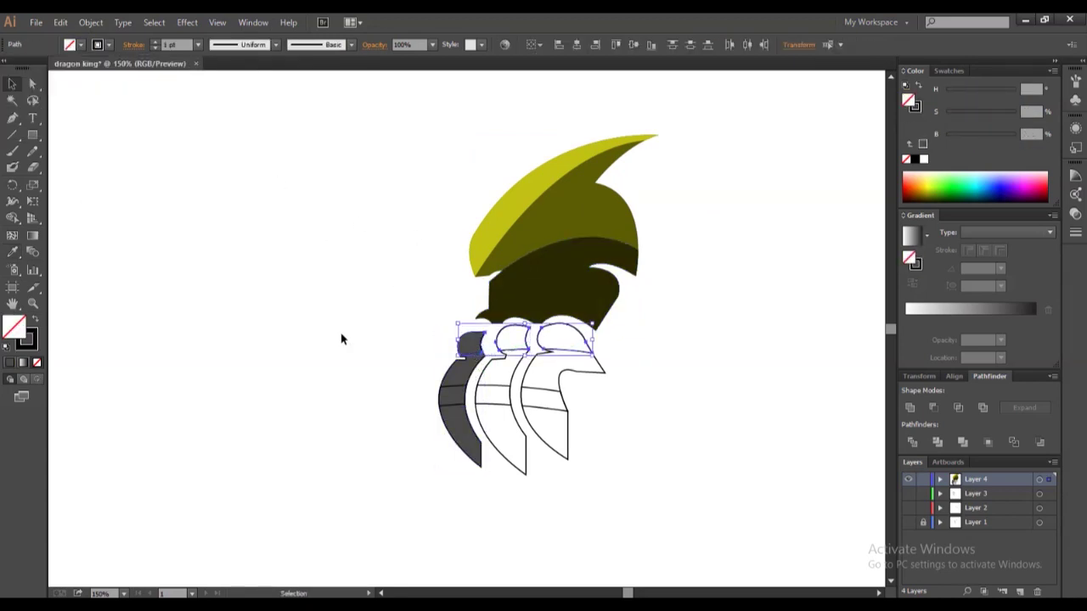
pyautogui.click(462, 399)
pyautogui.keyDown('shift'); pyautogui.click(510, 424); pyautogui.keyUp('shift')
pyautogui.keyDown('shift'); pyautogui.click(548, 416); pyautogui.keyUp('shift')
pyautogui.click(359, 269)
# Fill the band strips light grey and the three claw caps near black.
pyautogui.click(544, 395)
pyautogui.click(81, 45)
pyautogui.click(83, 98)
pyautogui.press('i')
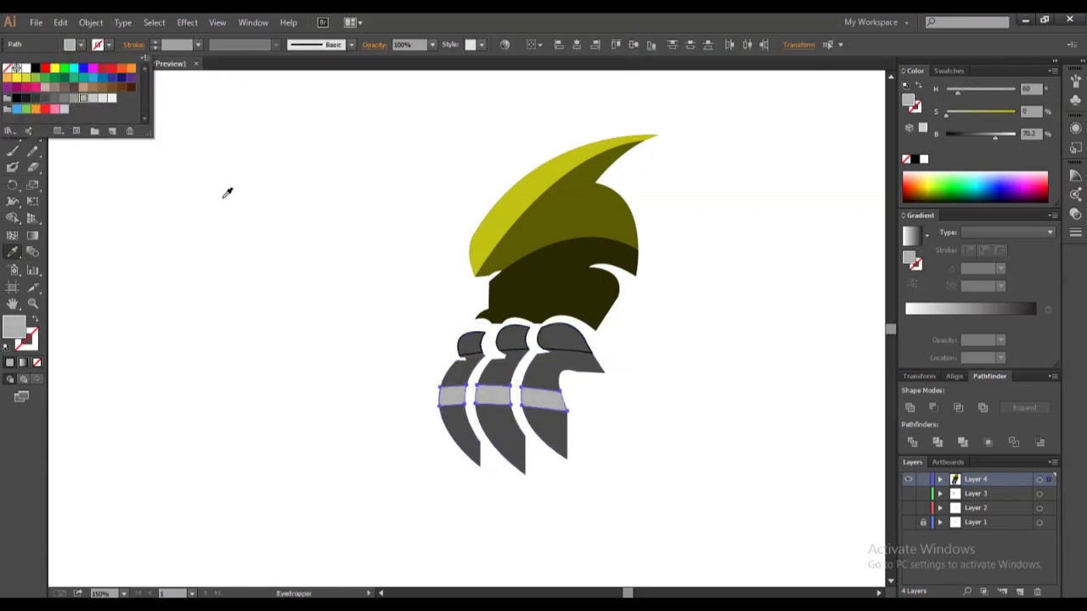
pyautogui.click(468, 345)
pyautogui.keyDown('shift'); pyautogui.click(582, 352); pyautogui.keyUp('shift')
pyautogui.click(81, 44)
pyautogui.click(31, 100)
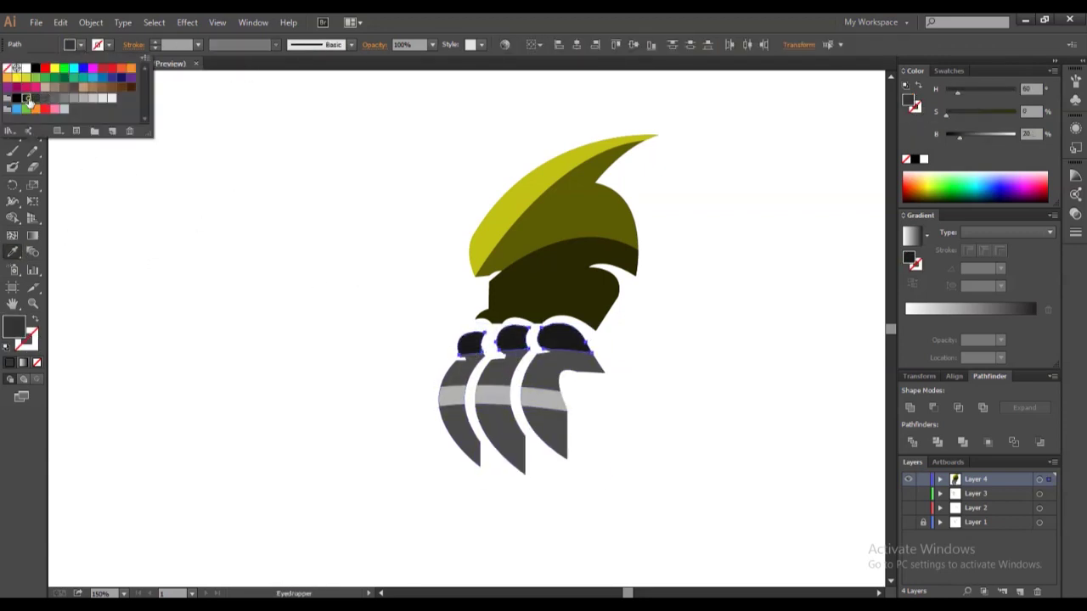
pyautogui.click(569, 416)
pyautogui.click(81, 44)
pyautogui.click(333, 260)
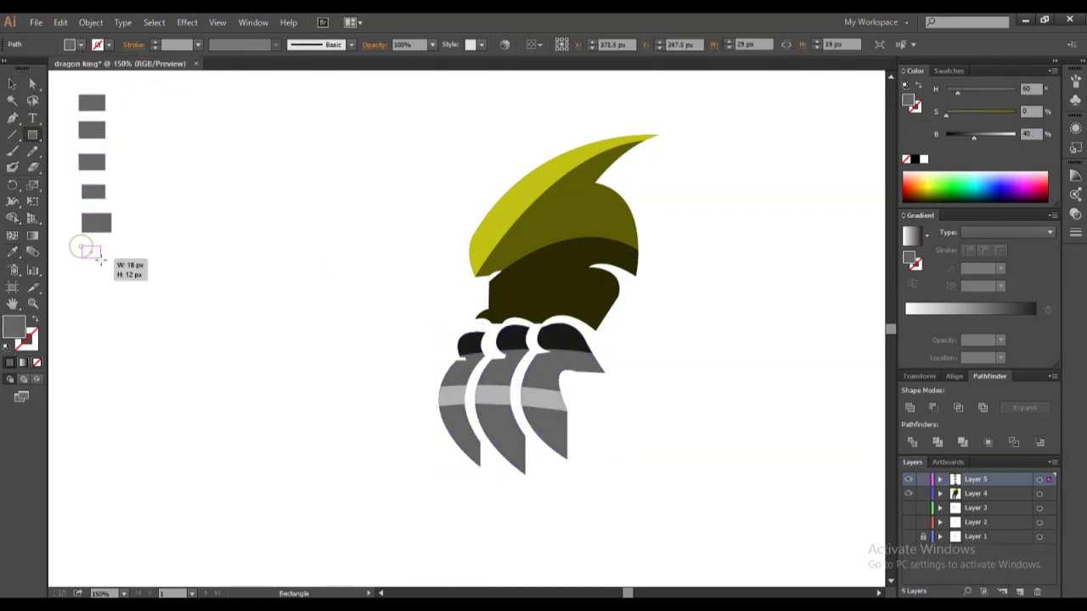
# Colour six sample rectangles yellow, olive, dark olive, black, dark grey and light grey.
pyautogui.click(545, 185)
pyautogui.click(91, 102)
pyautogui.click(578, 225)
pyautogui.click(91, 161)
pyautogui.click(552, 289)
pyautogui.click(94, 255)
pyautogui.click(544, 395)
pyautogui.click(167, 185)
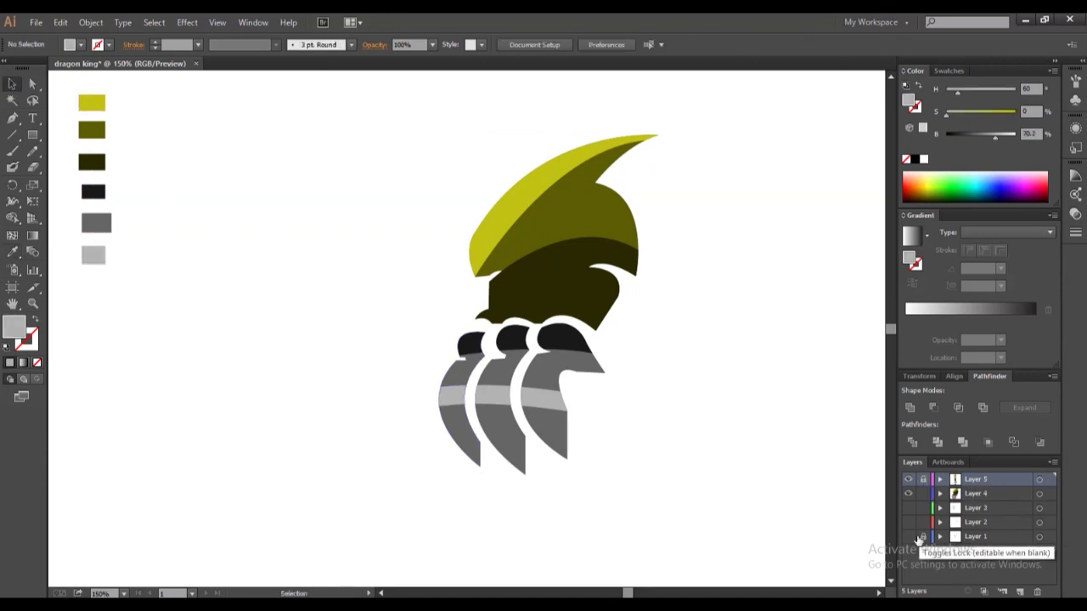
# Zoom out to the whole artboard and hide the coloured dragon artwork layer.
pyautogui.hotkey('ctrl', '0')
pyautogui.moveTo(251, 252); pyautogui.dragTo(70, 141)
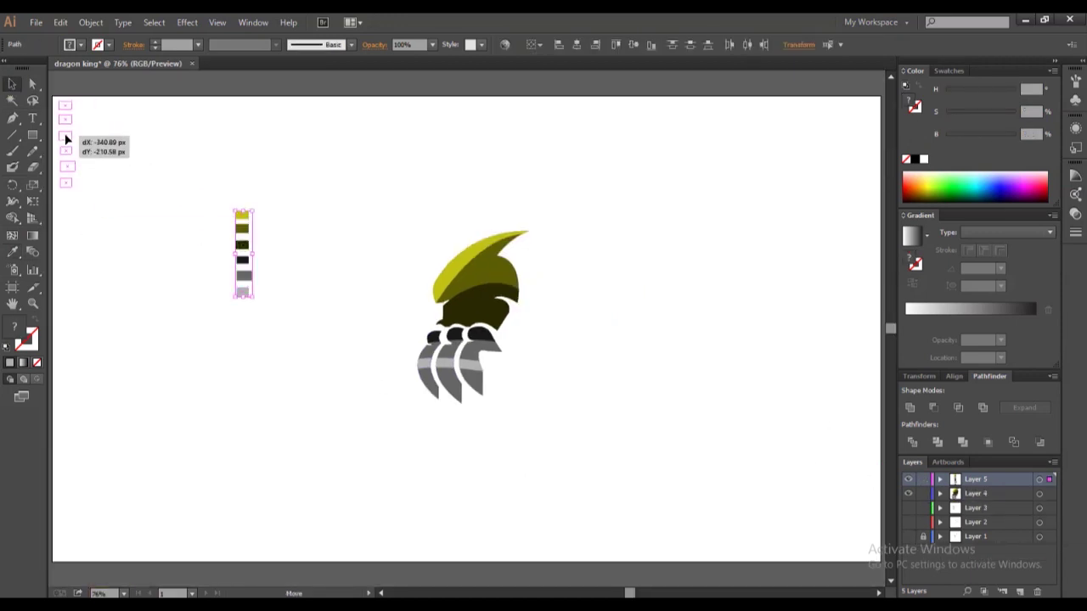
pyautogui.click(909, 493)
# Show the orange and pink sketch layers, add a tracing layer, and set black stroke with no fill.
pyautogui.click(909, 508)
pyautogui.click(909, 522)
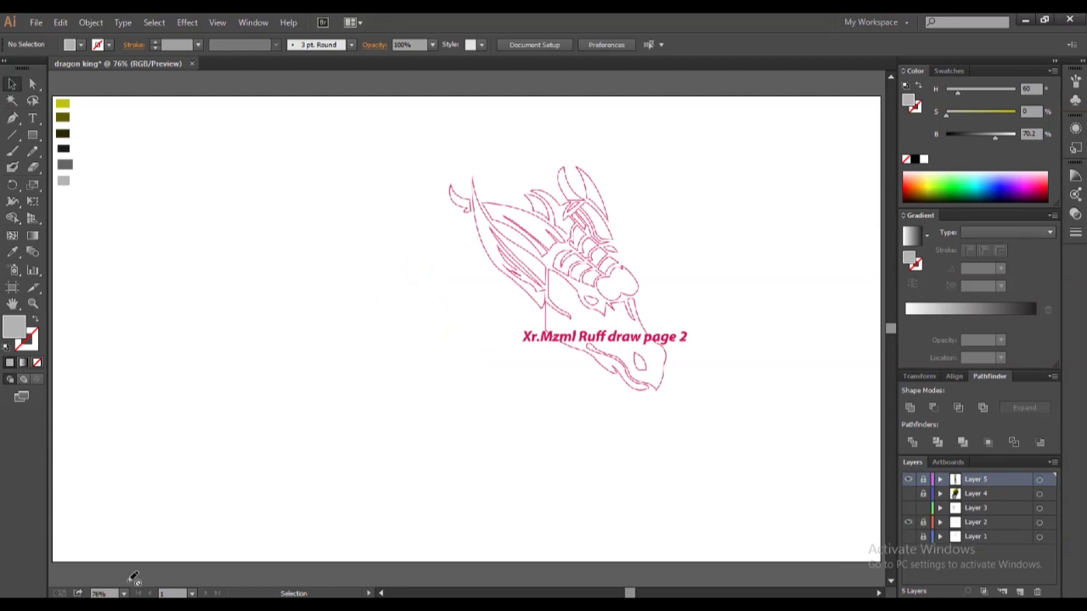
pyautogui.click(1026, 592)
pyautogui.click(124, 593)
pyautogui.click(153, 376)
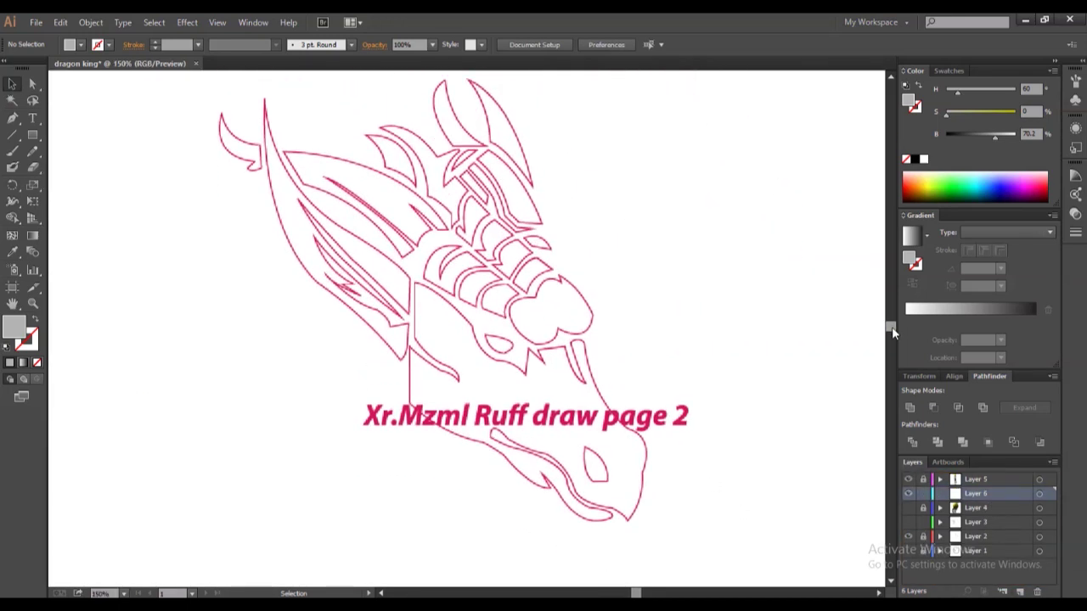
pyautogui.click(409, 348)
pyautogui.doubleClick(27, 340)
pyautogui.click(951, 158)
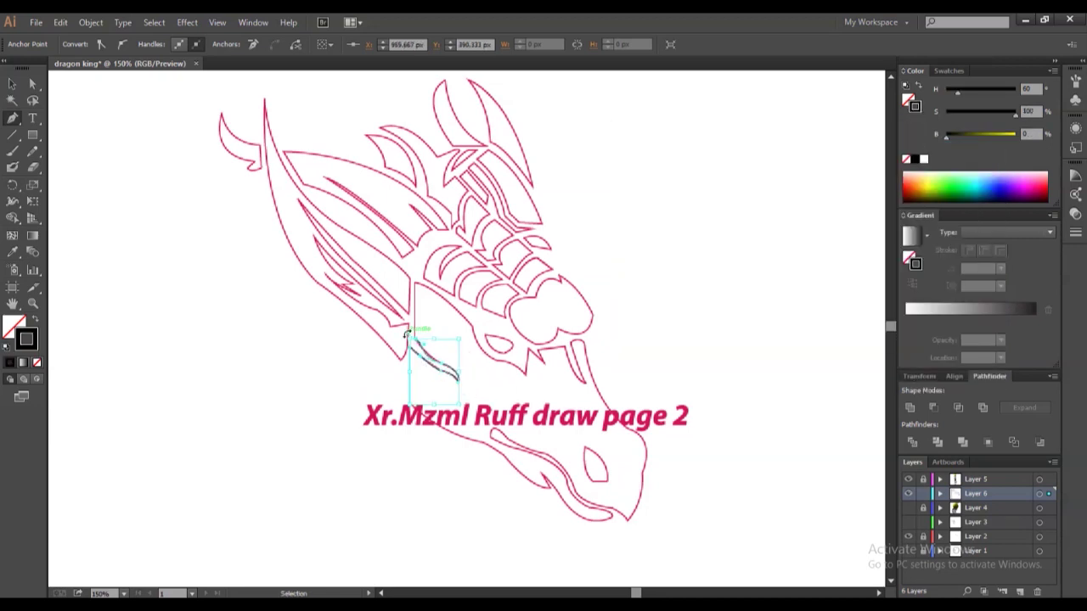
# Trace the dragon's jaw outline, including the zigzag tooth and curved lower jaw.
pyautogui.moveTo(439, 346); pyautogui.dragTo(480, 330)
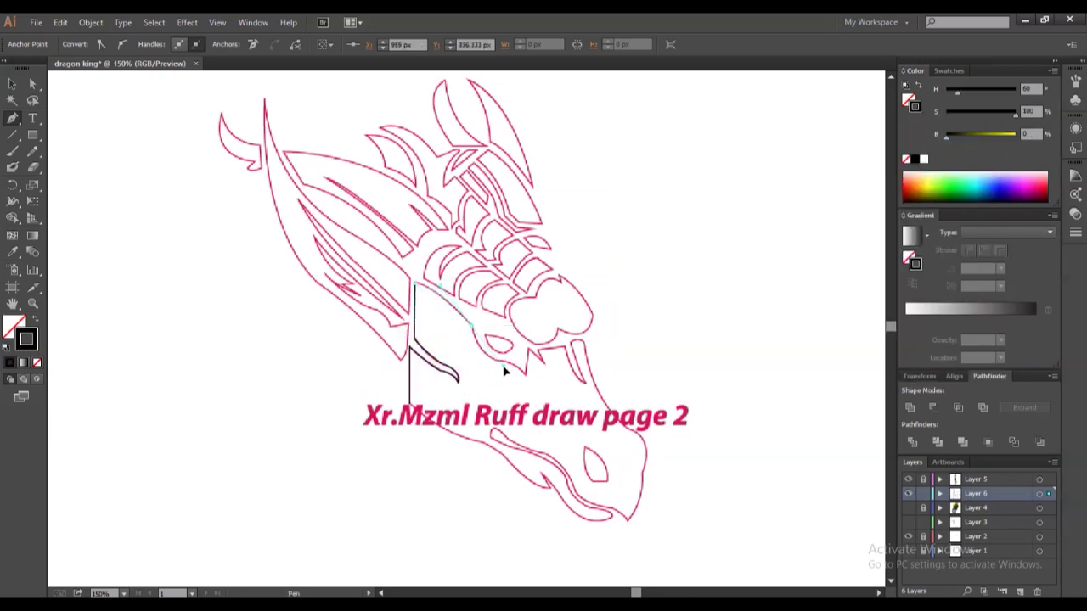
pyautogui.moveTo(498, 367)
pyautogui.mouseDown()
pyautogui.moveTo(529, 376)
pyautogui.moveTo(563, 346)
pyautogui.mouseUp()
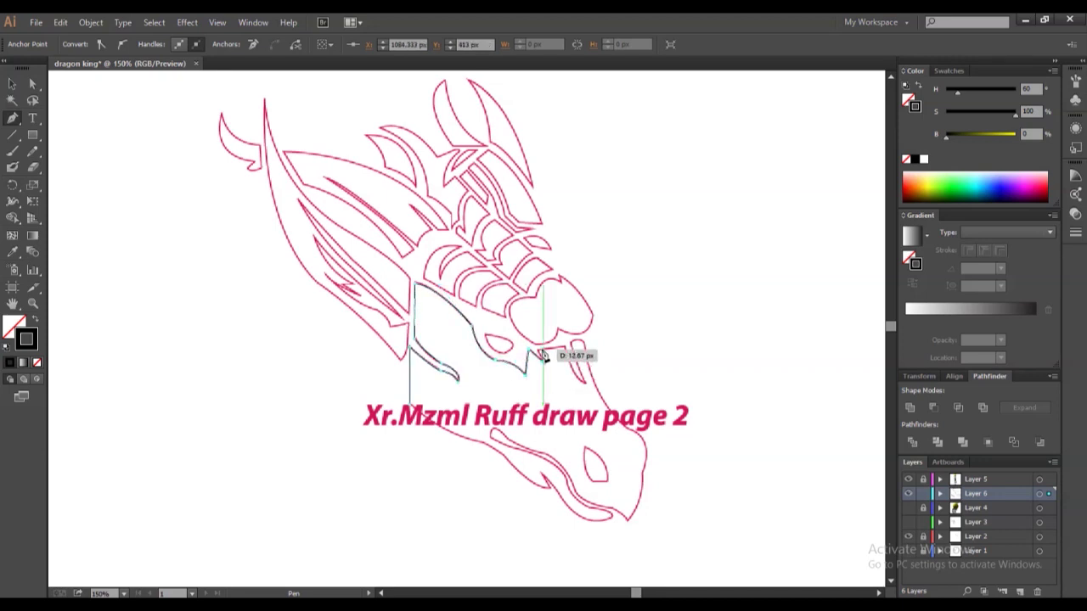
pyautogui.click(584, 382)
pyautogui.click(574, 350)
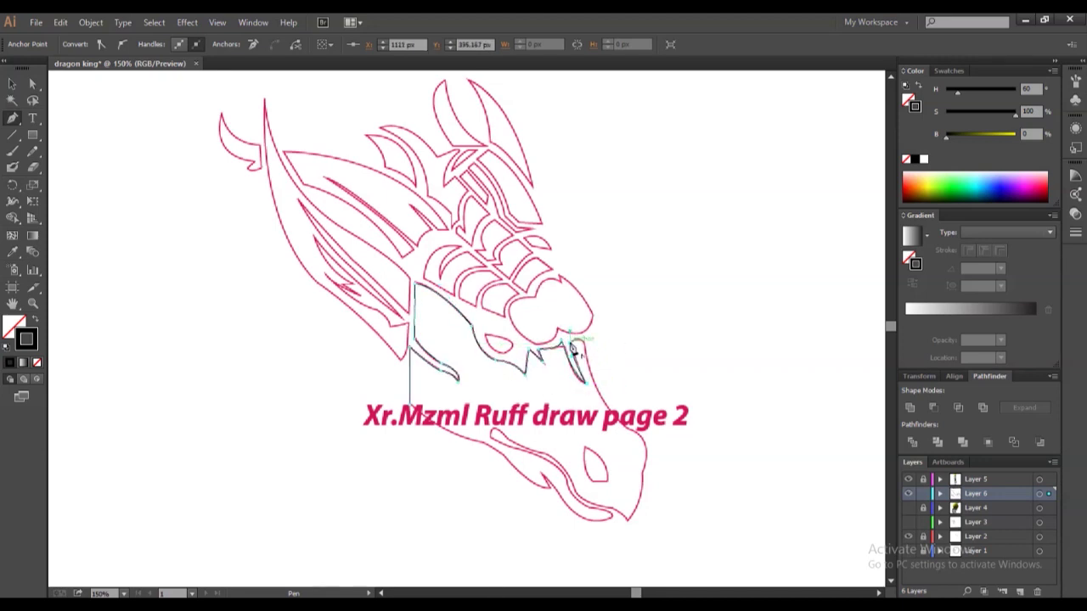
pyautogui.click(643, 470)
pyautogui.moveTo(628, 518); pyautogui.dragTo(621, 526)
pyautogui.click(575, 485)
pyautogui.moveTo(533, 450)
pyautogui.mouseDown()
pyautogui.moveTo(493, 446)
pyautogui.moveTo(510, 437)
pyautogui.mouseUp()
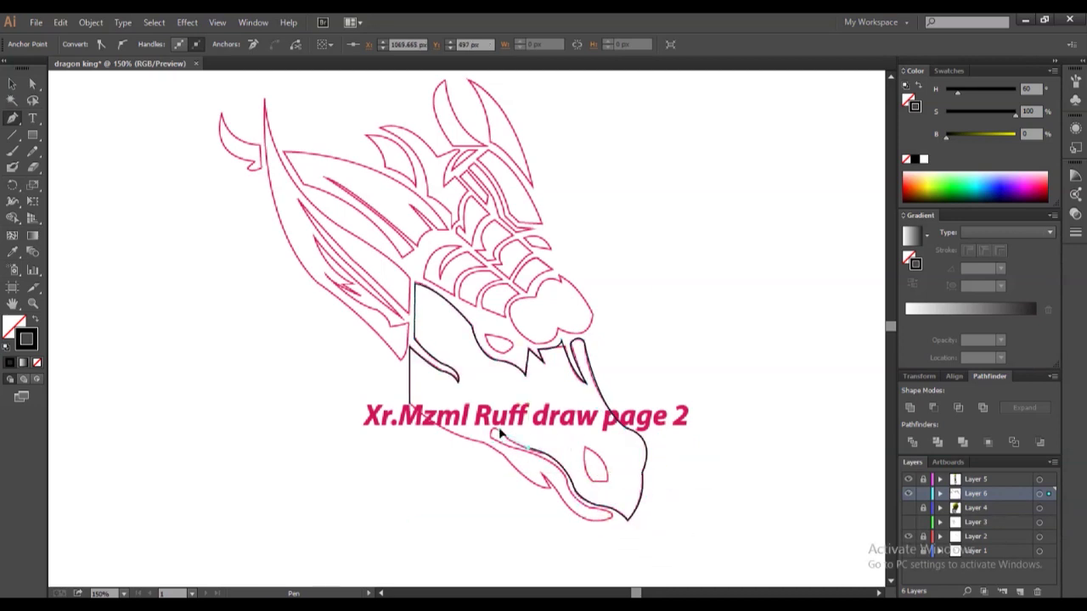
pyautogui.click(492, 440)
pyautogui.click(568, 491)
pyautogui.moveTo(601, 519); pyautogui.dragTo(628, 514)
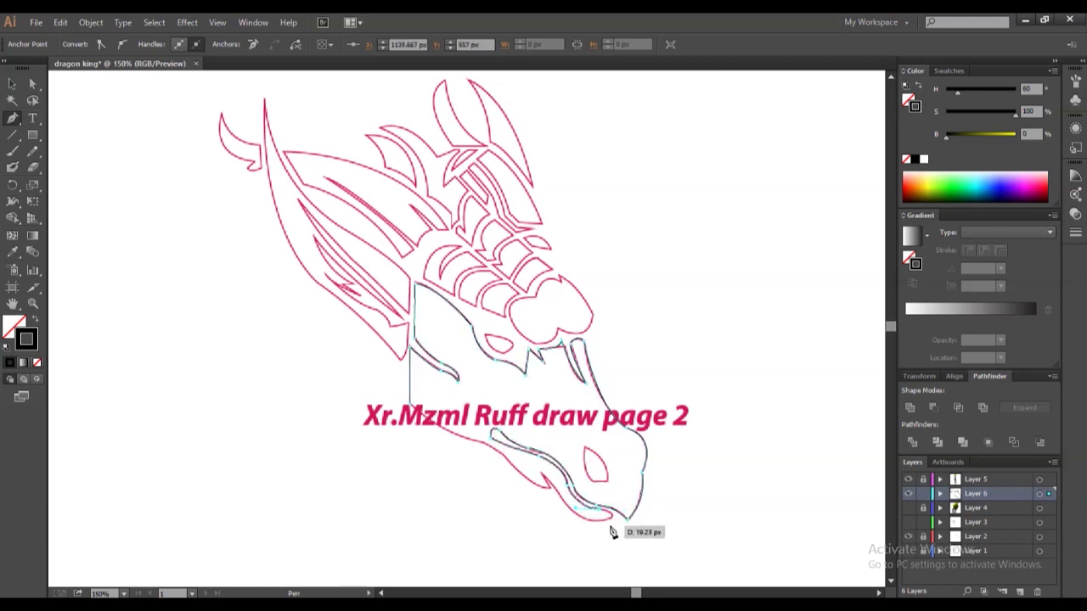
pyautogui.moveTo(546, 484); pyautogui.dragTo(553, 490)
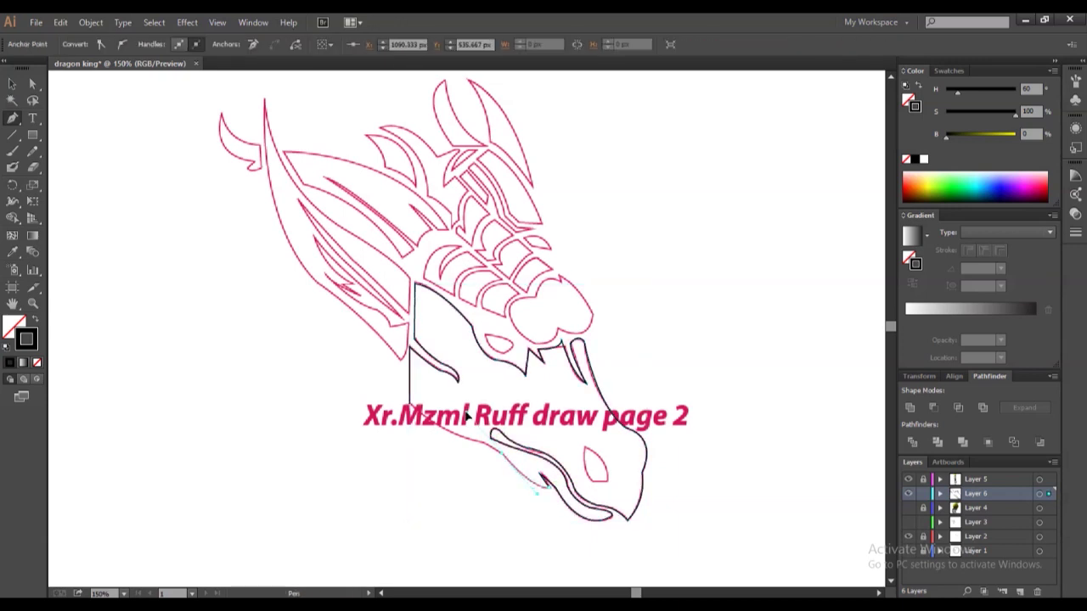
# Inspect the jaw path's anchor points with Direct Selection, then deselect it.
pyautogui.press('v')
pyautogui.press('a')
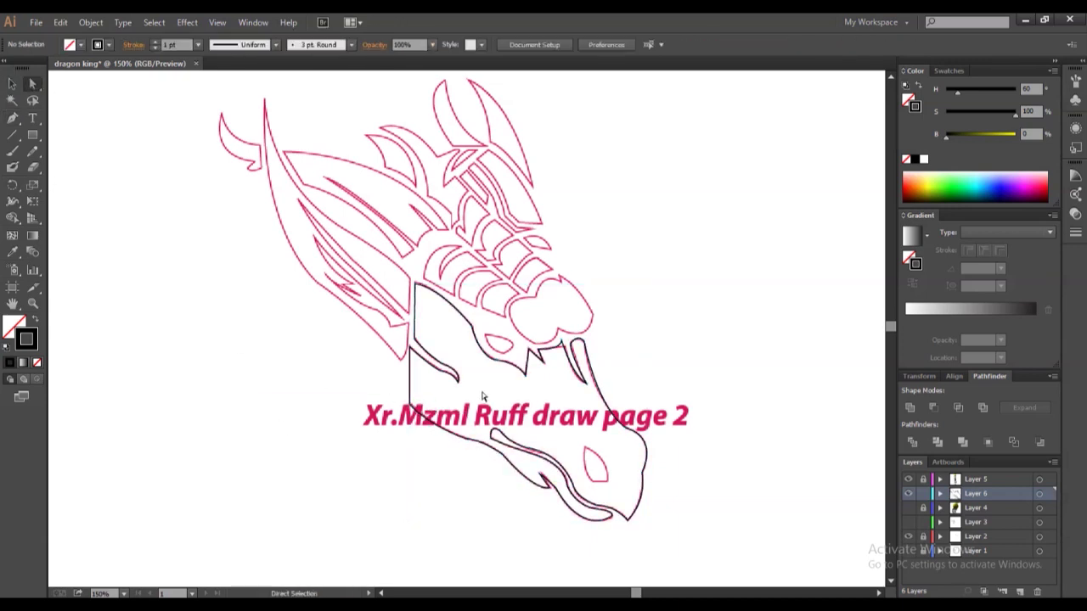
pyautogui.click(513, 459)
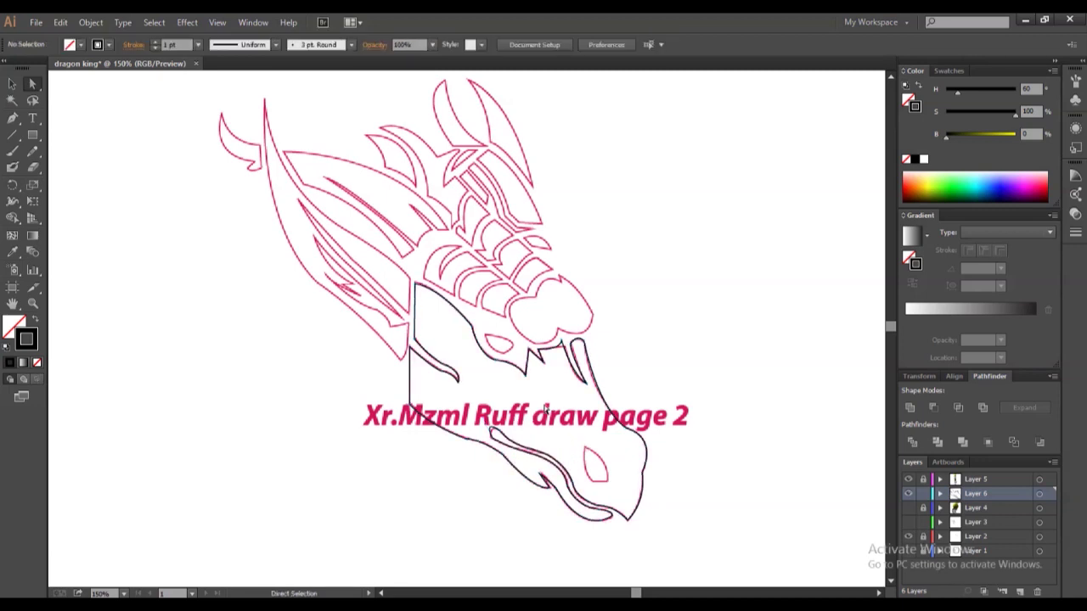
pyautogui.click(283, 394)
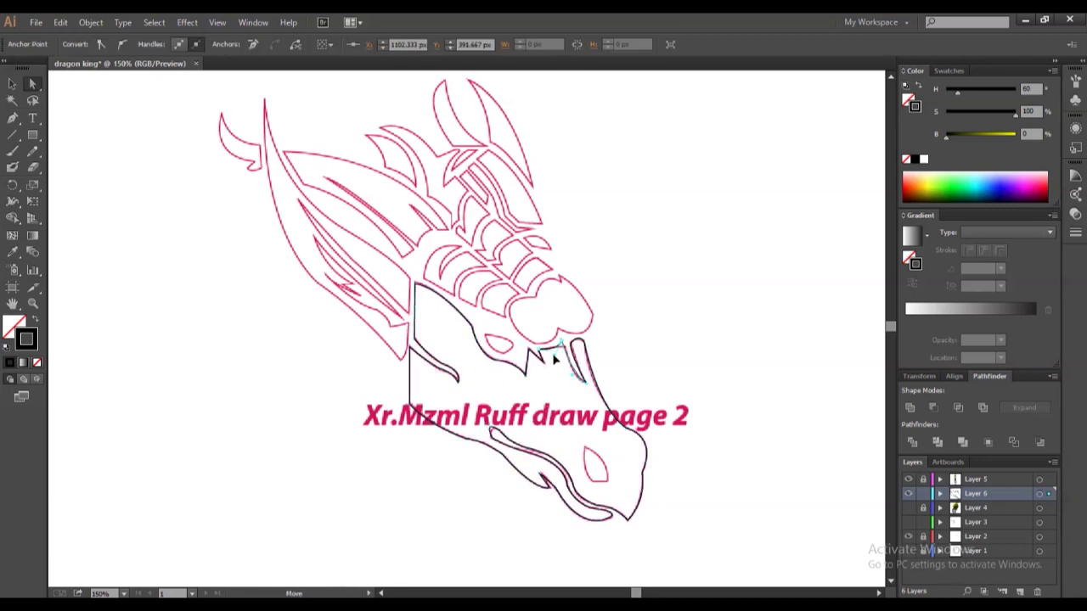
# Draw a closed outline for the spiky neck crest.
pyautogui.press('p')
pyautogui.click(403, 359)
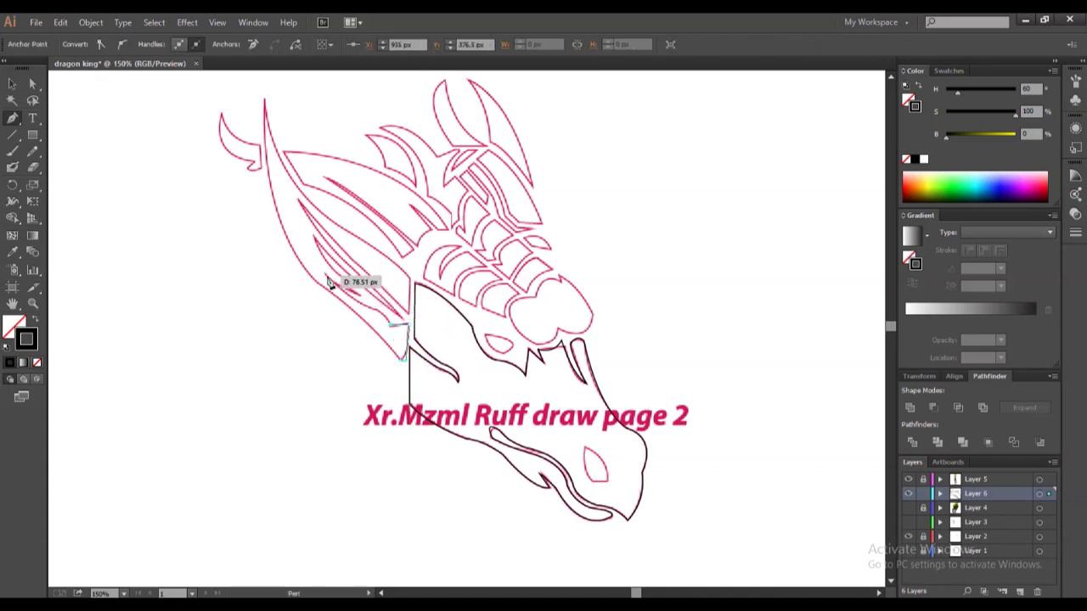
pyautogui.click(315, 241)
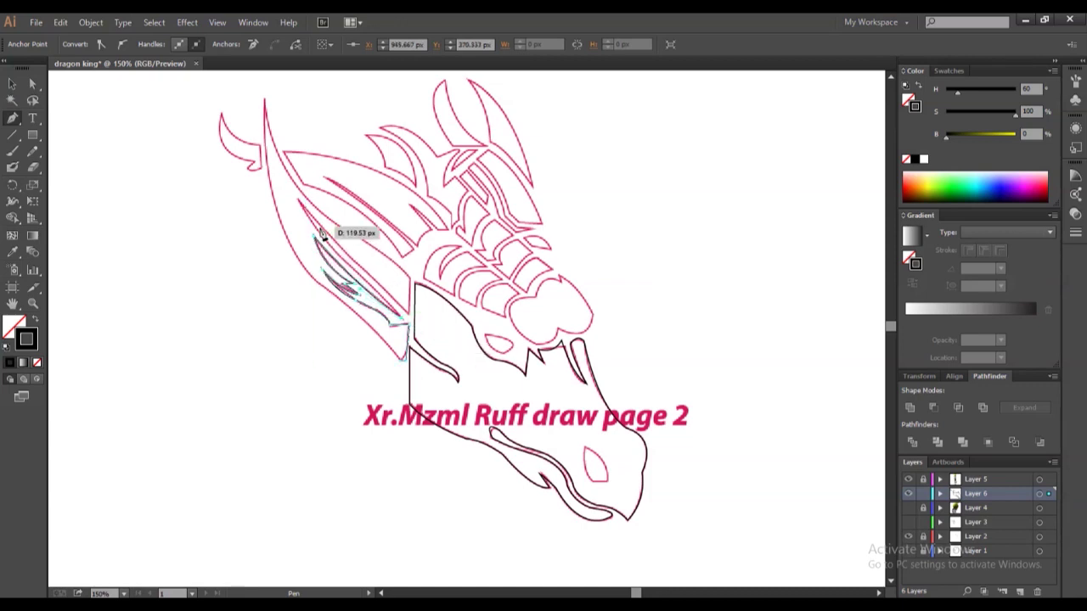
pyautogui.click(387, 299)
pyautogui.click(297, 198)
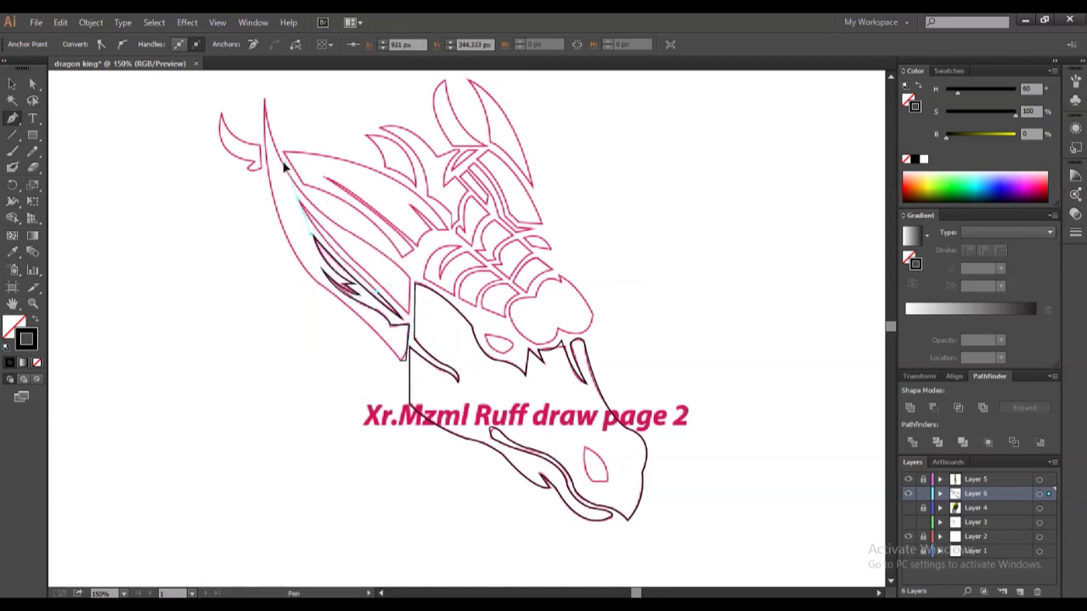
pyautogui.click(391, 293)
pyautogui.click(410, 281)
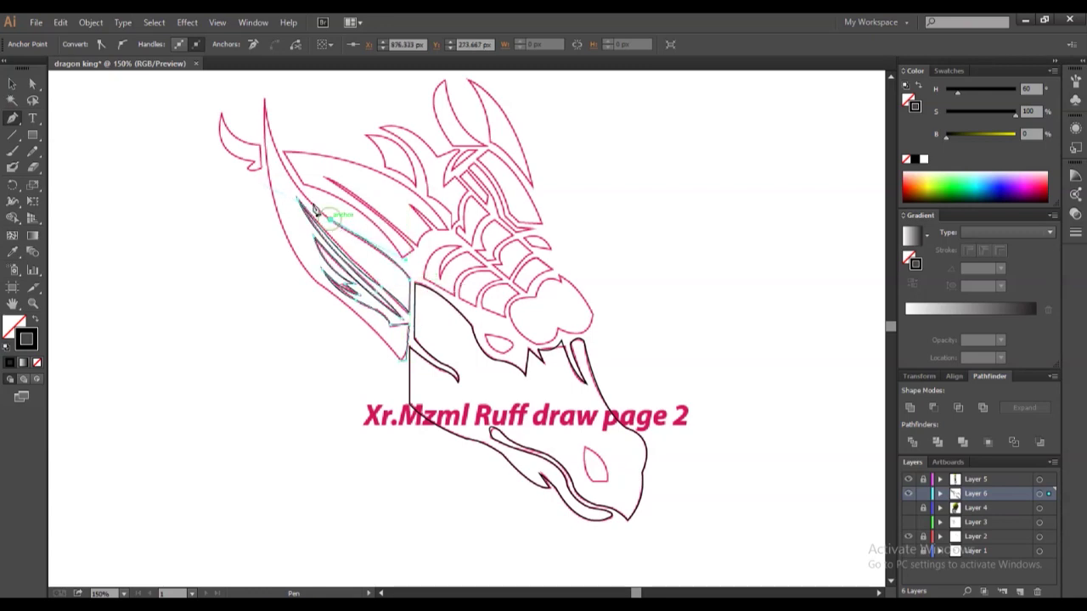
# Trace a closed leaf-shaped outline from the spike tip down the side.
pyautogui.scroll(3, 252, 174)
pyautogui.click(265, 257)
pyautogui.moveTo(318, 442); pyautogui.dragTo(387, 497)
pyautogui.click(405, 514)
pyautogui.moveTo(265, 257)
pyautogui.mouseDown()
pyautogui.moveTo(266, 297)
pyautogui.moveTo(210, 303)
pyautogui.mouseUp()
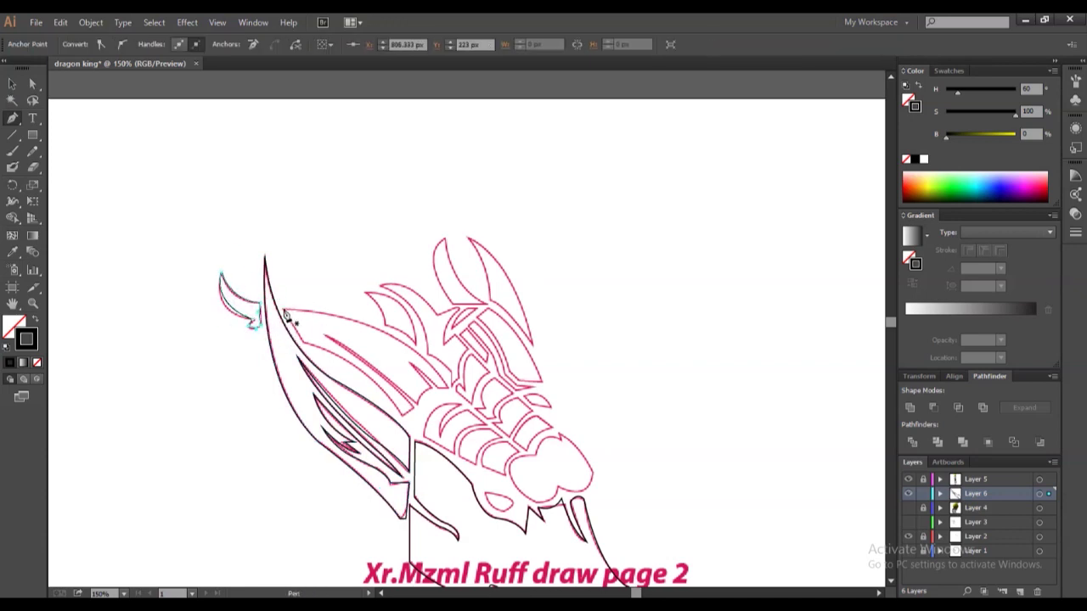
# Outline the crest, upper crest spike and head ridge with curved anchors.
pyautogui.click(306, 342)
pyautogui.moveTo(414, 406); pyautogui.dragTo(456, 436)
pyautogui.moveTo(429, 389)
pyautogui.mouseDown()
pyautogui.moveTo(287, 316)
pyautogui.moveTo(386, 333)
pyautogui.mouseUp()
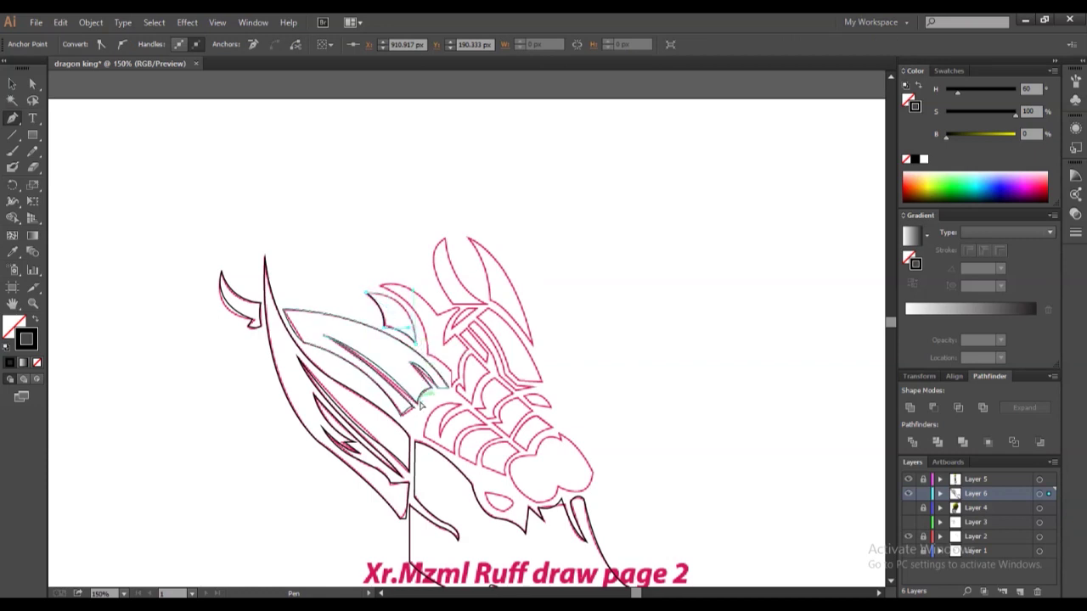
pyautogui.moveTo(379, 283); pyautogui.dragTo(323, 262)
pyautogui.moveTo(444, 306)
pyautogui.mouseDown()
pyautogui.moveTo(439, 318)
pyautogui.moveTo(470, 355)
pyautogui.mouseUp()
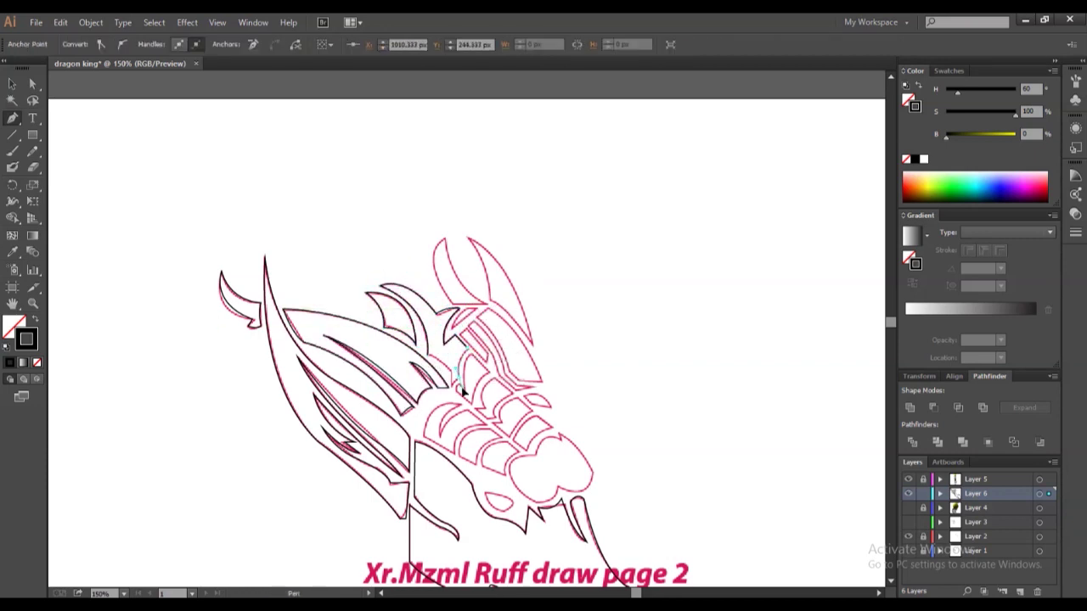
pyautogui.moveTo(454, 391)
pyautogui.mouseDown()
pyautogui.moveTo(452, 356)
pyautogui.moveTo(444, 369)
pyautogui.mouseUp()
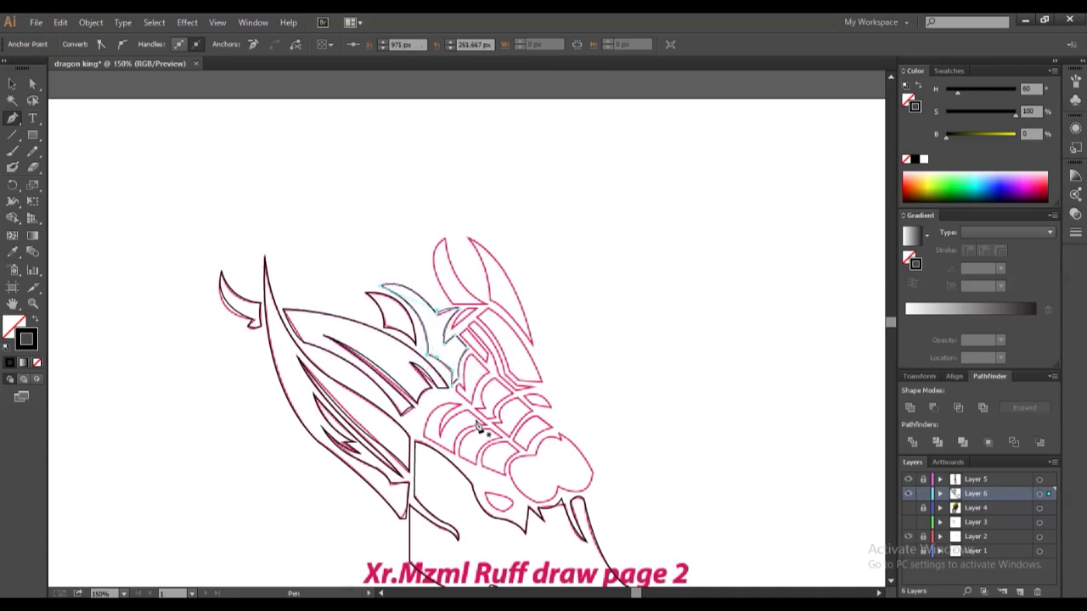
pyautogui.moveTo(426, 443)
pyautogui.mouseDown()
pyautogui.moveTo(487, 430)
pyautogui.moveTo(443, 440)
pyautogui.mouseUp()
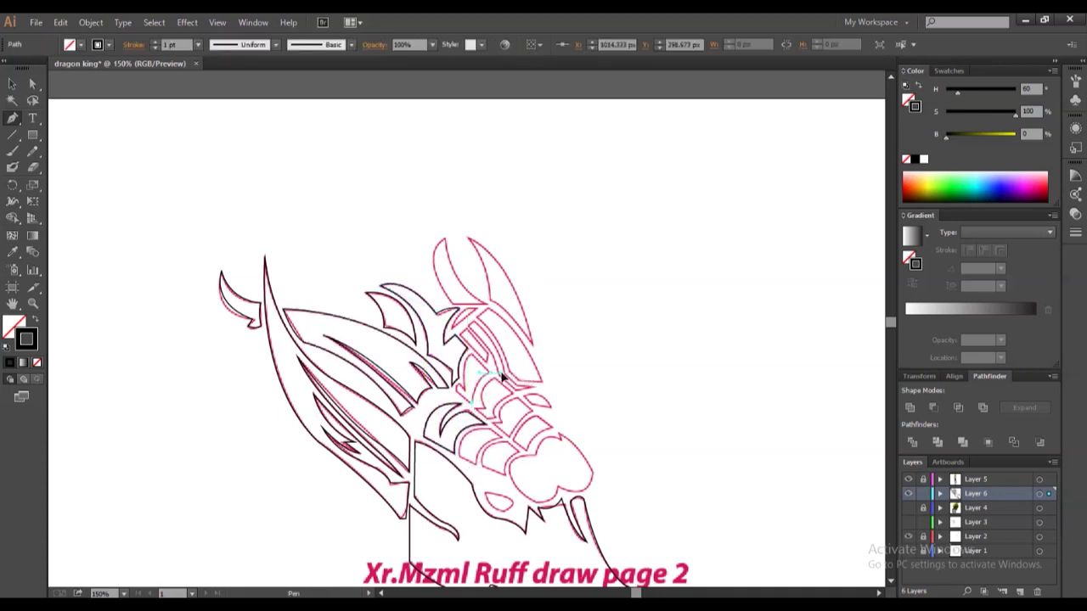
pyautogui.moveTo(484, 359)
pyautogui.mouseDown()
pyautogui.moveTo(471, 421)
pyautogui.moveTo(462, 391)
pyautogui.moveTo(530, 396)
pyautogui.moveTo(488, 412)
pyautogui.moveTo(546, 404)
pyautogui.moveTo(478, 480)
pyautogui.mouseUp()
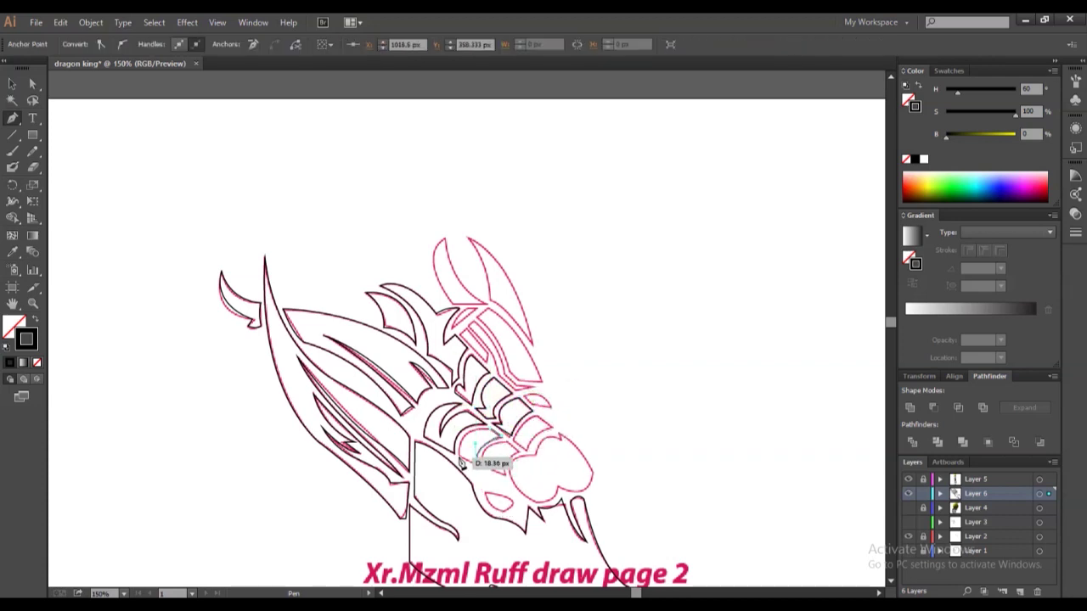
# Trace a closed outline around the snout ridges.
pyautogui.moveTo(520, 447); pyautogui.dragTo(522, 458)
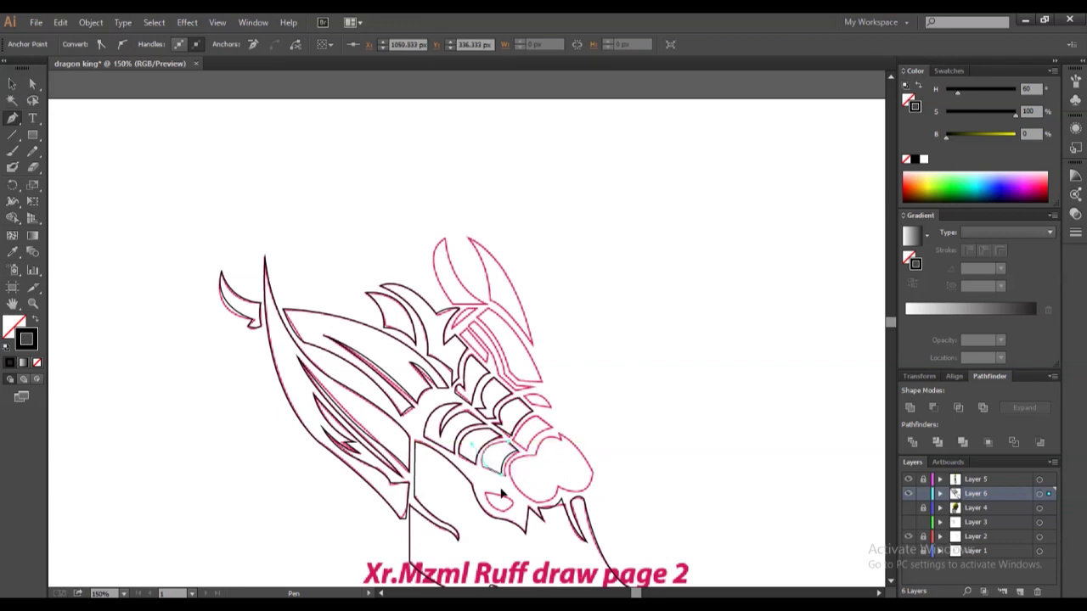
pyautogui.click(572, 431)
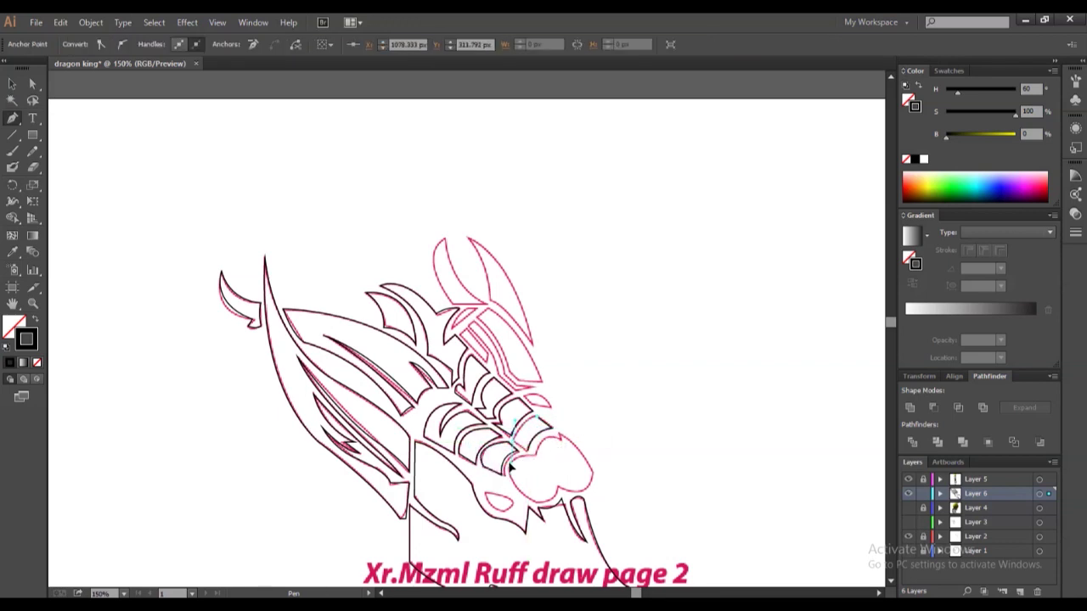
pyautogui.moveTo(557, 445); pyautogui.dragTo(583, 463)
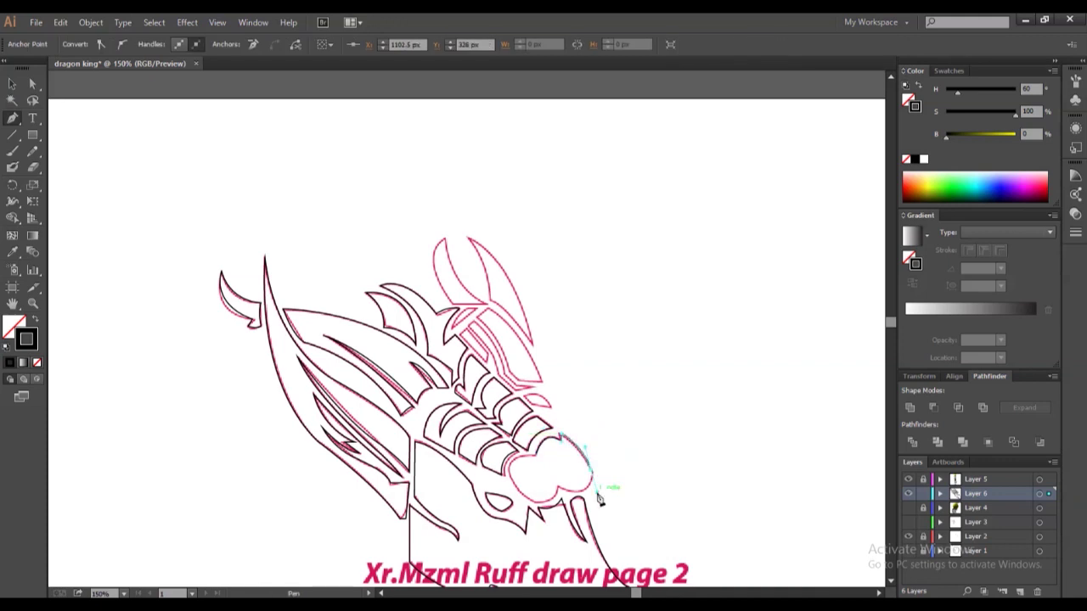
pyautogui.moveTo(521, 475); pyautogui.dragTo(489, 477)
pyautogui.click(532, 407)
pyautogui.moveTo(520, 396); pyautogui.dragTo(523, 391)
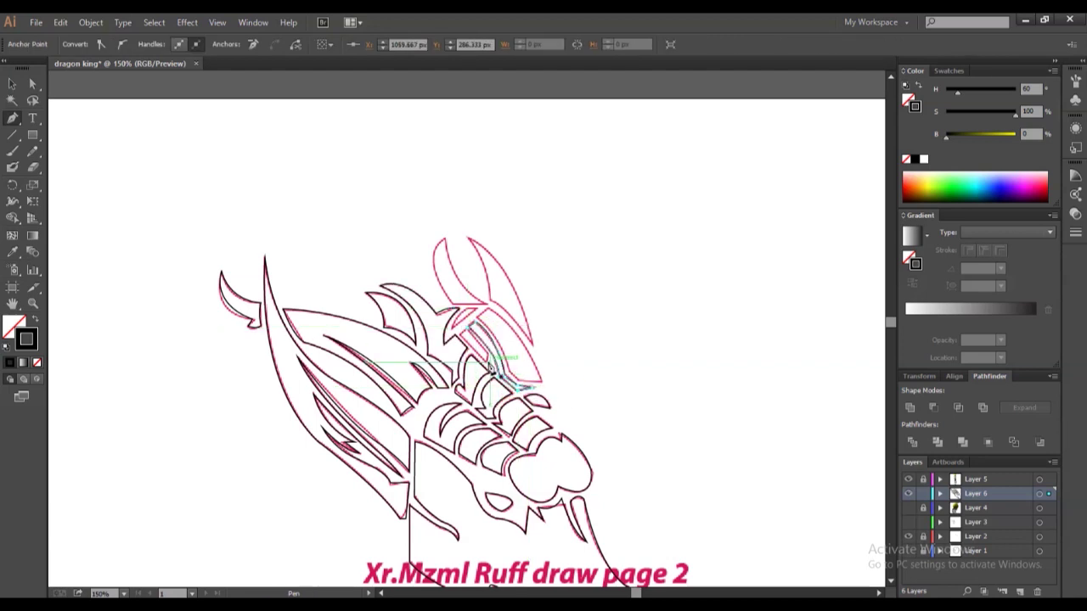
# Draw a closed curved outline for the horn, then deselect it.
pyautogui.moveTo(465, 332); pyautogui.dragTo(467, 333)
pyautogui.moveTo(530, 372); pyautogui.dragTo(522, 386)
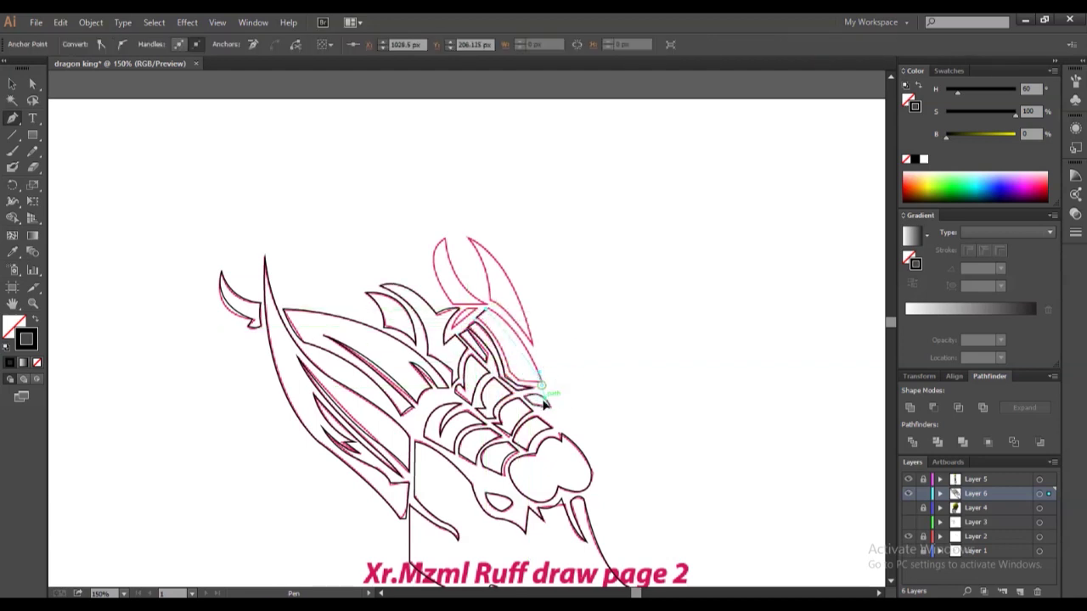
pyautogui.moveTo(532, 343); pyautogui.dragTo(477, 248)
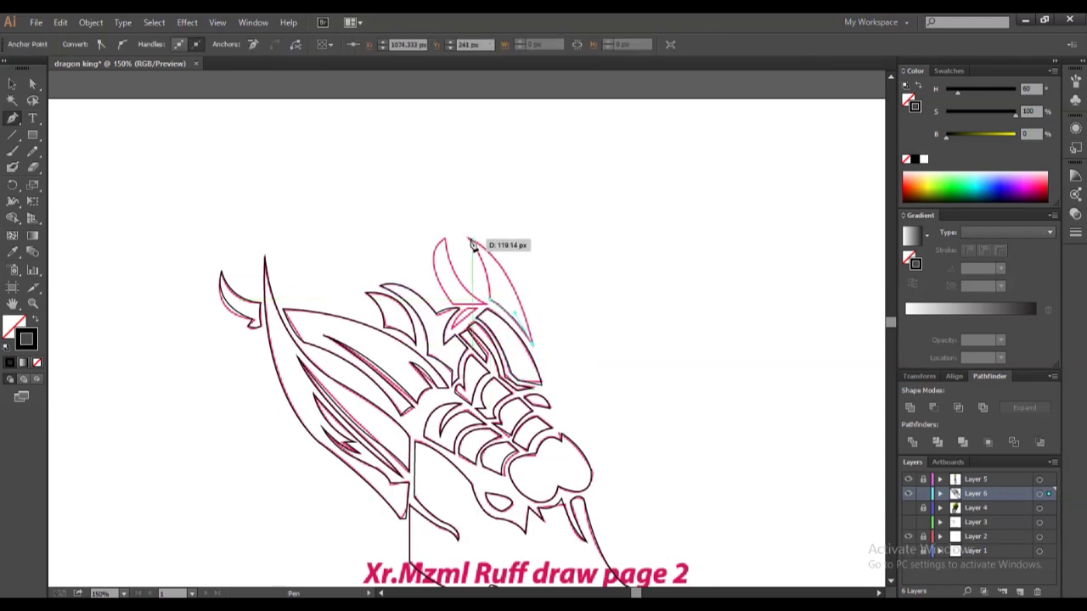
pyautogui.moveTo(490, 306); pyautogui.dragTo(449, 247)
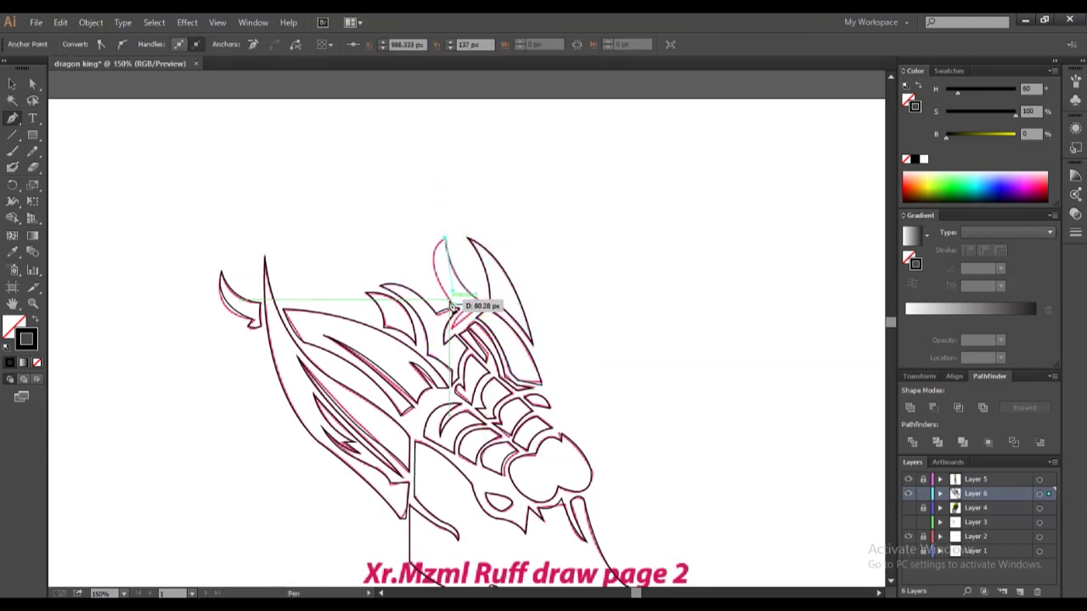
pyautogui.keyDown('ctrl'); pyautogui.click(363, 201); pyautogui.keyUp('ctrl')
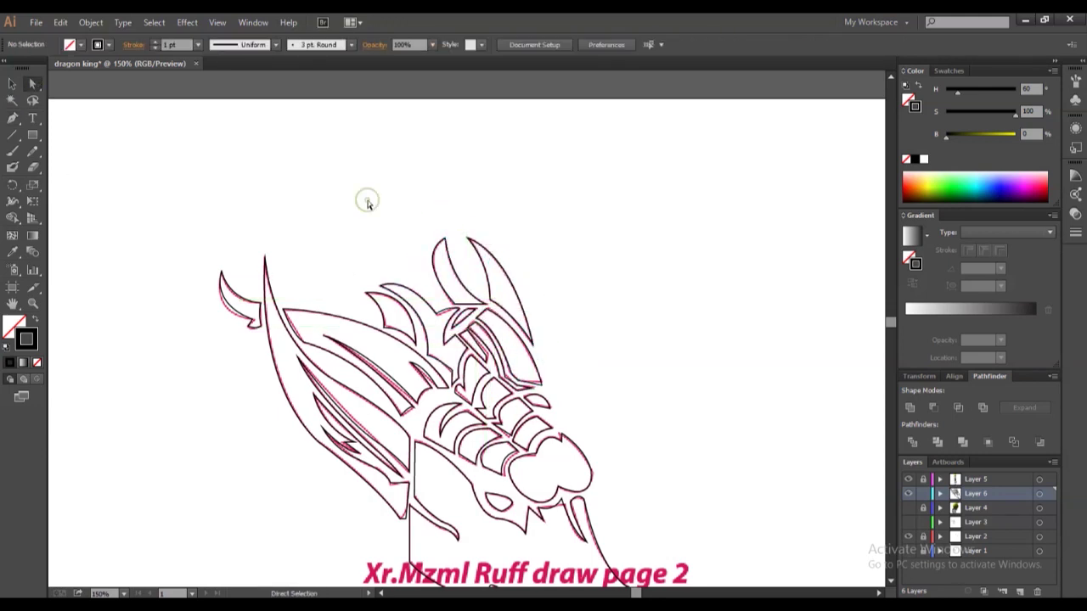
# Reposition the small ridge shape on the dragon's head.
pyautogui.moveTo(491, 424)
pyautogui.mouseDown()
pyautogui.moveTo(514, 421)
pyautogui.moveTo(499, 452)
pyautogui.mouseUp()
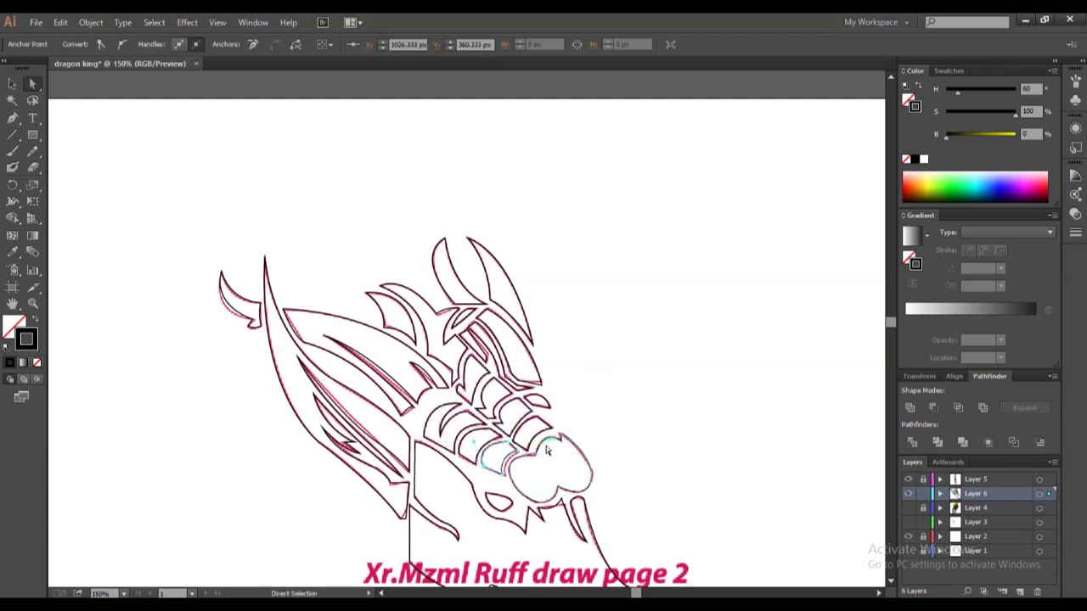
pyautogui.hotkey('shift', 'Up')
pyautogui.hotkey('shift', 'Up')
pyautogui.hotkey('shift', 'Up')
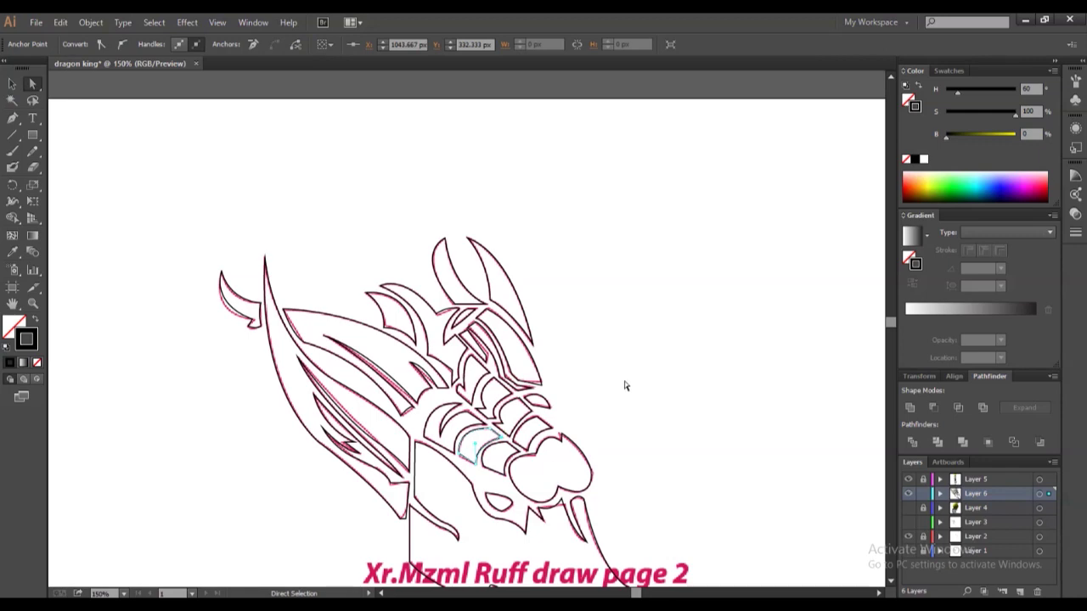
pyautogui.moveTo(505, 399)
pyautogui.mouseDown()
pyautogui.moveTo(513, 428)
pyautogui.moveTo(598, 316)
pyautogui.mouseUp()
pyautogui.click(607, 388)
# Nudge an inner horn anchor to the right and hide the pink sketch.
pyautogui.click(464, 339)
pyautogui.moveTo(474, 358); pyautogui.dragTo(487, 354)
pyautogui.click(626, 299)
pyautogui.click(907, 536)
# Check the small inner ridge paths one by one by selecting them.
pyautogui.click(479, 411)
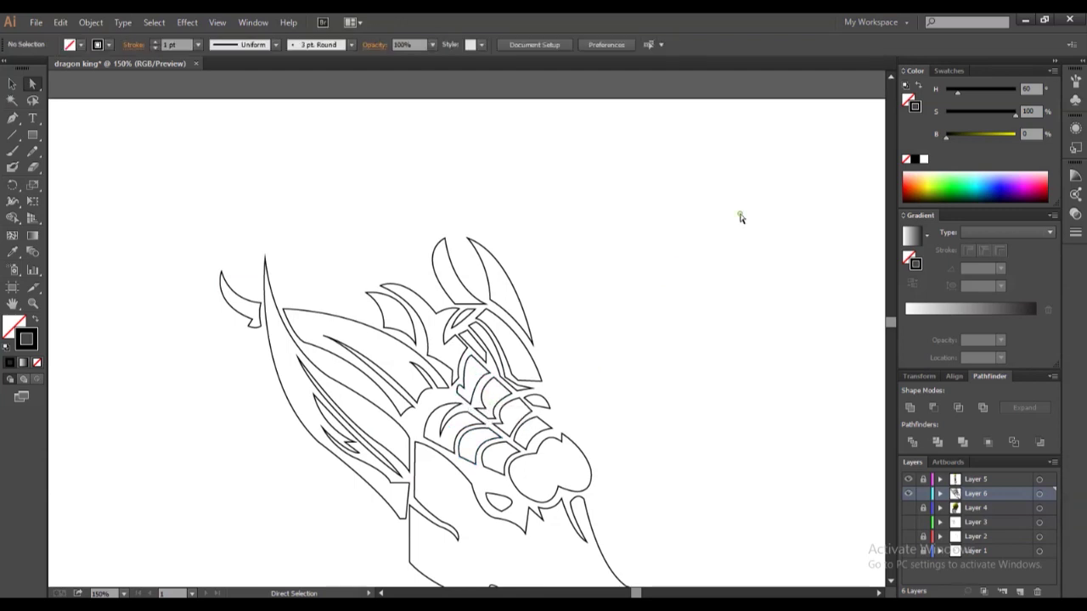
pyautogui.click(484, 388)
pyautogui.click(510, 414)
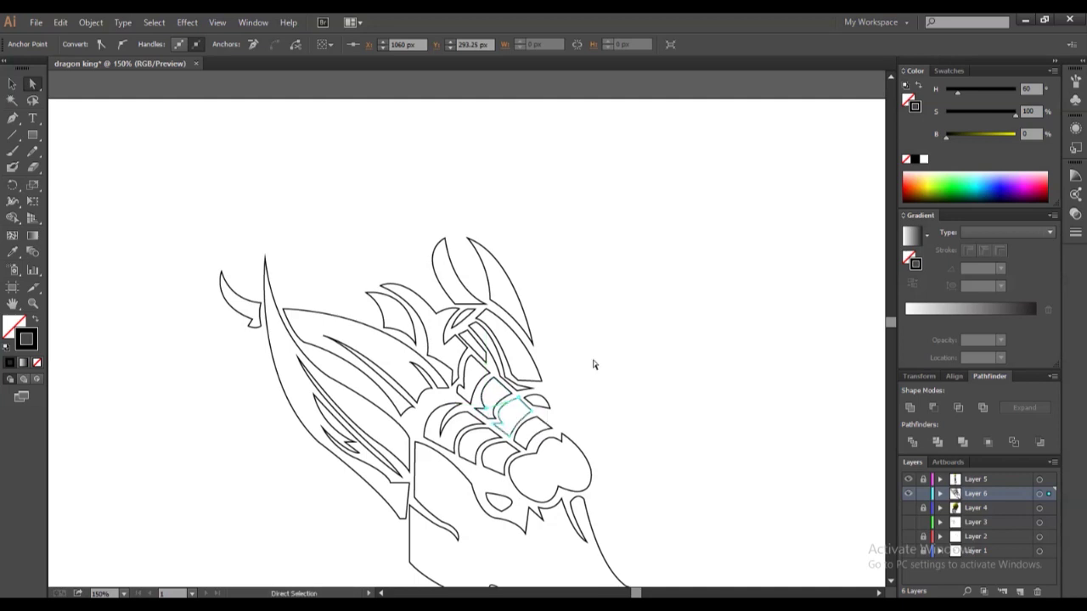
pyautogui.click(533, 427)
pyautogui.click(566, 429)
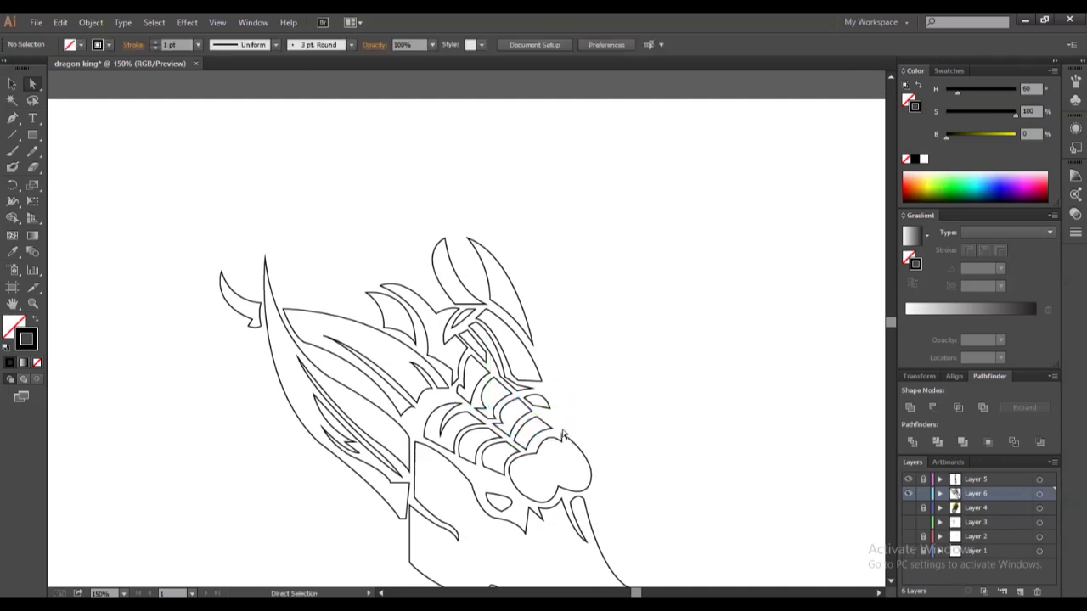
# Check the diagonal horn path, adjacent horn shapes and horn-edge path.
pyautogui.click(519, 389)
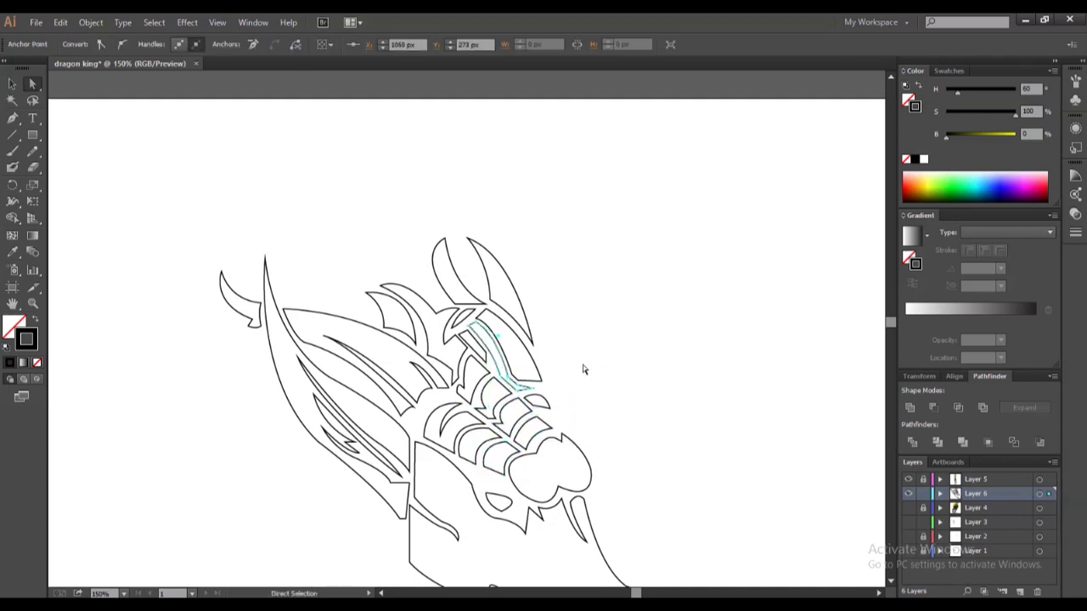
pyautogui.click(626, 296)
pyautogui.click(502, 332)
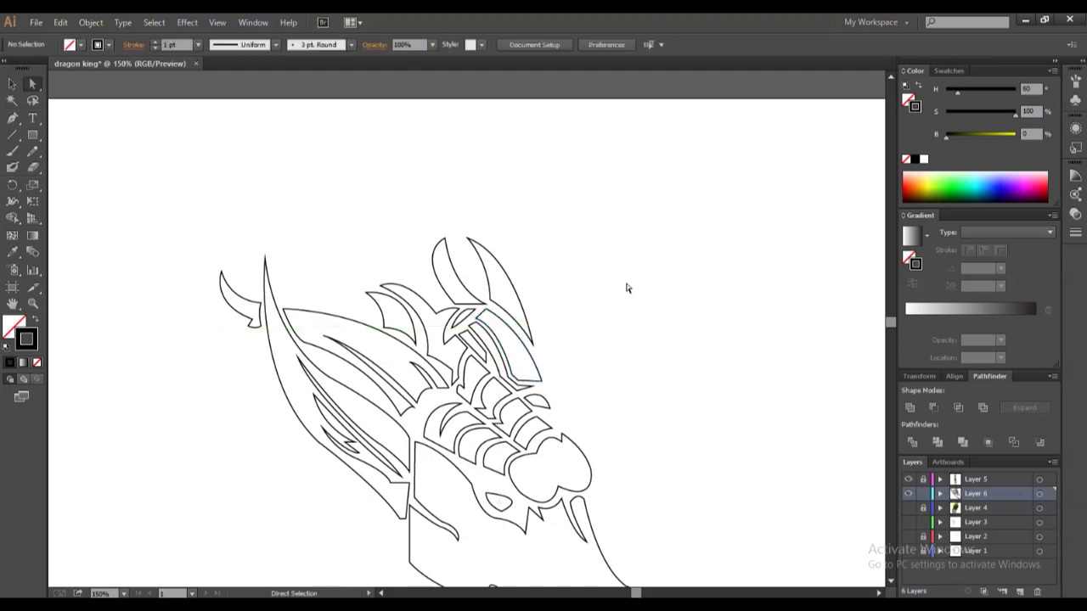
pyautogui.click(565, 274)
pyautogui.click(458, 315)
pyautogui.click(573, 279)
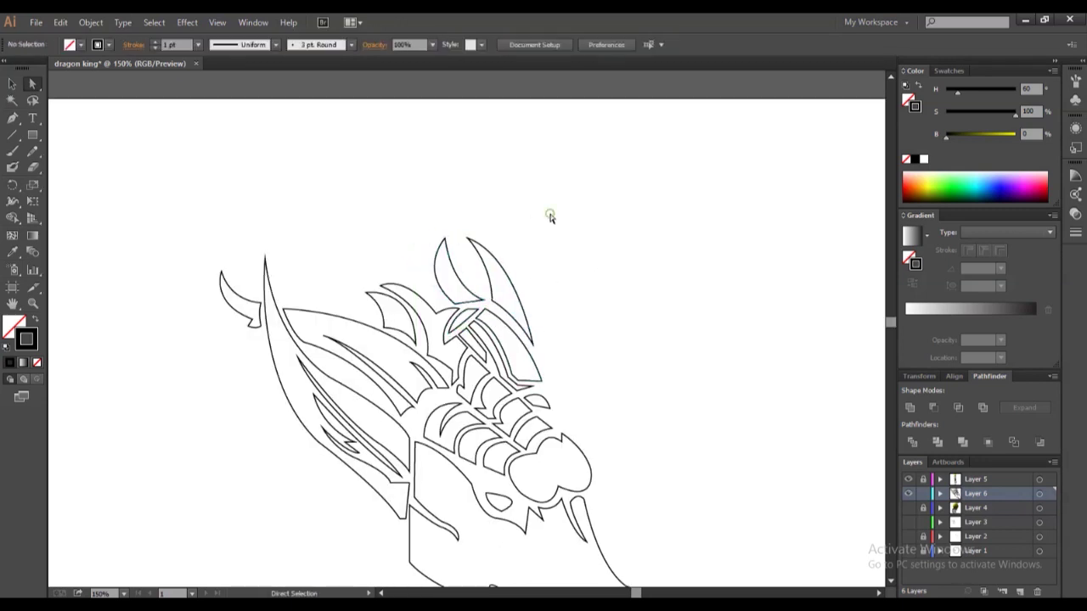
# Select the traced blade strand and fit the whole artboard in view.
pyautogui.click(368, 339)
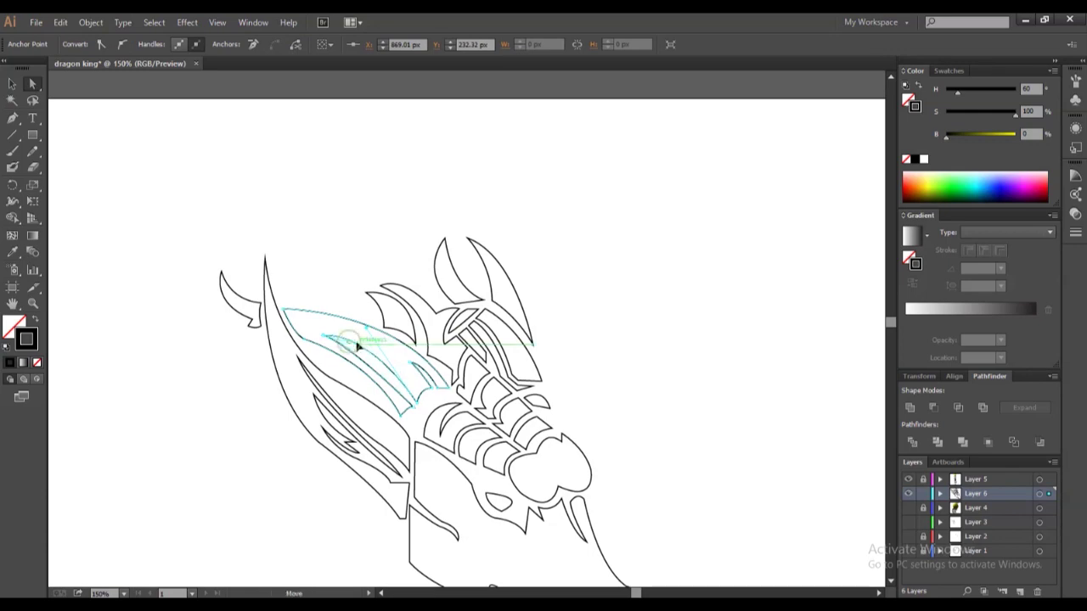
pyautogui.click(671, 292)
pyautogui.hotkey('ctrl', '0')
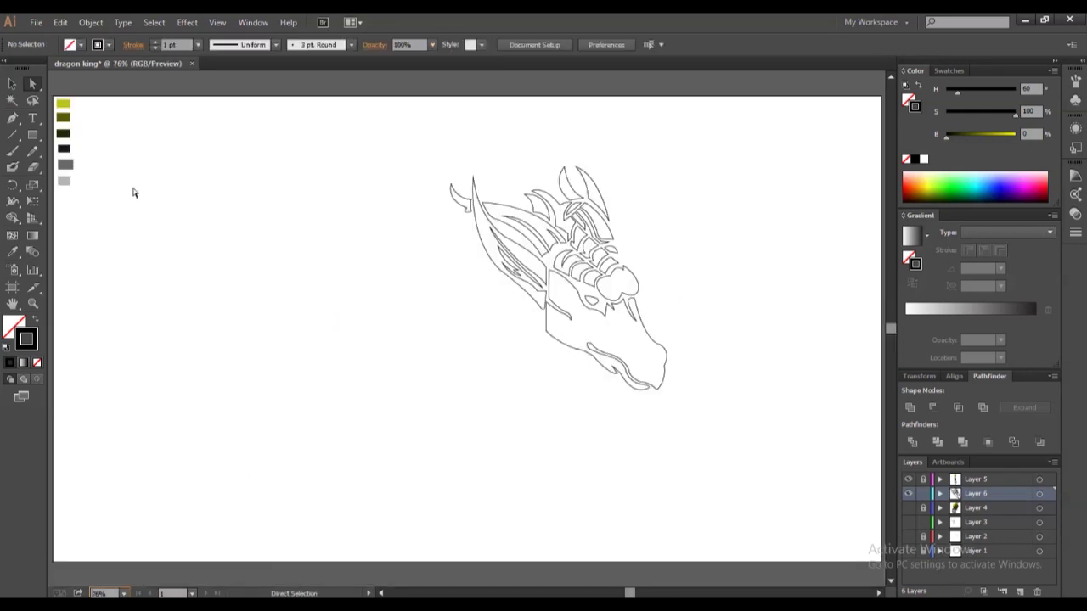
# Zoom to 150% and add a curved point at the nose tip.
pyautogui.moveTo(603, 254); pyautogui.dragTo(441, 255)
pyautogui.click(124, 592)
pyautogui.click(152, 395)
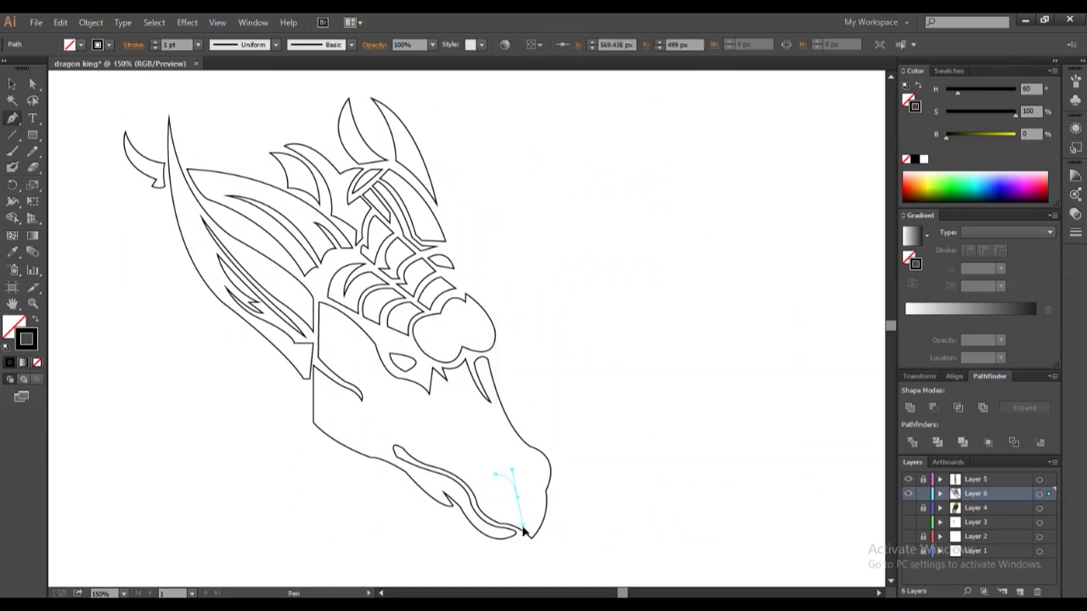
pyautogui.moveTo(514, 482); pyautogui.dragTo(498, 482)
pyautogui.keyDown('ctrl'); pyautogui.click(314, 399); pyautogui.keyUp('ctrl')
# Select the lower head outline and long left blade with Direct Selection.
pyautogui.press('a')
pyautogui.click(102, 189)
pyautogui.click(314, 416)
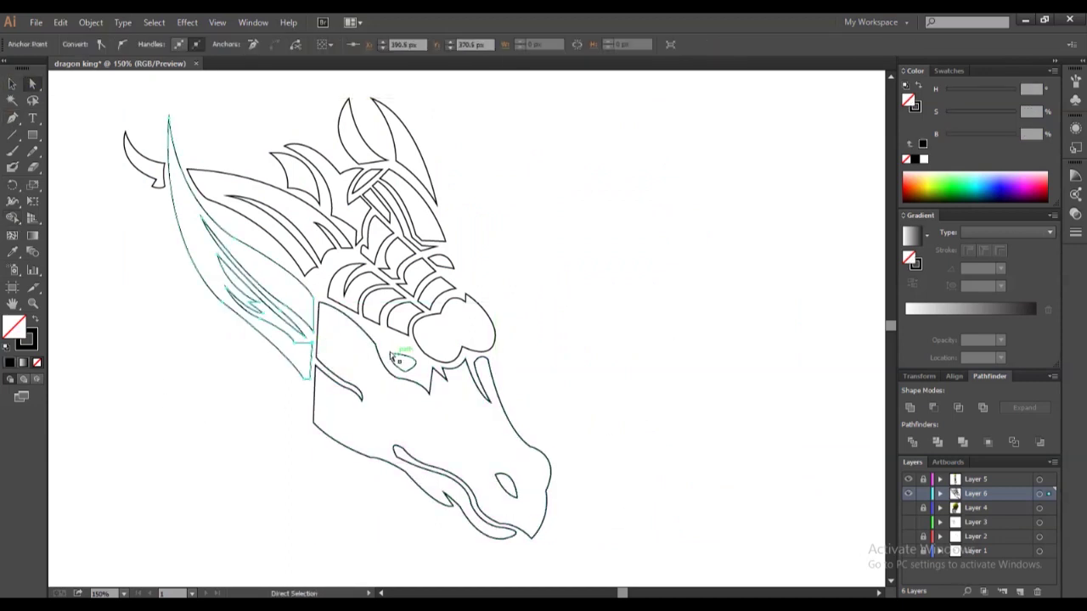
pyautogui.keyDown('shift'); pyautogui.click(315, 338); pyautogui.keyUp('shift')
pyautogui.click(314, 387)
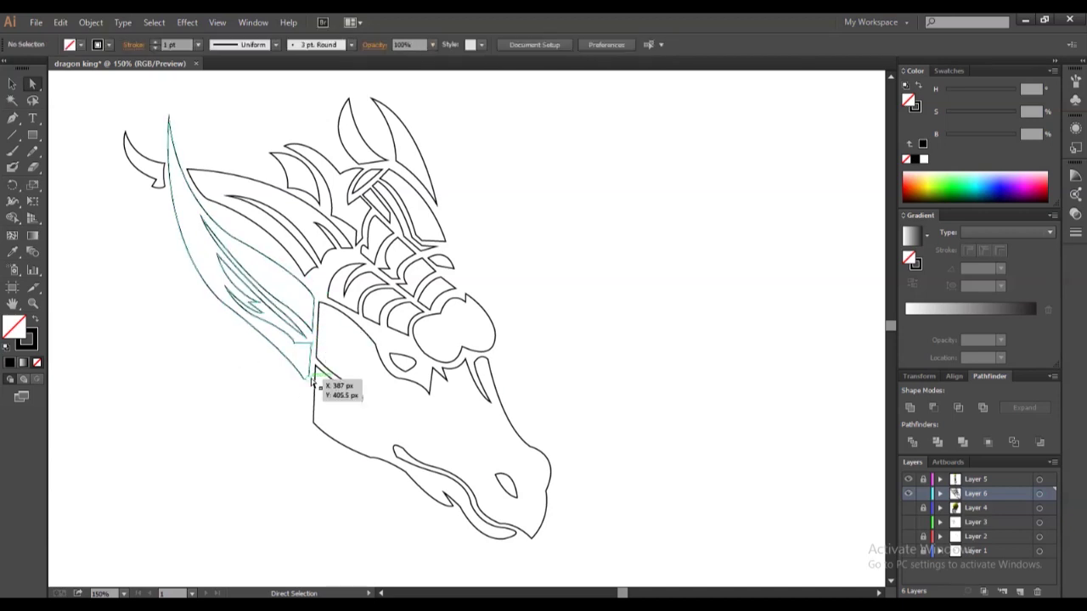
pyautogui.click(314, 373)
pyautogui.click(214, 409)
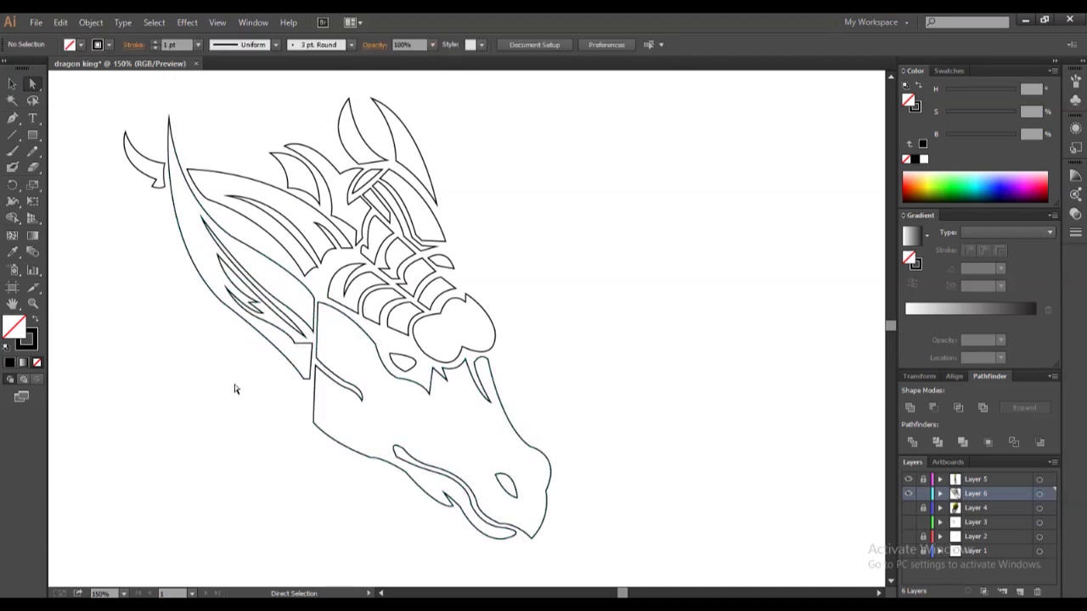
# Draw a closed hair strand shape along the left blade, then delete it.
pyautogui.click(158, 112)
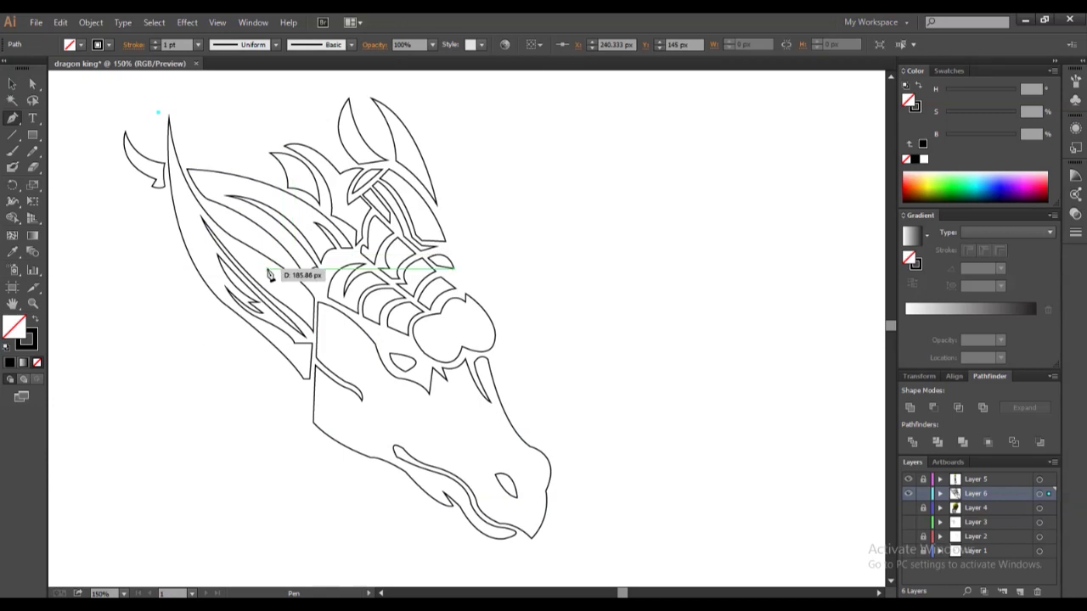
pyautogui.click(308, 375)
pyautogui.click(338, 357)
pyautogui.click(264, 136)
pyautogui.click(186, 92)
pyautogui.click(158, 111)
pyautogui.press('v')
pyautogui.press('Delete')
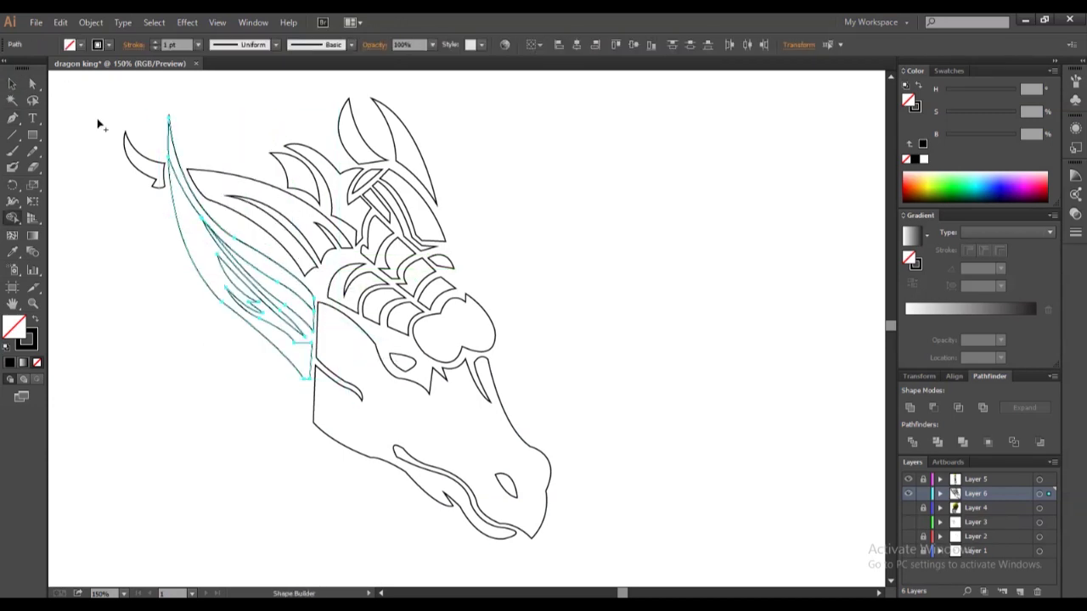
# Draw a curved inner mane strand down toward the cheek and start another mane line.
pyautogui.press('p')
pyautogui.moveTo(168, 115); pyautogui.dragTo(166, 209)
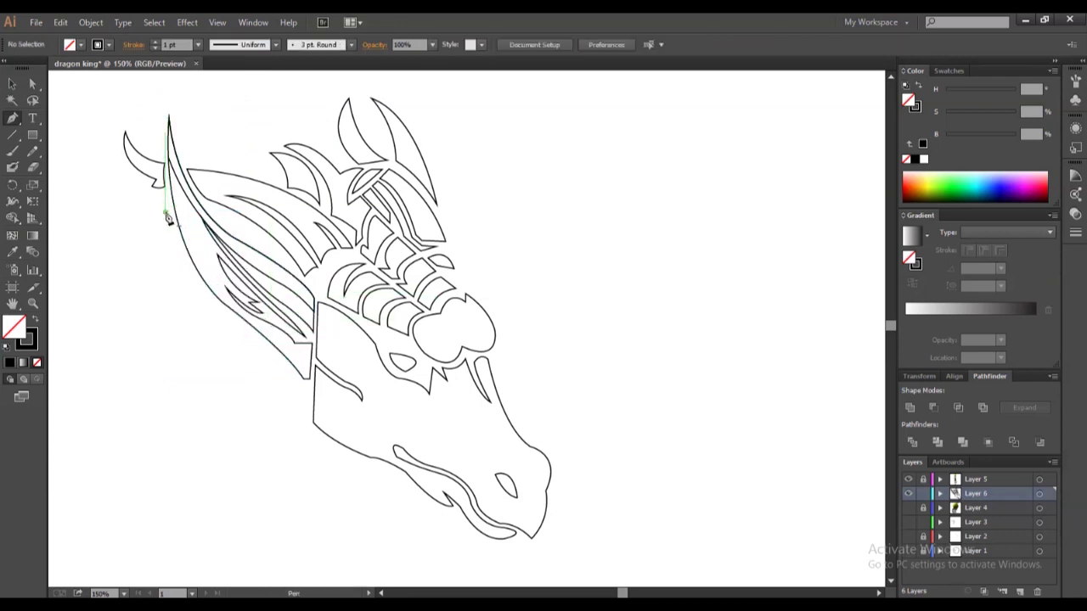
pyautogui.moveTo(246, 278)
pyautogui.mouseDown()
pyautogui.moveTo(327, 344)
pyautogui.moveTo(267, 388)
pyautogui.mouseUp()
pyautogui.press('v')
pyautogui.hotkey('shift', 'm')
pyautogui.hotkey('ctrl', 'shift', 'a')
pyautogui.press('p')
pyautogui.click(115, 133)
pyautogui.click(169, 176)
# Remove the unwanted top of the head shape with Shape Builder and close the mane strand.
pyautogui.hotkey('shift', 'm')
pyautogui.keyDown('alt'); pyautogui.click(138, 114); pyautogui.keyUp('alt')
pyautogui.hotkey('ctrl', 'shift', 'a')
pyautogui.press('p')
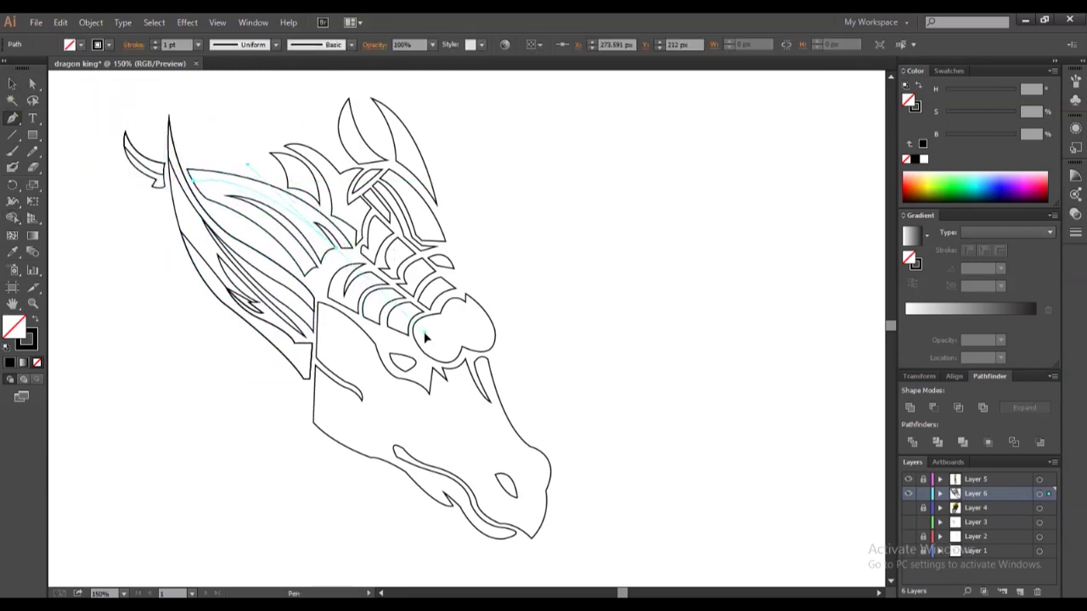
pyautogui.press('v')
pyautogui.hotkey('shift', 'm')
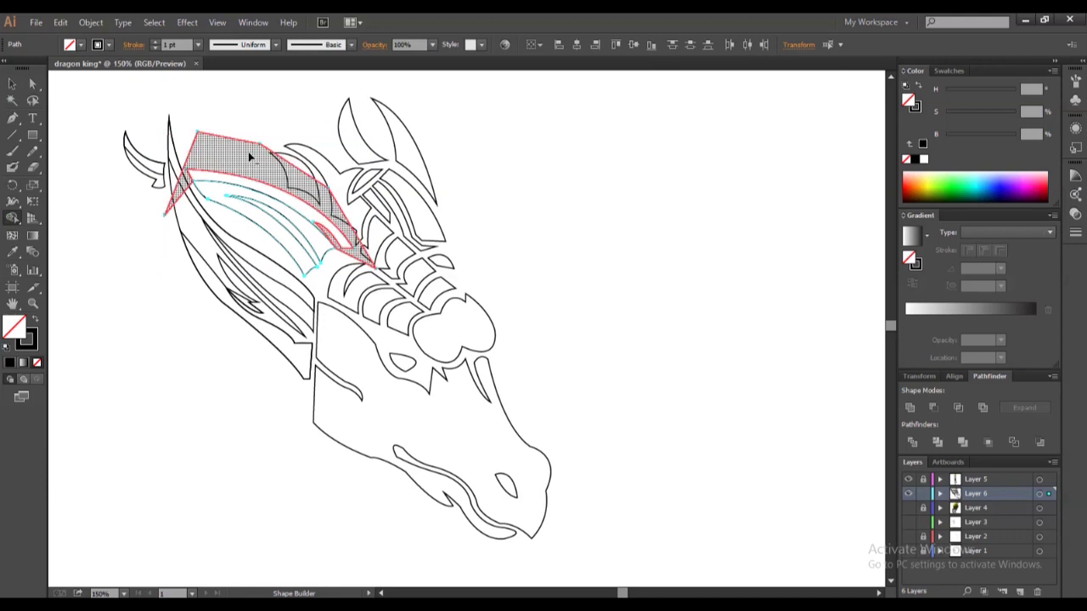
pyautogui.hotkey('ctrl', 'shift', 'a')
pyautogui.press('p')
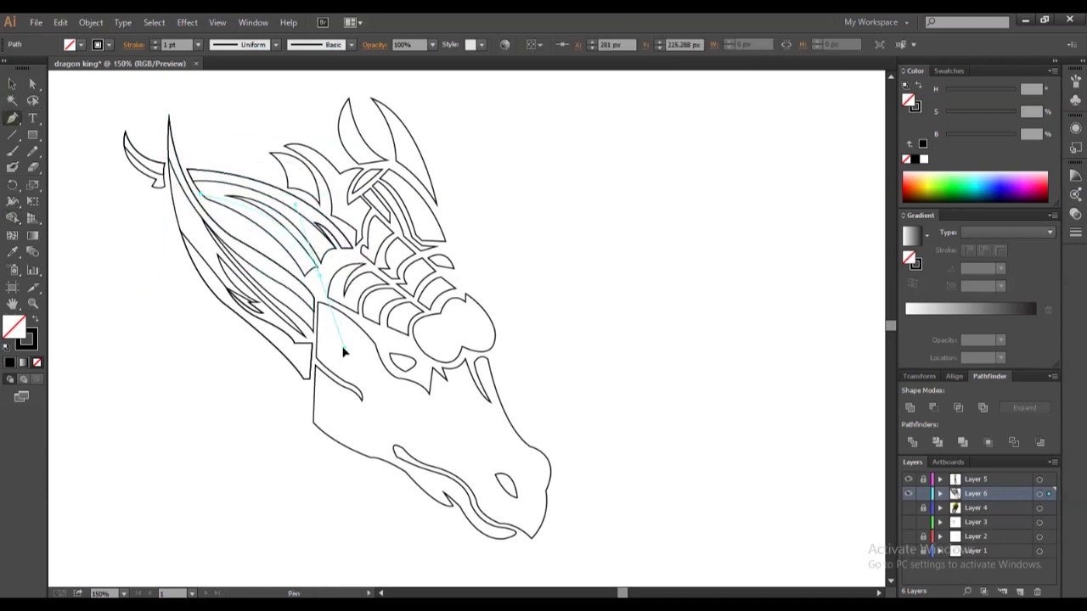
pyautogui.moveTo(198, 194); pyautogui.dragTo(199, 154)
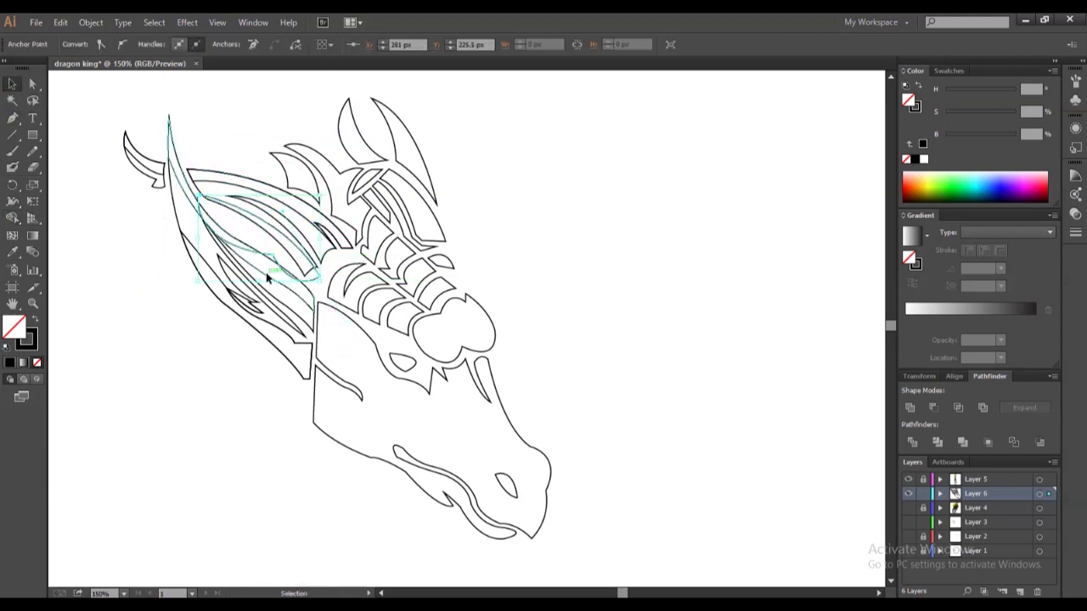
pyautogui.hotkey('ctrl', 'shift', 'a')
# Draw a fin path toward the horn base and remove the upper arc region.
pyautogui.click(270, 157)
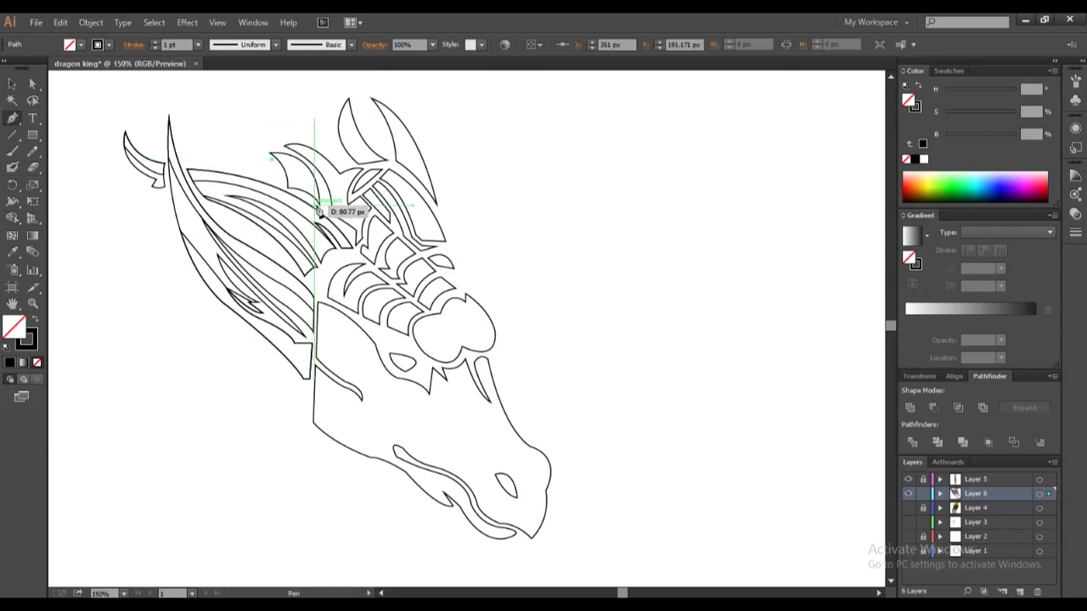
pyautogui.moveTo(320, 205); pyautogui.dragTo(322, 211)
pyautogui.click(272, 163)
pyautogui.hotkey('shift', 'm')
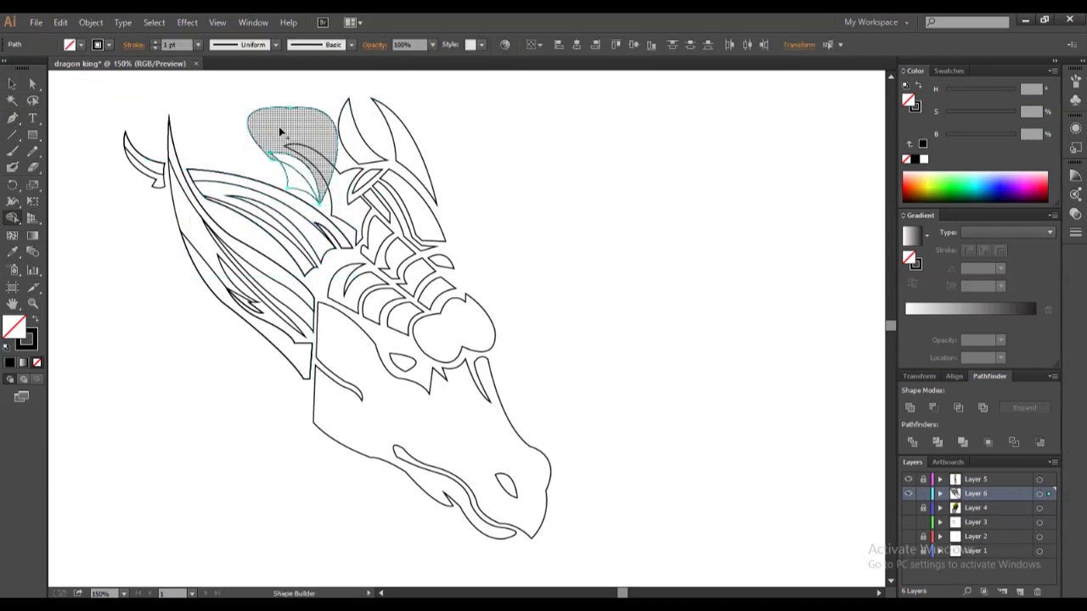
pyautogui.keyDown('alt'); pyautogui.click(281, 126); pyautogui.keyUp('alt')
pyautogui.press('v')
pyautogui.click(85, 169)
# Cut along the horn edge and remove the leftover upper horn region with Shape Builder.
pyautogui.click(13, 118)
pyautogui.click(363, 170)
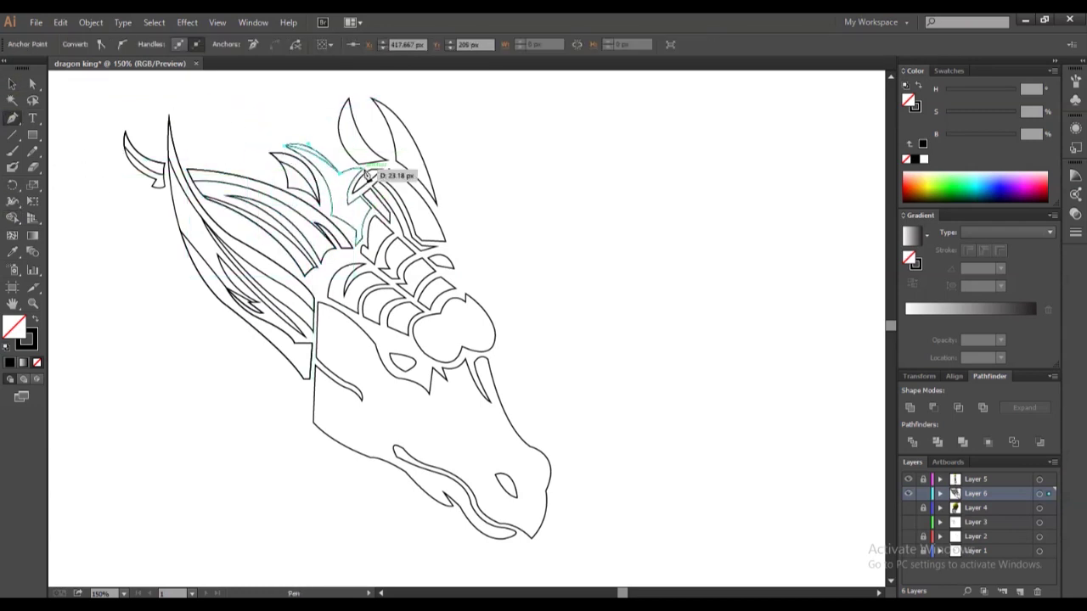
pyautogui.moveTo(289, 149); pyautogui.dragTo(283, 154)
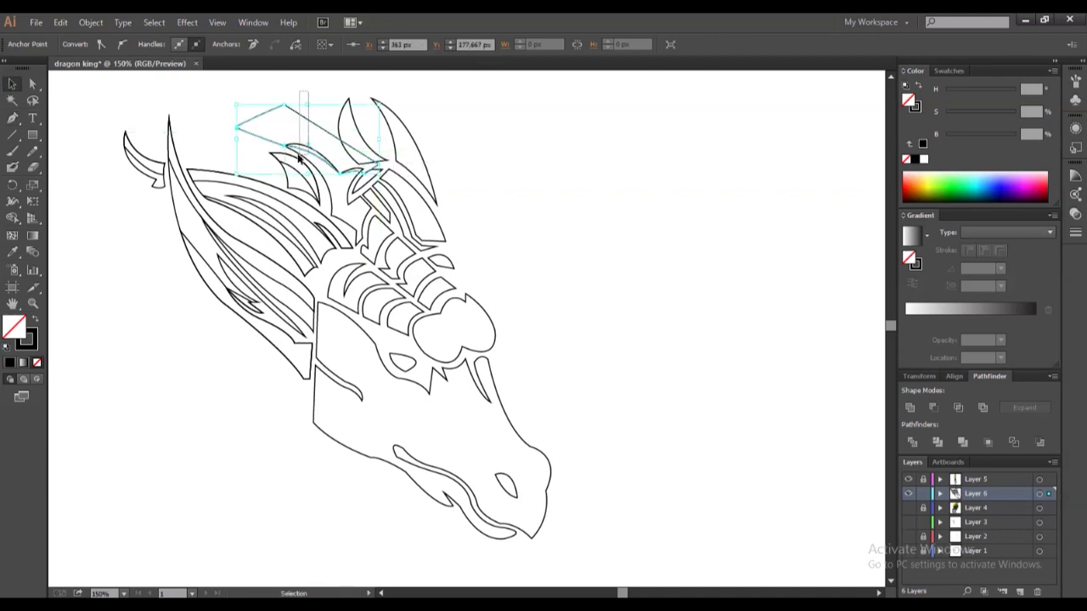
pyautogui.hotkey('shift', 'm')
pyautogui.keyDown('alt'); pyautogui.click(271, 119); pyautogui.keyUp('alt')
pyautogui.press('p')
pyautogui.click(322, 185)
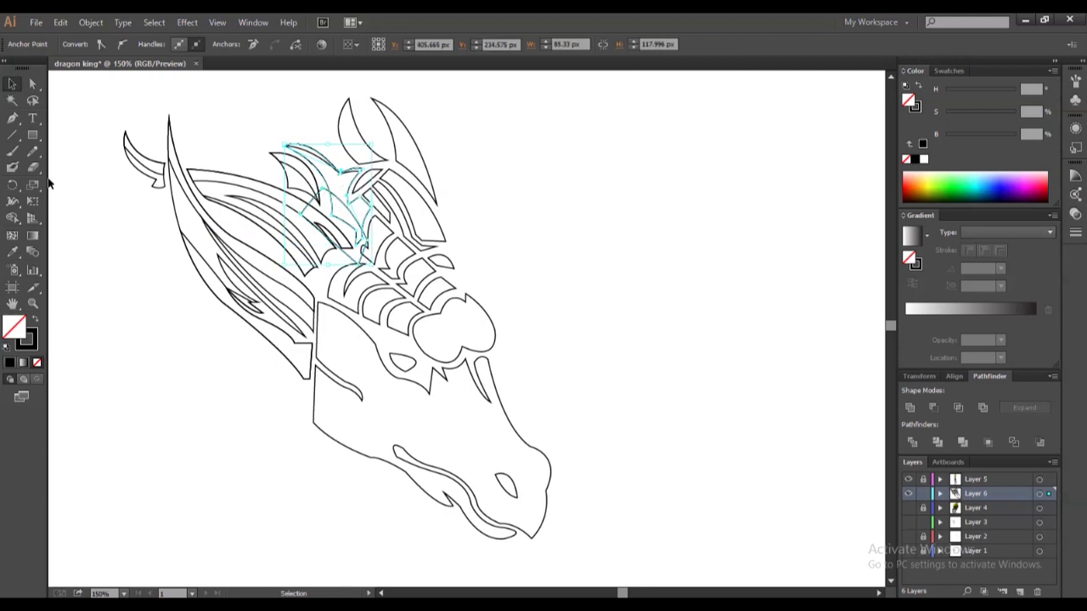
# Start a short Pen curve at the dragon's horn tip.
pyautogui.press('p')
pyautogui.scroll(5, 365, 119)
pyautogui.click(365, 116)
pyautogui.hotkey('ctrl', 'z')
pyautogui.click(348, 347)
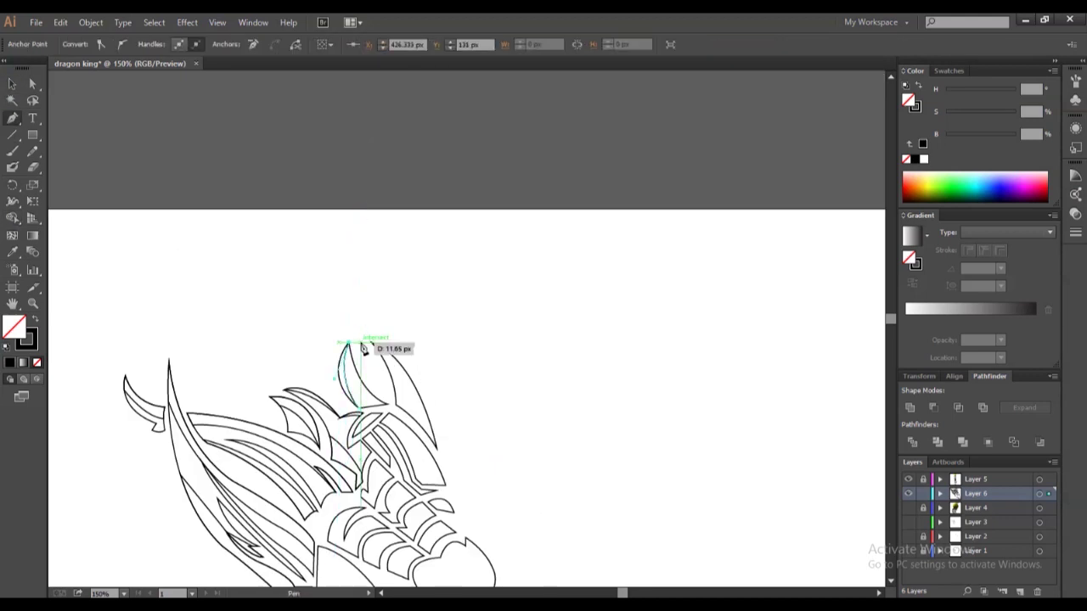
pyautogui.press('v')
pyautogui.press('p')
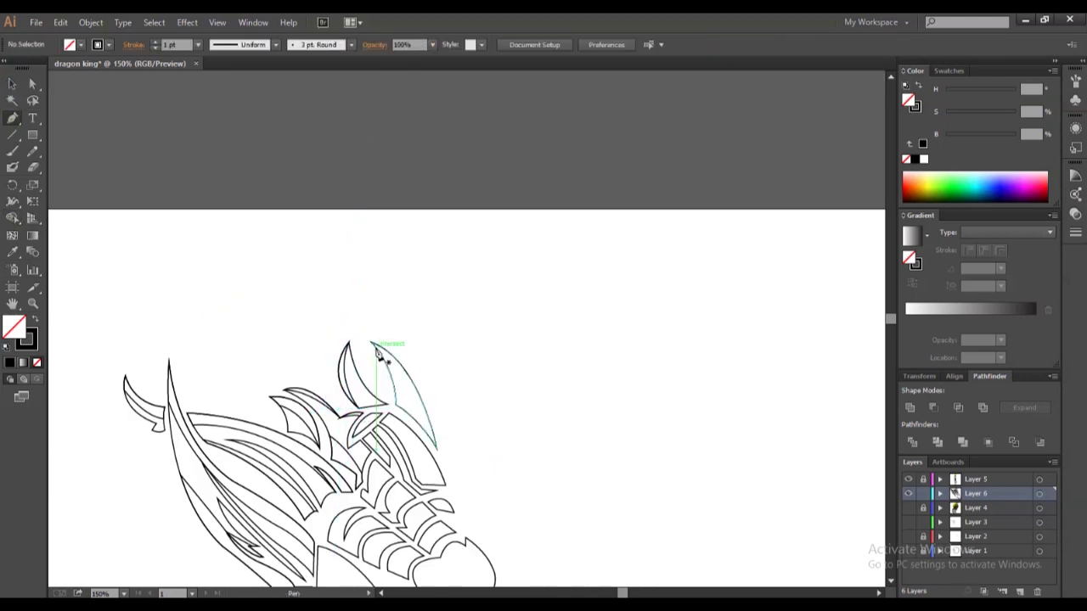
# Trace a path around the horn and merge it into the horn with Shape Builder.
pyautogui.click(445, 482)
pyautogui.click(464, 373)
pyautogui.click(339, 259)
pyautogui.press('v')
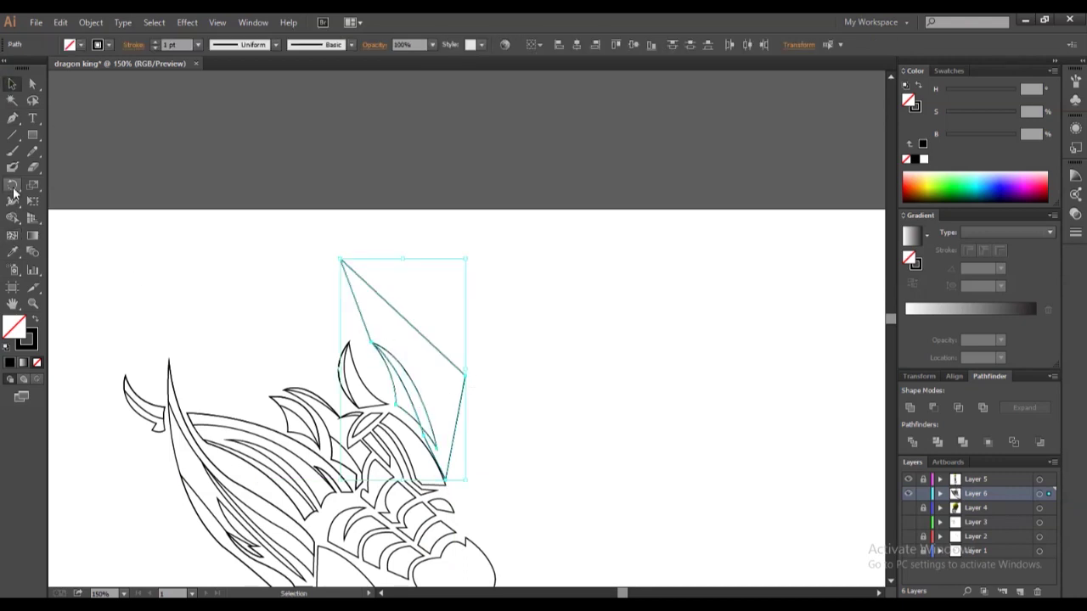
pyautogui.click(602, 357)
pyautogui.scroll(-5, 891, 327)
pyautogui.click(386, 136)
pyautogui.hotkey('shift', 'm')
pyautogui.click(448, 173)
# Draw a closed Pen path over the horn ridges.
pyautogui.press('p')
pyautogui.click(365, 174)
pyautogui.click(463, 246)
pyautogui.press('v')
pyautogui.press('p')
pyautogui.click(449, 286)
pyautogui.click(363, 206)
pyautogui.press('v')
pyautogui.hotkey('ctrl', 'shift', 'a')
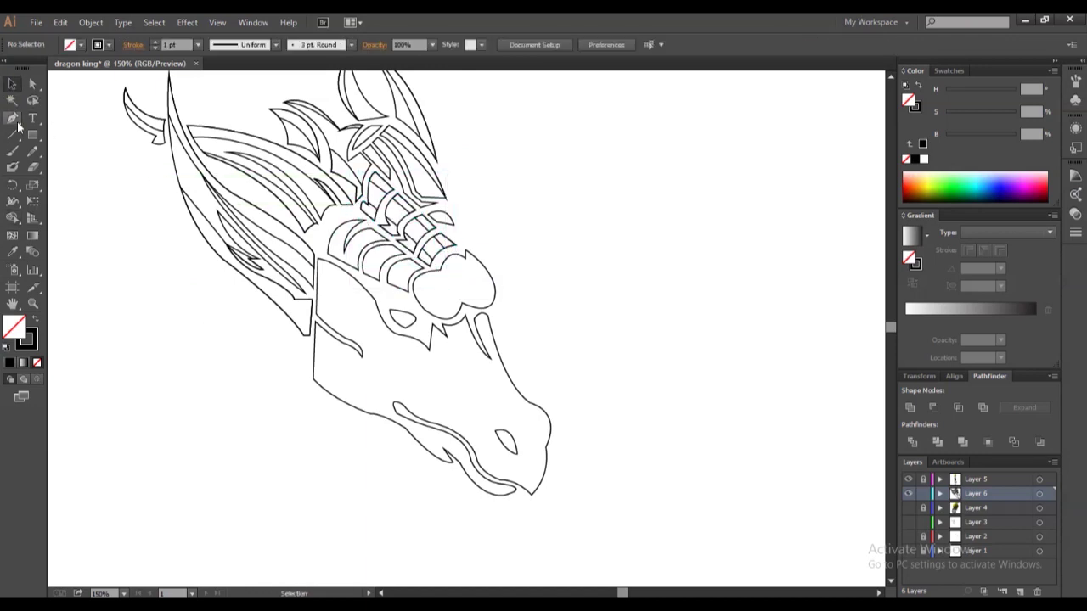
# Draw a band across the lower forehead ridges, splitting them into separate bands.
pyautogui.click(329, 227)
pyautogui.click(420, 287)
pyautogui.click(329, 228)
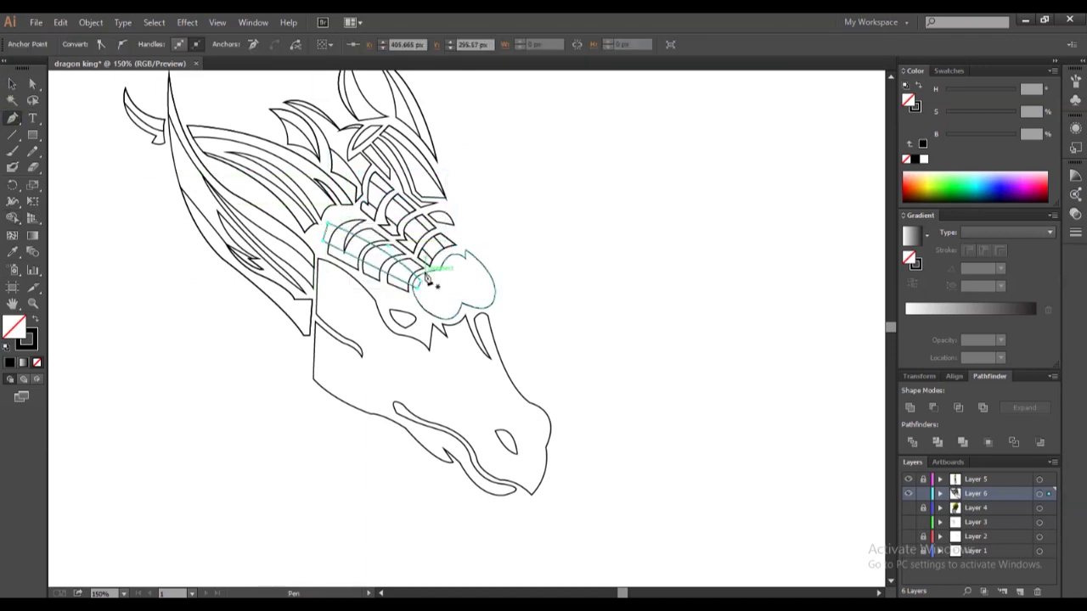
pyautogui.press('v')
pyautogui.keyDown('shift'); pyautogui.click(404, 262); pyautogui.keyUp('shift')
pyautogui.keyDown('shift'); pyautogui.click(408, 268); pyautogui.keyUp('shift')
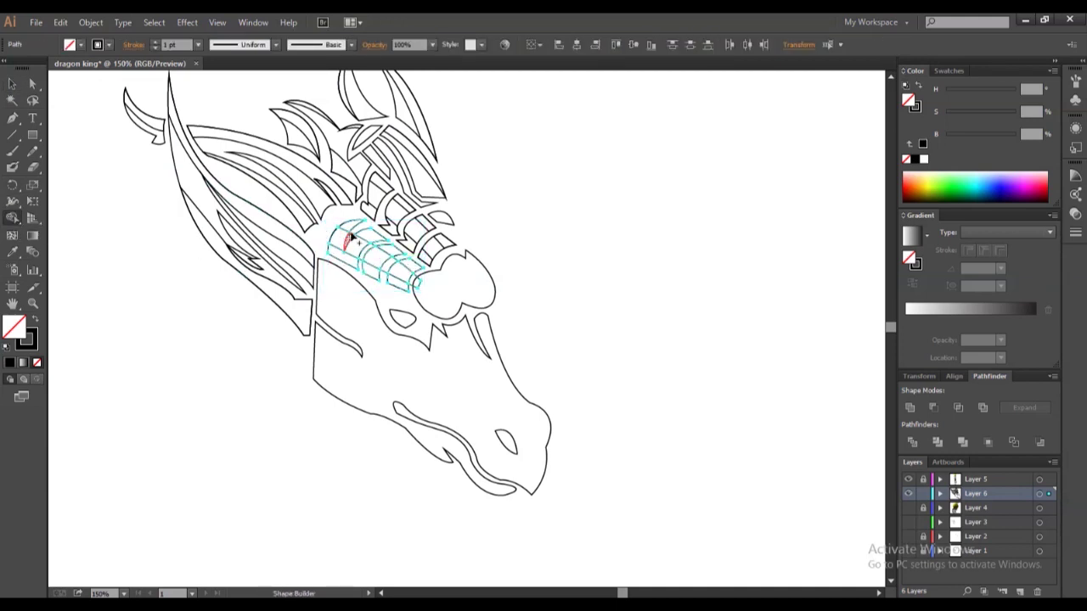
pyautogui.press('v')
pyautogui.click(142, 311)
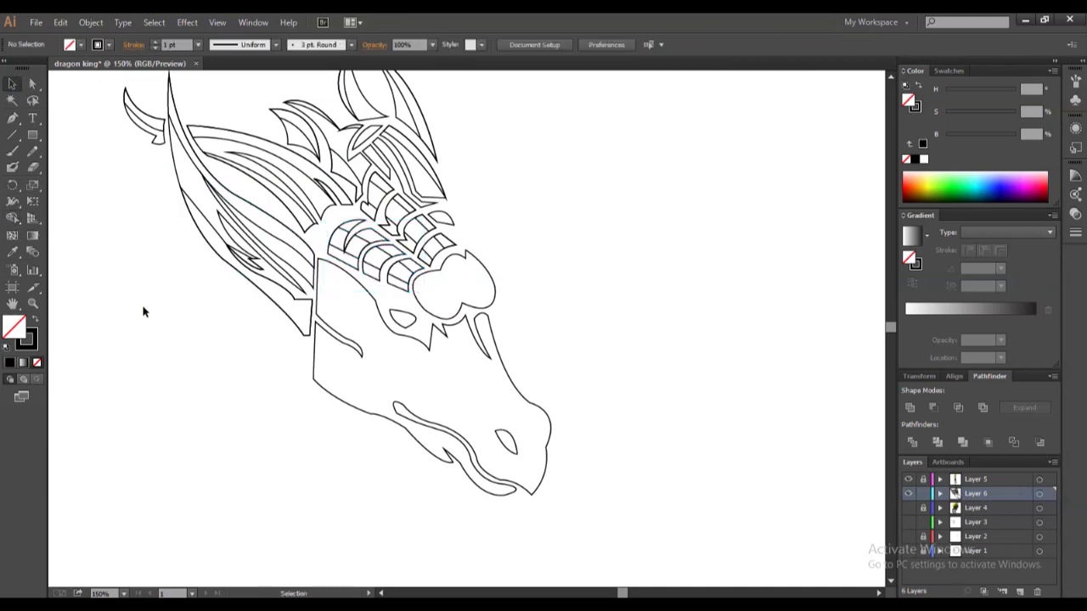
# Merge a triangle beside the head lobe and a shape near the nostril into the head outline.
pyautogui.press('p')
pyautogui.click(439, 269)
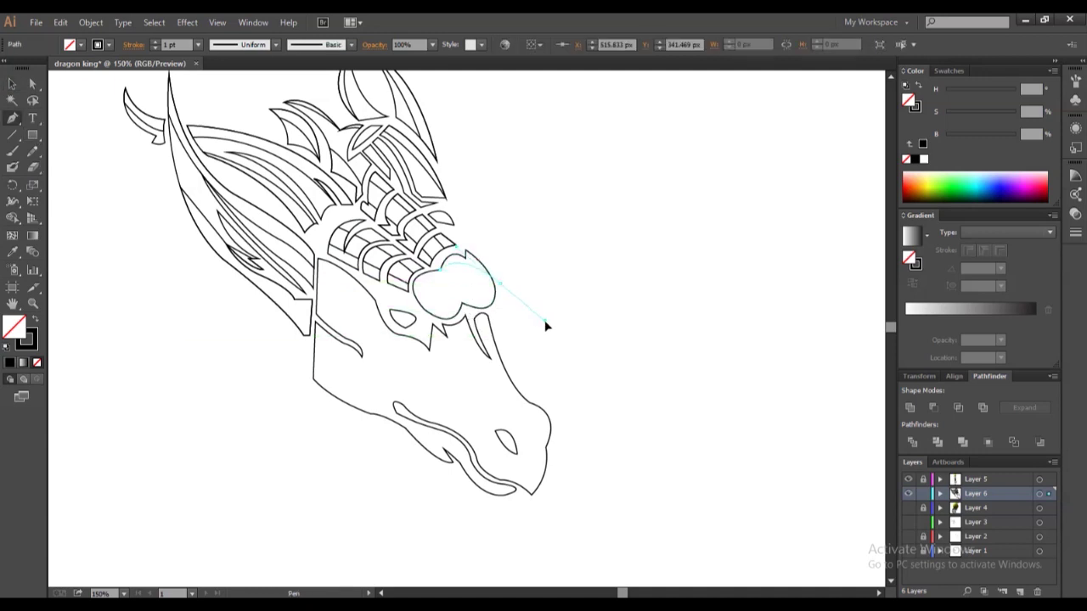
pyautogui.click(483, 221)
pyautogui.hotkey('shift', 'm')
pyautogui.click(463, 250)
pyautogui.press('p')
pyautogui.click(498, 297)
pyautogui.hotkey('shift', 'm')
pyautogui.click(433, 318)
# Draw the curved cheek shape and the eye path over the head.
pyautogui.press('p')
pyautogui.moveTo(387, 326); pyautogui.dragTo(426, 397)
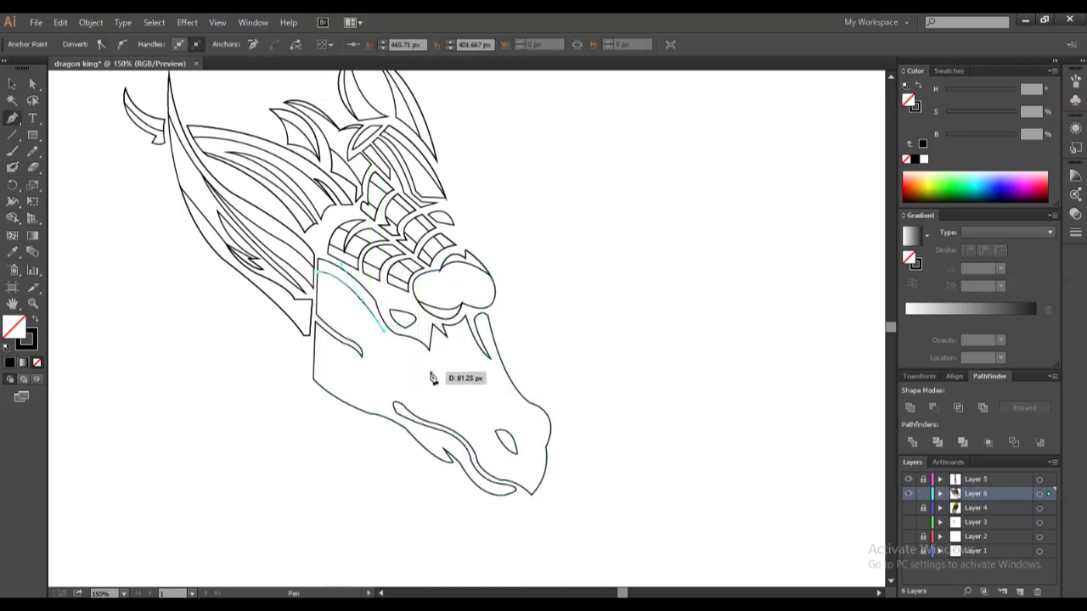
pyautogui.moveTo(467, 356); pyautogui.dragTo(463, 276)
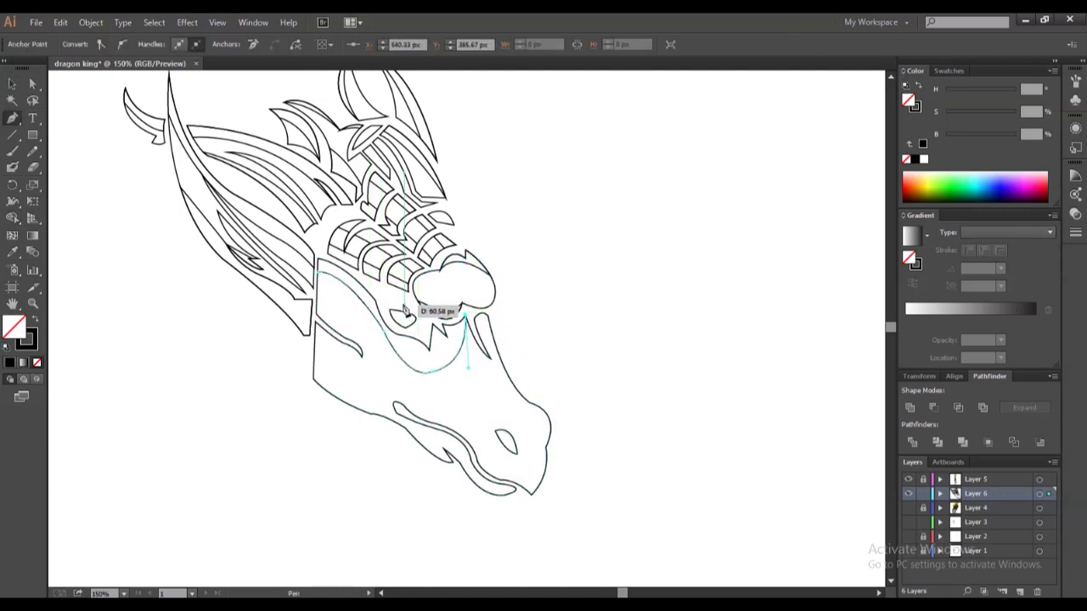
pyautogui.click(338, 262)
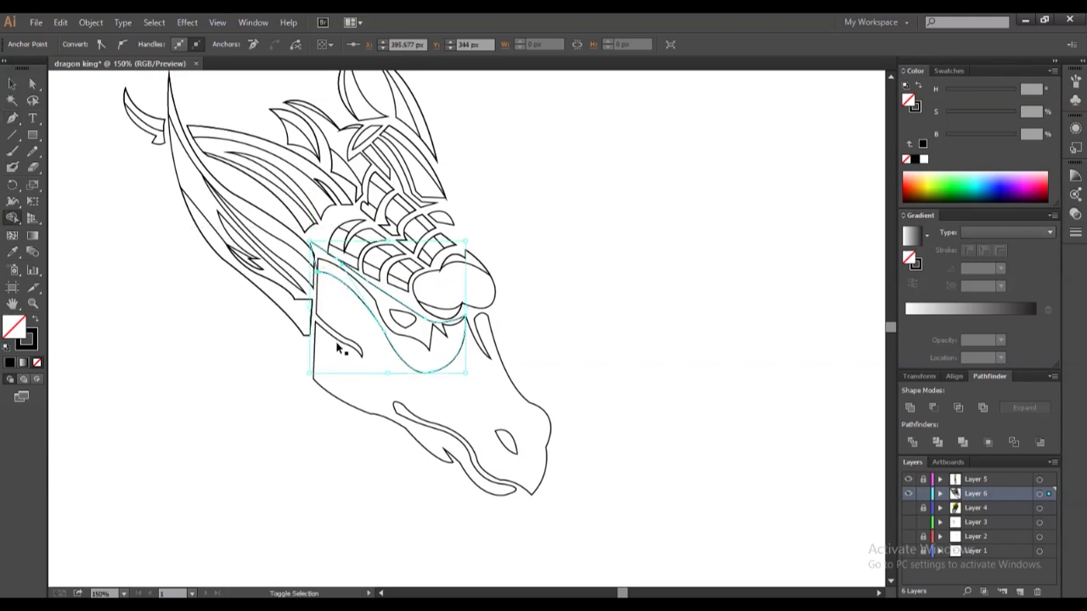
pyautogui.press('v')
pyautogui.hotkey('ctrl', 'shift', 'a')
pyautogui.click(495, 436)
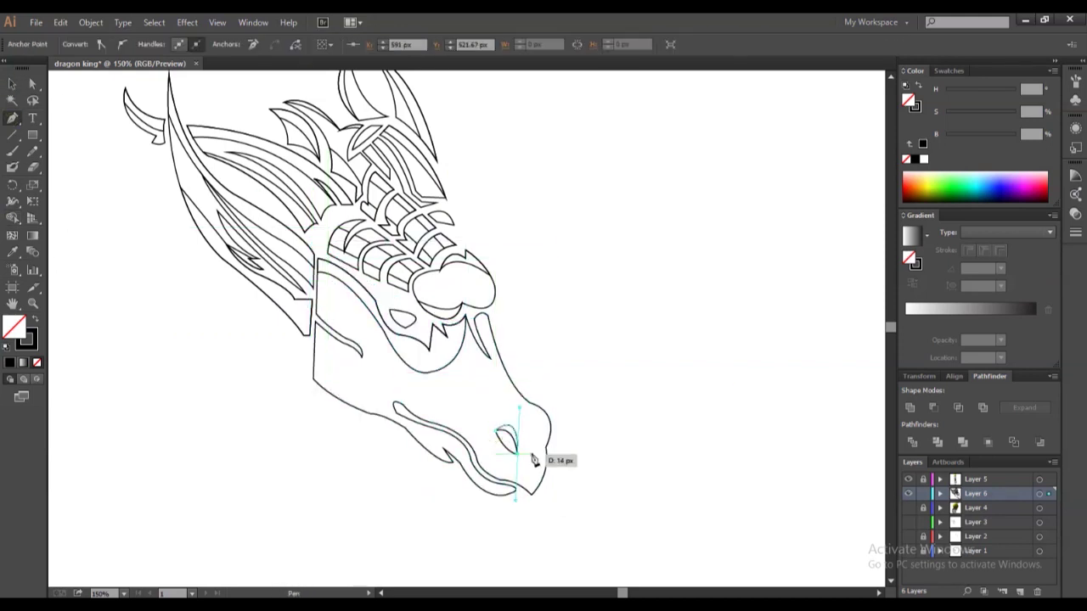
pyautogui.hotkey('ctrl', 'a')
pyautogui.hotkey('shift', 'm')
pyautogui.hotkey('ctrl', 'shift', 'a')
# Draw a small triangle at the snout and add it to the head with Shape Builder.
pyautogui.press('p')
pyautogui.click(553, 435)
pyautogui.click(557, 385)
pyautogui.click(575, 448)
pyautogui.hotkey('ctrl', 'a')
pyautogui.hotkey('shift', 'm')
# Draw a curved jaw line and merge it into the head outline.
pyautogui.moveTo(556, 420); pyautogui.dragTo(509, 416)
pyautogui.hotkey('ctrl', 'shift', 'a')
pyautogui.press('p')
pyautogui.click(314, 380)
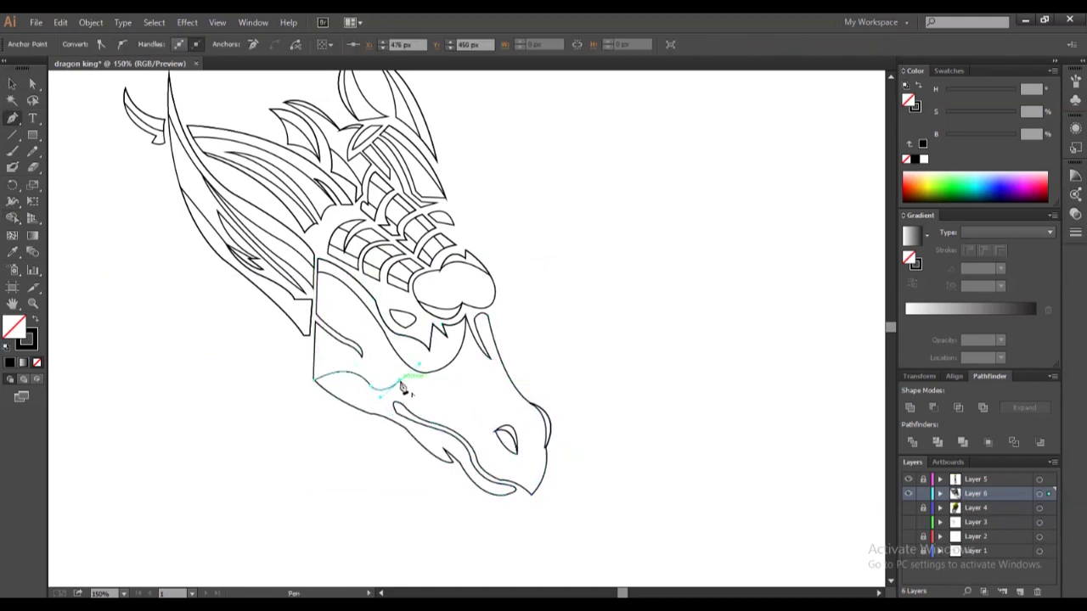
pyautogui.hotkey('ctrl', 'a')
pyautogui.hotkey('shift', 'm')
pyautogui.moveTo(352, 397); pyautogui.dragTo(365, 424)
pyautogui.hotkey('ctrl', 'shift', 'a')
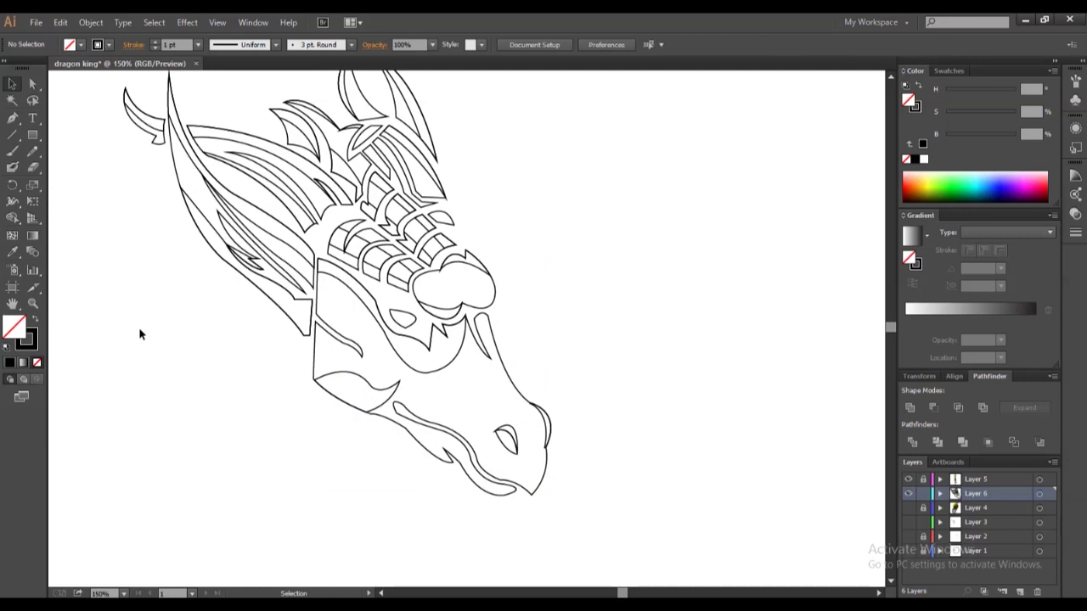
pyautogui.scroll(3, 544, 322)
# Move the dragon head up beside the swatches, then nudge it back onto the artboard.
pyautogui.hotkey('ctrl', 'a')
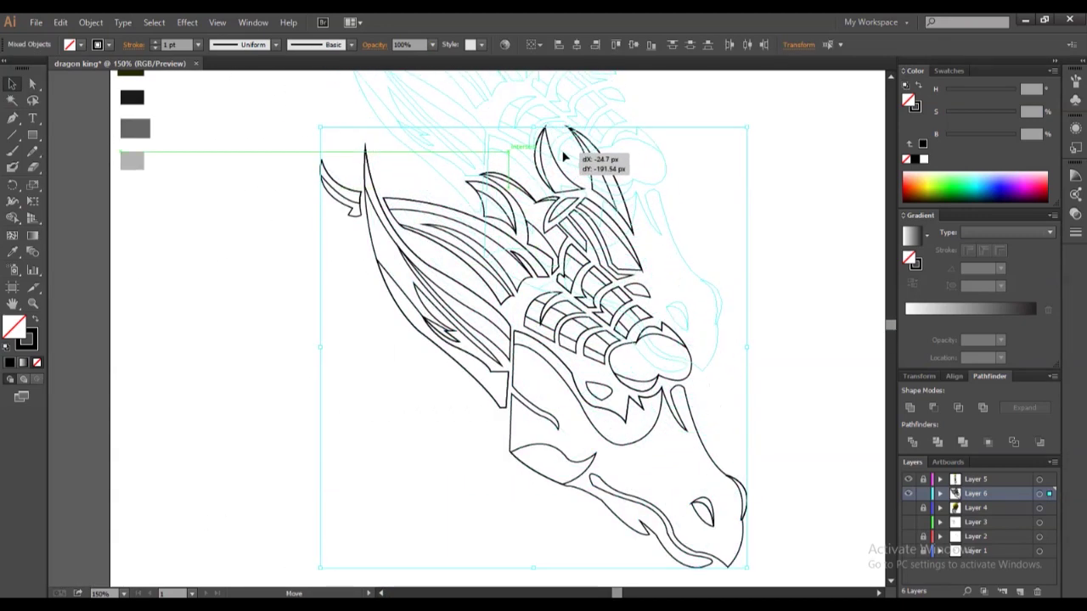
pyautogui.moveTo(578, 348); pyautogui.dragTo(566, 150)
pyautogui.press('a')
pyautogui.scroll(-1, 594, 340)
pyautogui.moveTo(473, 376); pyautogui.dragTo(292, 109)
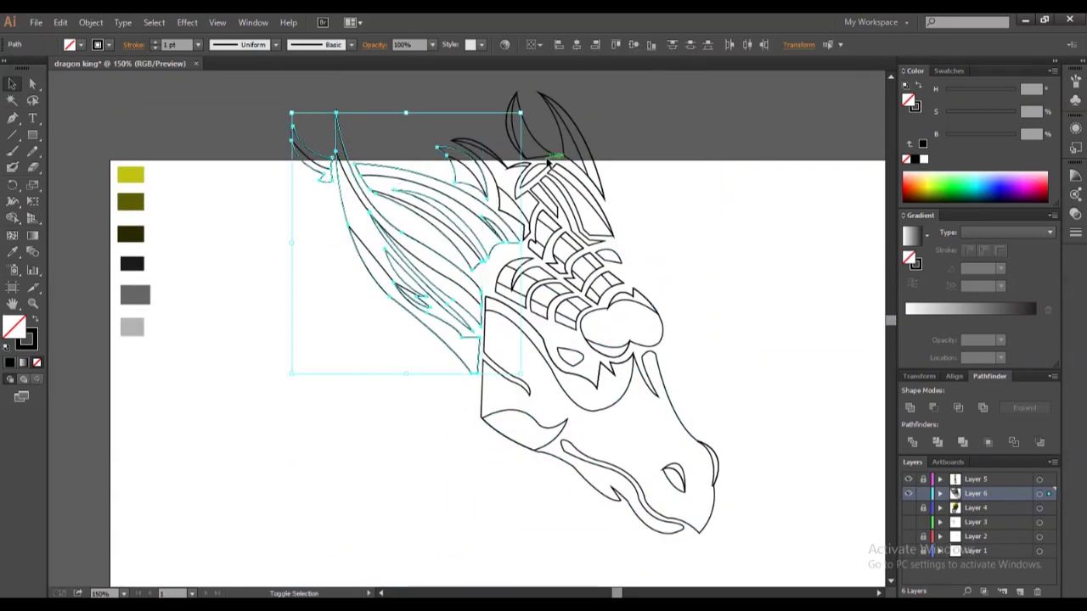
pyautogui.press('v')
pyautogui.hotkey('shift', 'Down')
pyautogui.hotkey('shift', 'Down')
pyautogui.hotkey('shift', 'Down')
# Colour the frill and horns dark grey, the upper frill light grey and the lower frill black.
pyautogui.click(334, 263)
pyautogui.keyDown('shift'); pyautogui.click(574, 230); pyautogui.keyUp('shift')
pyautogui.press('i')
pyautogui.click(136, 290)
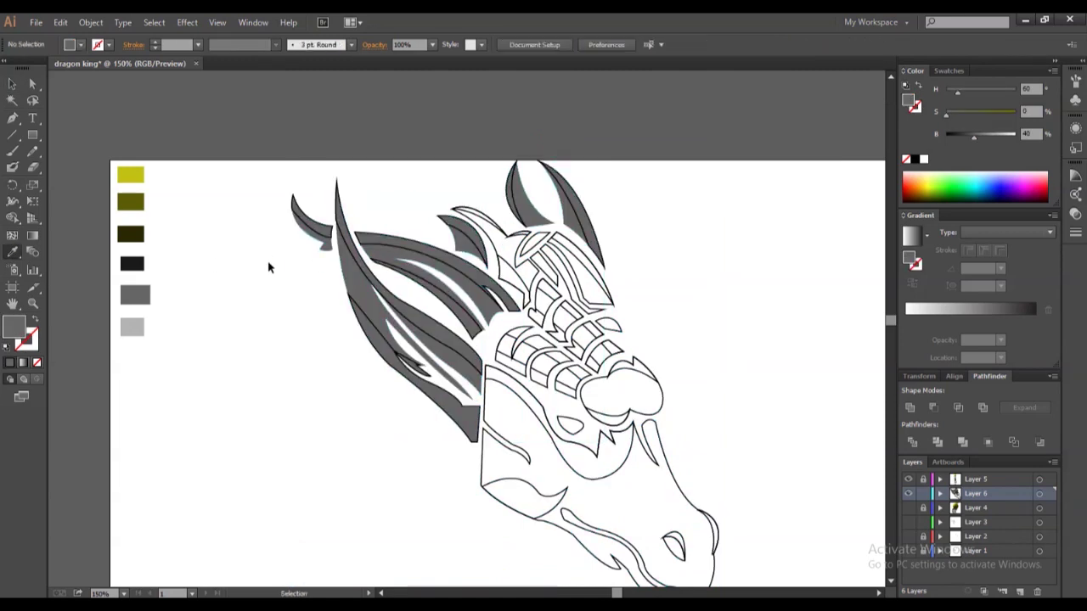
pyautogui.keyDown('ctrl'); pyautogui.click(400, 261); pyautogui.keyUp('ctrl')
pyautogui.click(132, 327)
pyautogui.keyDown('ctrl'); pyautogui.click(416, 391); pyautogui.keyUp('ctrl')
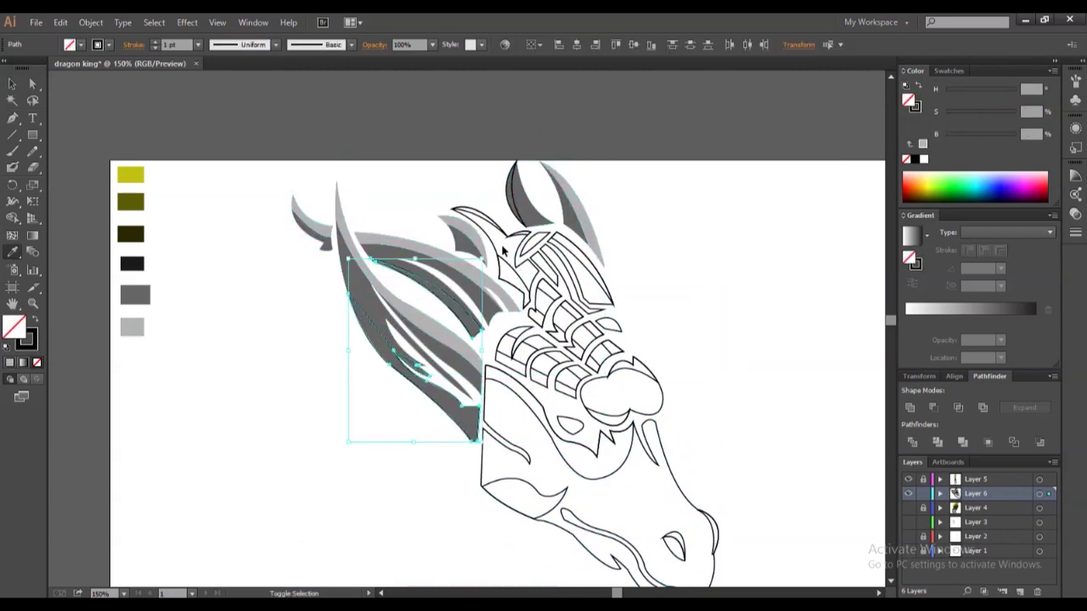
pyautogui.click(131, 264)
pyautogui.press('v')
pyautogui.keyDown('ctrl'); pyautogui.click(658, 463); pyautogui.keyUp('ctrl')
# Fill the head and jaw outline with olive.
pyautogui.keyDown('ctrl'); pyautogui.keyDown('shift'); pyautogui.click(601, 348); pyautogui.keyUp('shift'); pyautogui.keyUp('ctrl')
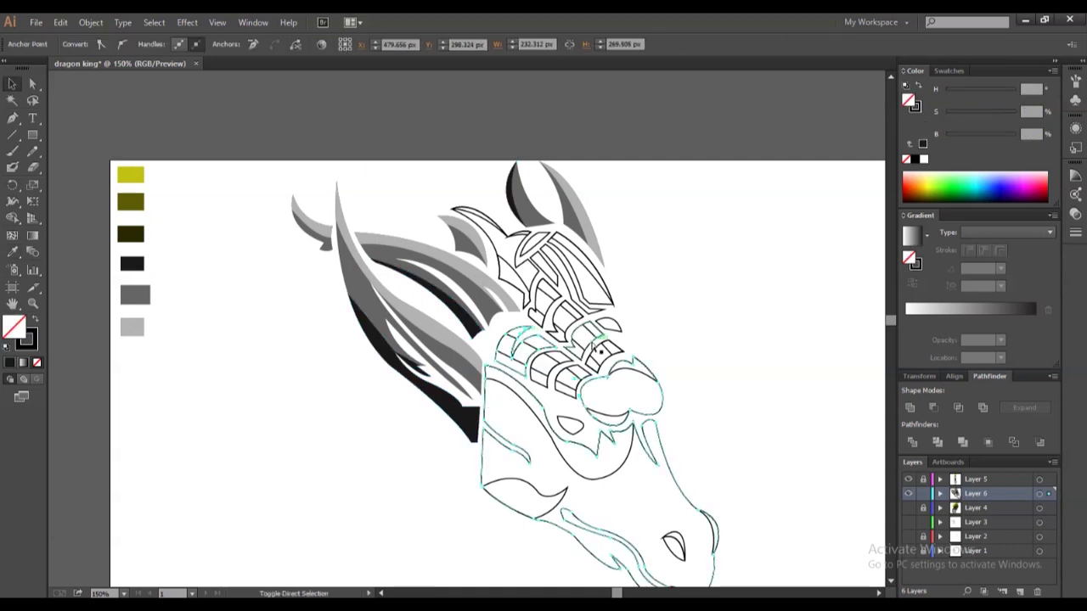
pyautogui.press('i')
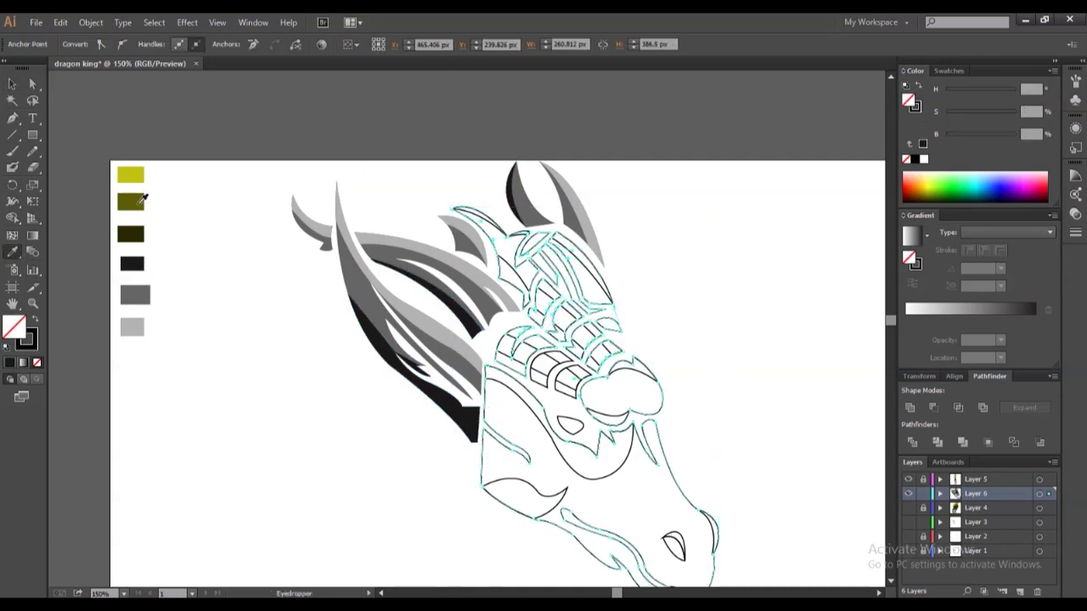
pyautogui.click(130, 203)
pyautogui.press('v')
pyautogui.click(297, 368)
# Fill the head-top pieces and middle frill segments with bright yellow.
pyautogui.keyDown('ctrl'); pyautogui.click(507, 237); pyautogui.keyUp('ctrl')
pyautogui.keyDown('ctrl'); pyautogui.keyDown('shift'); pyautogui.click(569, 252); pyautogui.keyUp('shift'); pyautogui.keyUp('ctrl')
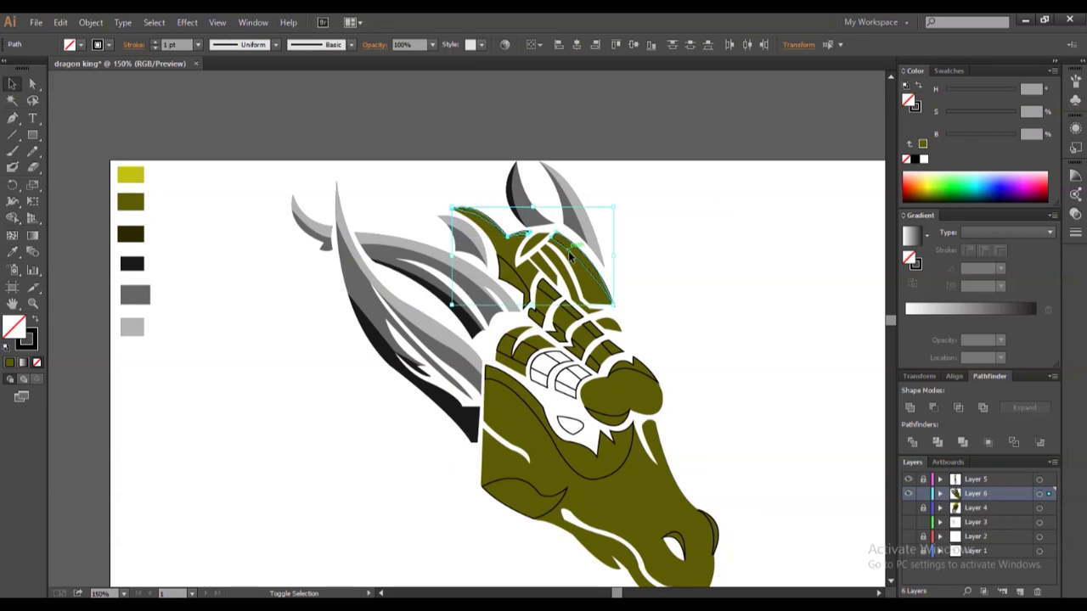
pyautogui.keyDown('ctrl'); pyautogui.keyDown('shift'); pyautogui.click(605, 376); pyautogui.keyUp('shift'); pyautogui.keyUp('ctrl')
pyautogui.keyDown('ctrl'); pyautogui.keyDown('shift'); pyautogui.click(622, 371); pyautogui.keyUp('shift'); pyautogui.keyUp('ctrl')
pyautogui.press('i')
pyautogui.click(131, 175)
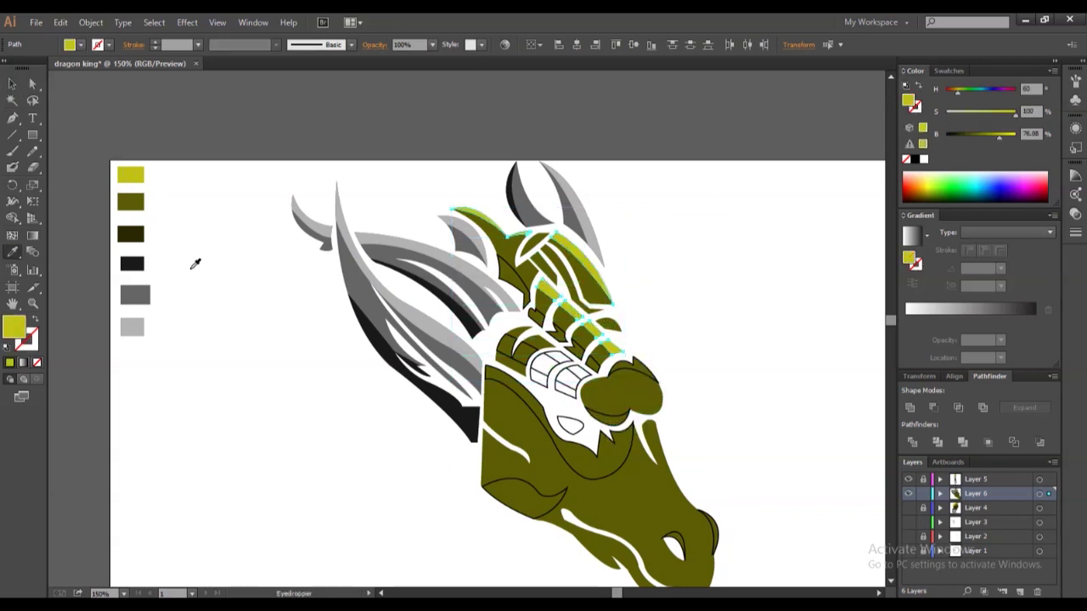
pyautogui.keyDown('ctrl'); pyautogui.click(560, 315); pyautogui.keyUp('ctrl')
pyautogui.keyDown('ctrl'); pyautogui.keyDown('shift'); pyautogui.click(606, 363); pyautogui.keyUp('shift'); pyautogui.keyUp('ctrl')
pyautogui.keyDown('ctrl'); pyautogui.keyDown('shift'); pyautogui.click(515, 359); pyautogui.keyUp('shift'); pyautogui.keyUp('ctrl')
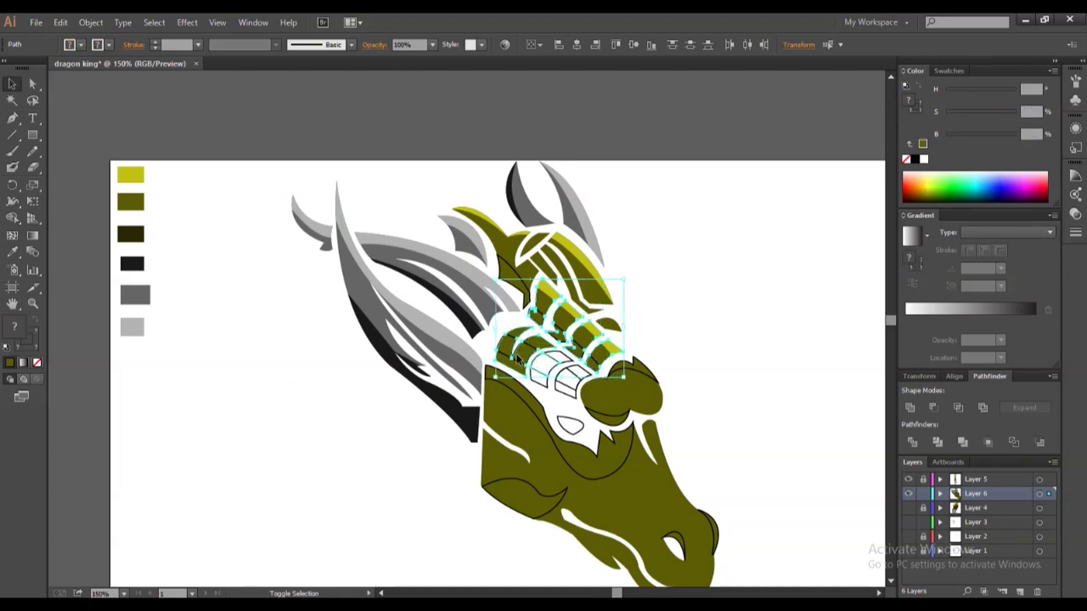
pyautogui.click(13, 252)
pyautogui.click(131, 175)
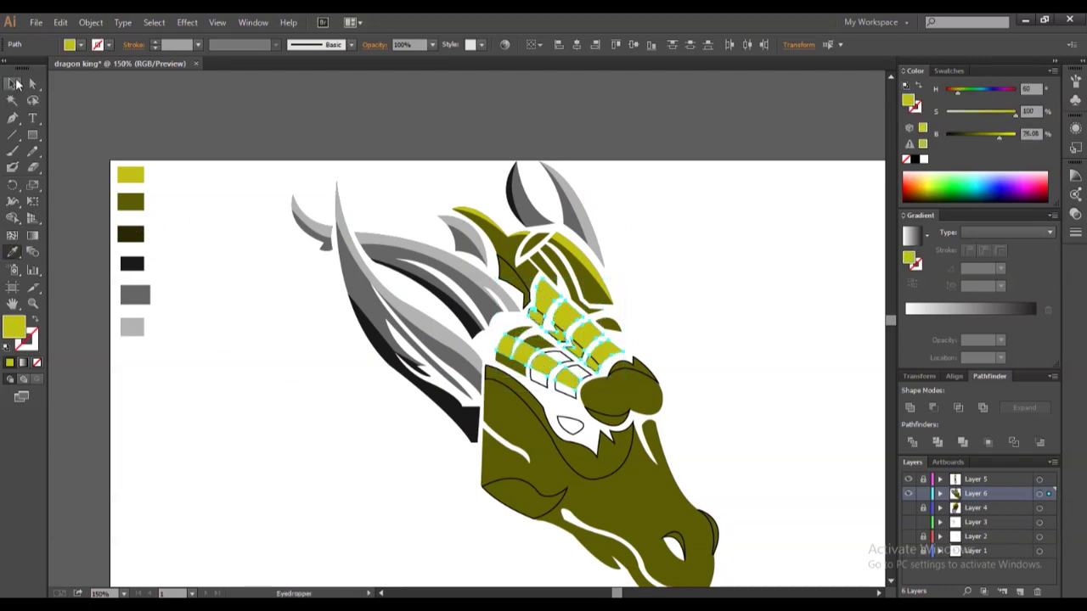
# Fill further frill segments with dark olive and the jaw band with bright yellow.
pyautogui.keyDown('ctrl'); pyautogui.keyDown('shift'); pyautogui.click(580, 350); pyautogui.keyUp('shift'); pyautogui.keyUp('ctrl')
pyautogui.keyDown('ctrl'); pyautogui.keyDown('shift'); pyautogui.click(552, 373); pyautogui.keyUp('shift'); pyautogui.keyUp('ctrl')
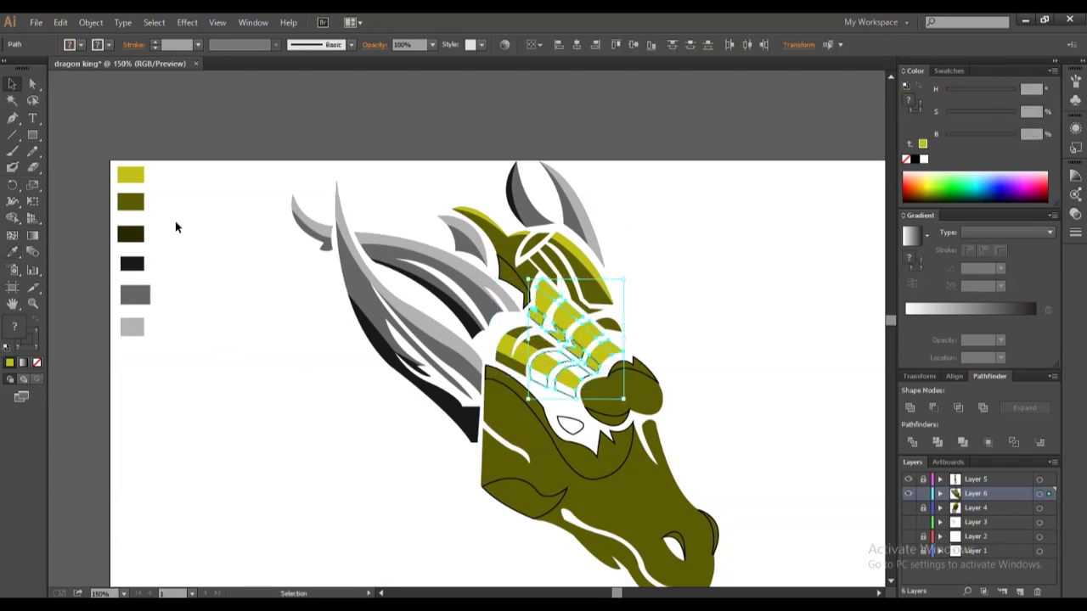
pyautogui.press('i')
pyautogui.click(131, 233)
pyautogui.keyDown('ctrl'); pyautogui.click(230, 189); pyautogui.keyUp('ctrl')
pyautogui.keyDown('ctrl'); pyautogui.click(626, 368); pyautogui.keyUp('ctrl')
pyautogui.keyDown('ctrl'); pyautogui.click(518, 395); pyautogui.keyUp('ctrl')
pyautogui.click(131, 175)
# Shade the snout and head top with dark olive and the nostril with the darkest olive.
pyautogui.keyDown('ctrl'); pyautogui.click(518, 497); pyautogui.keyUp('ctrl')
pyautogui.click(131, 233)
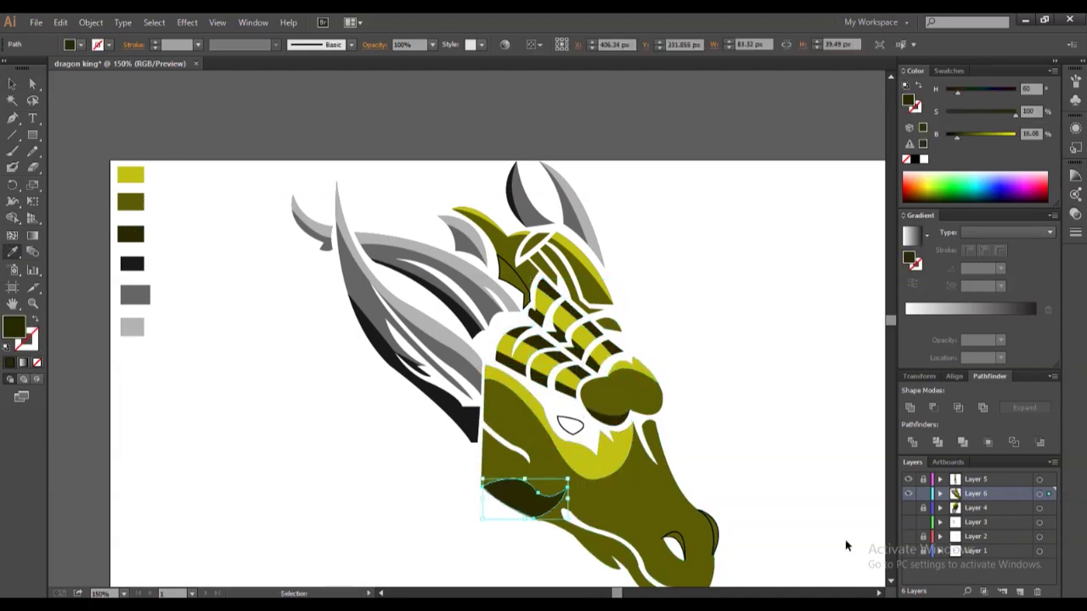
pyautogui.keyDown('ctrl'); pyautogui.click(675, 539); pyautogui.keyUp('ctrl')
pyautogui.keyDown('ctrl'); pyautogui.keyDown('shift'); pyautogui.click(505, 261); pyautogui.keyUp('shift'); pyautogui.keyUp('ctrl')
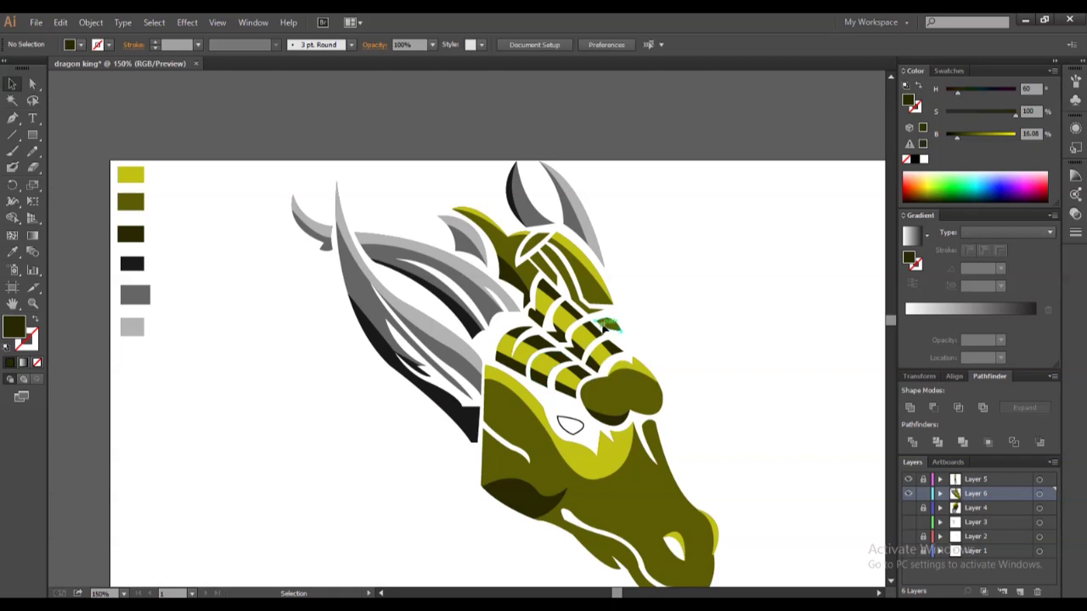
pyautogui.press('v')
pyautogui.click(544, 293)
pyautogui.press('i')
pyautogui.click(130, 234)
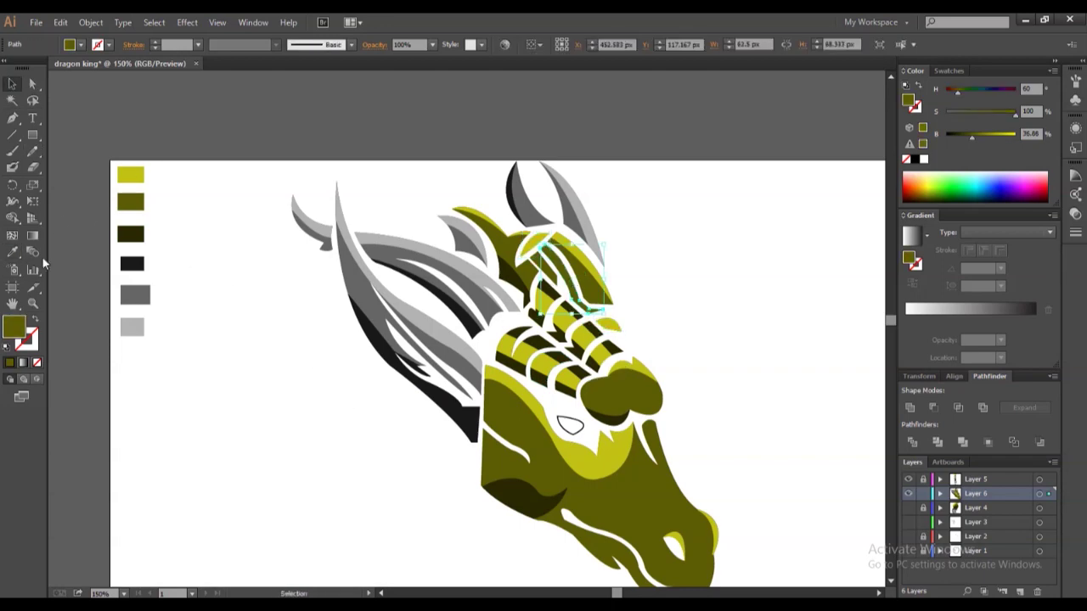
pyautogui.press('v')
pyautogui.click(295, 421)
pyautogui.click(217, 578)
pyautogui.click(1048, 222)
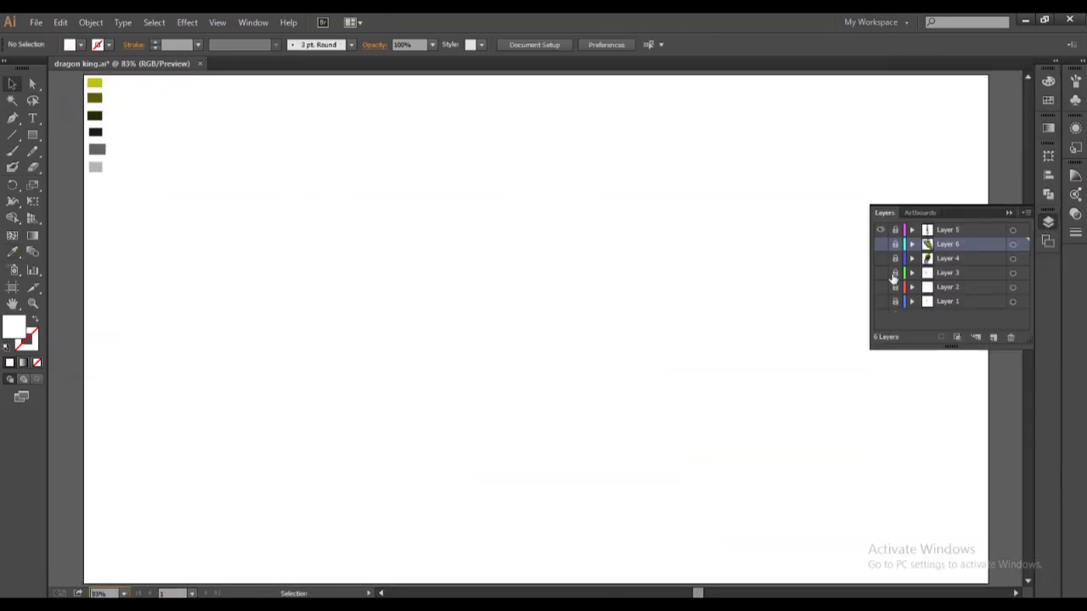
# Add a tracing layer over the green wing sketch and start a black-stroked Pen path along the wing edge.
pyautogui.click(881, 286)
pyautogui.click(996, 338)
pyautogui.hotkey('ctrl', '=')
pyautogui.hotkey('ctrl', '=')
pyautogui.hotkey('ctrl', '=')
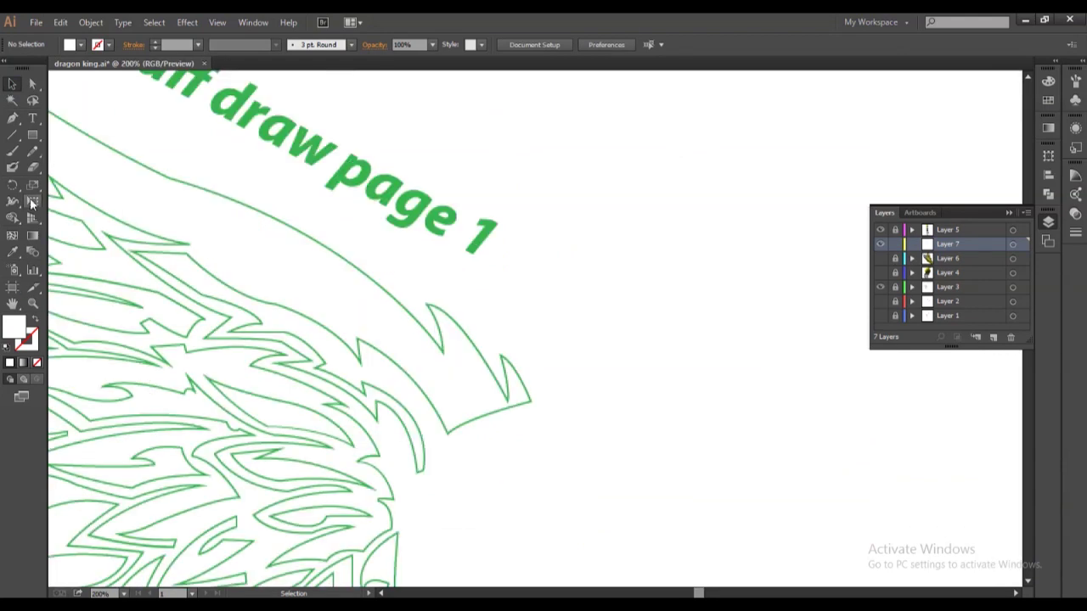
pyautogui.press('p')
pyautogui.click(447, 432)
pyautogui.click(528, 402)
pyautogui.doubleClick(27, 340)
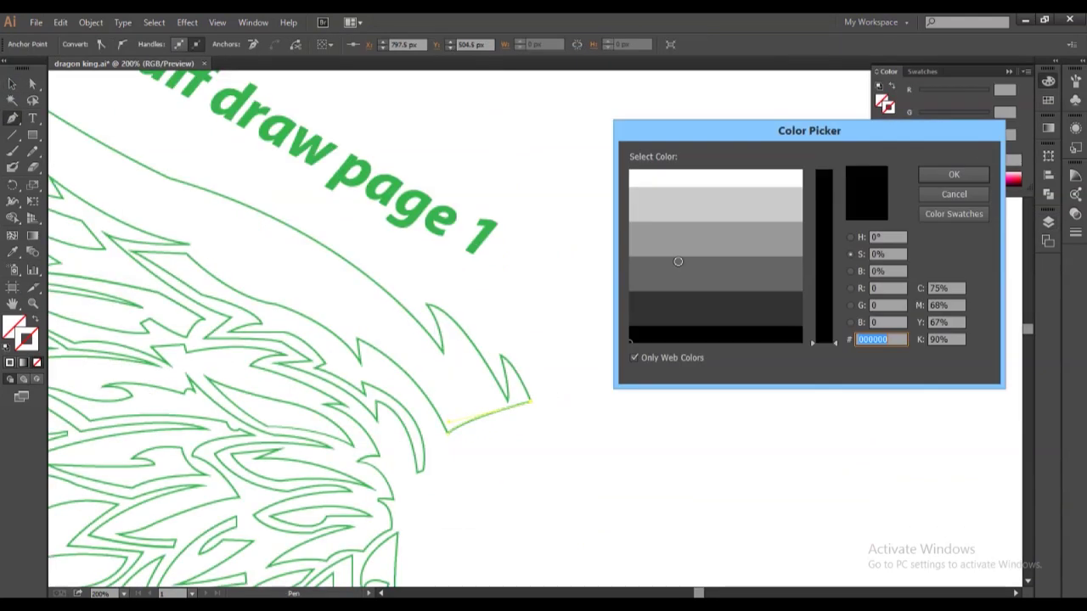
pyautogui.click(949, 175)
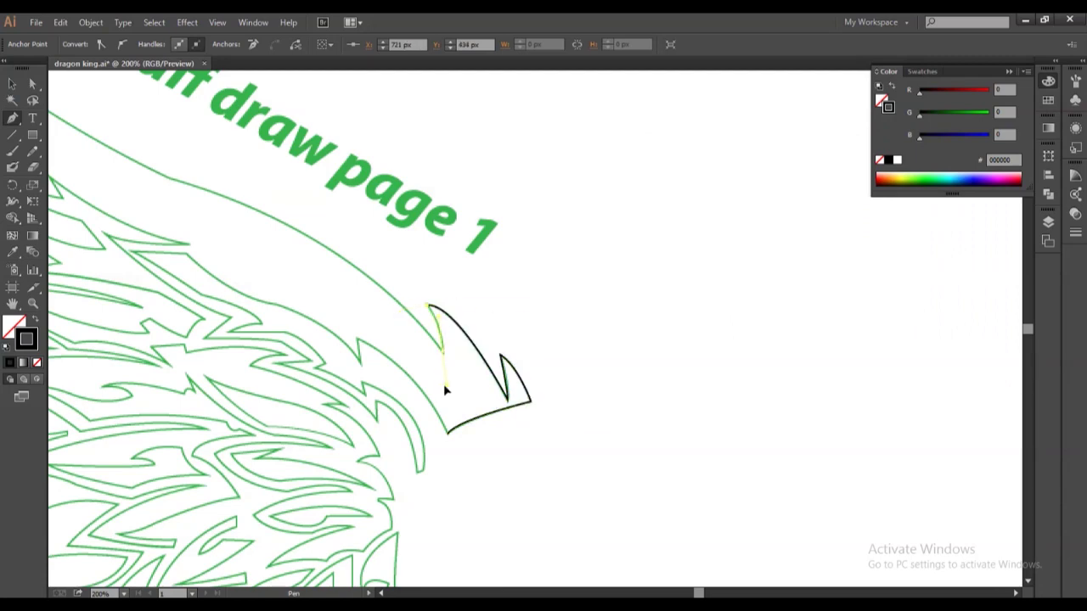
# Trace the wing's upper outline with a curved anchor and curve it along the long edge.
pyautogui.moveTo(109, 175); pyautogui.dragTo(538, 138)
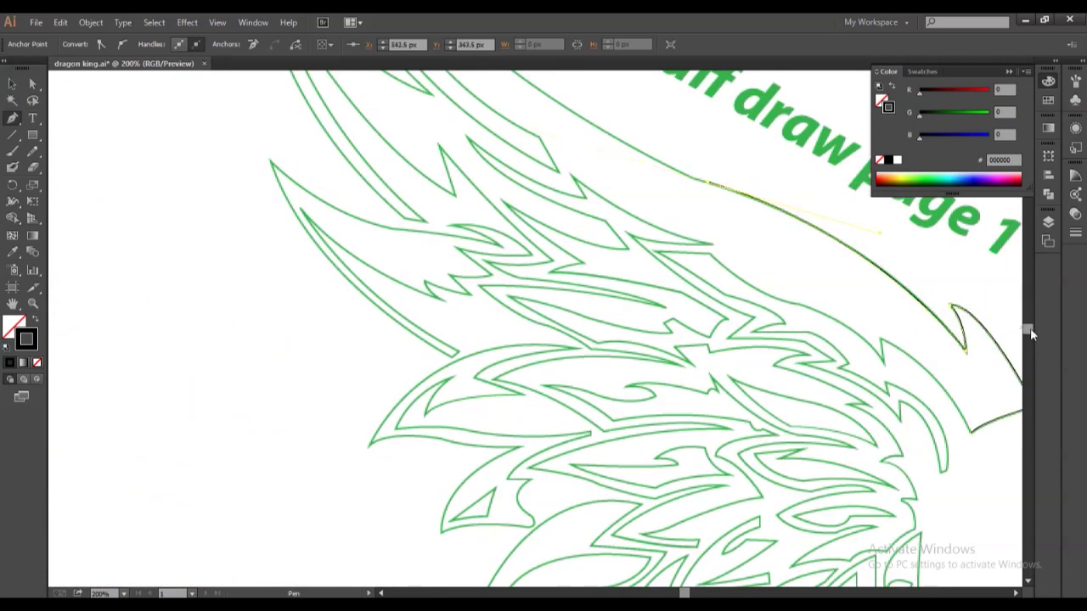
pyautogui.moveTo(1028, 329); pyautogui.dragTo(1028, 323)
pyautogui.click(123, 592)
pyautogui.moveTo(463, 250); pyautogui.dragTo(440, 175)
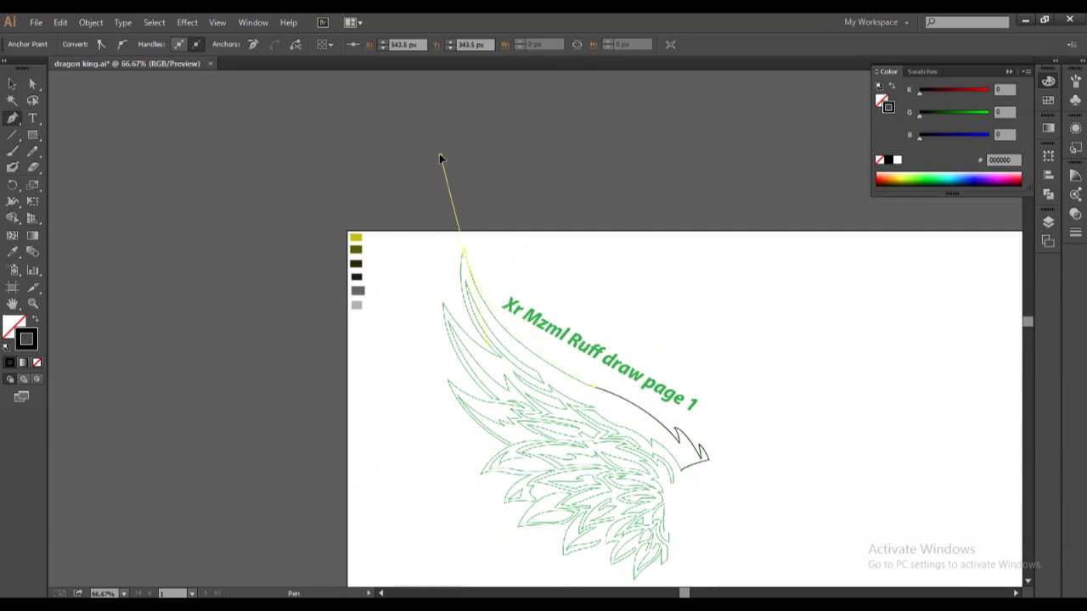
pyautogui.press('a')
pyautogui.hotkey('ctrl', '+')
pyautogui.hotkey('ctrl', '+')
pyautogui.hotkey('ctrl', '+')
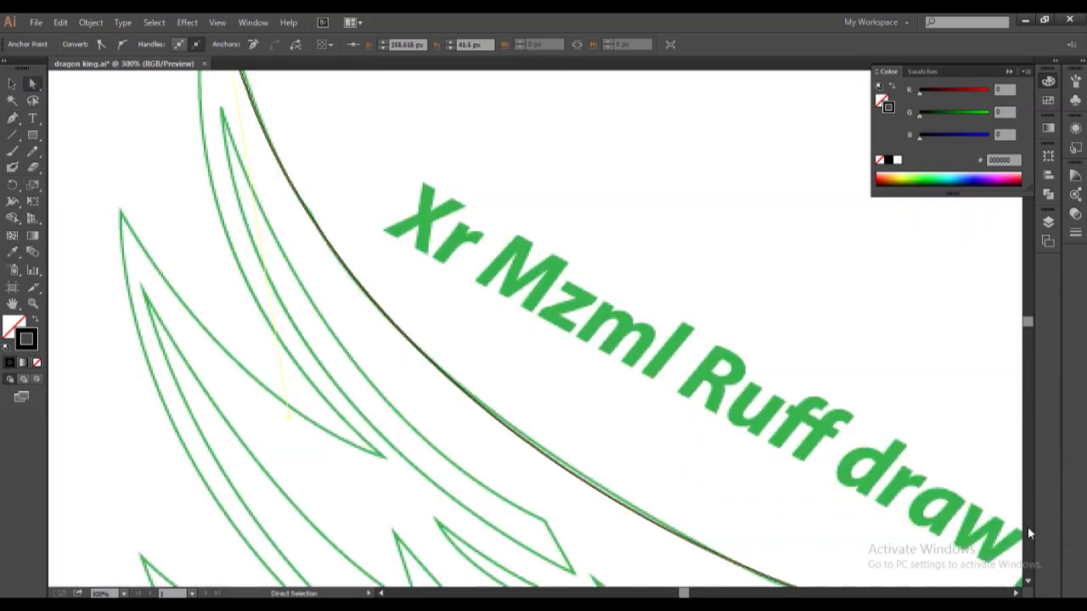
pyautogui.scroll(-3, 641, 270)
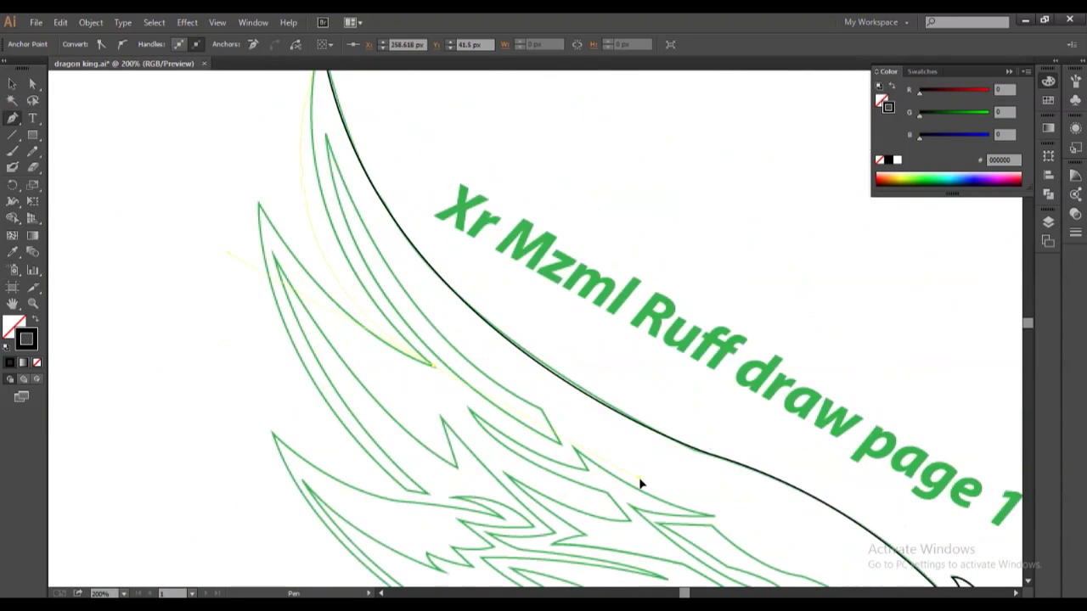
pyautogui.scroll(6, 253, 348)
pyautogui.scroll(-6, 253, 356)
pyautogui.moveTo(433, 397); pyautogui.dragTo(395, 535)
pyautogui.scroll(-6, 394, 535)
pyautogui.scroll(4, 521, 558)
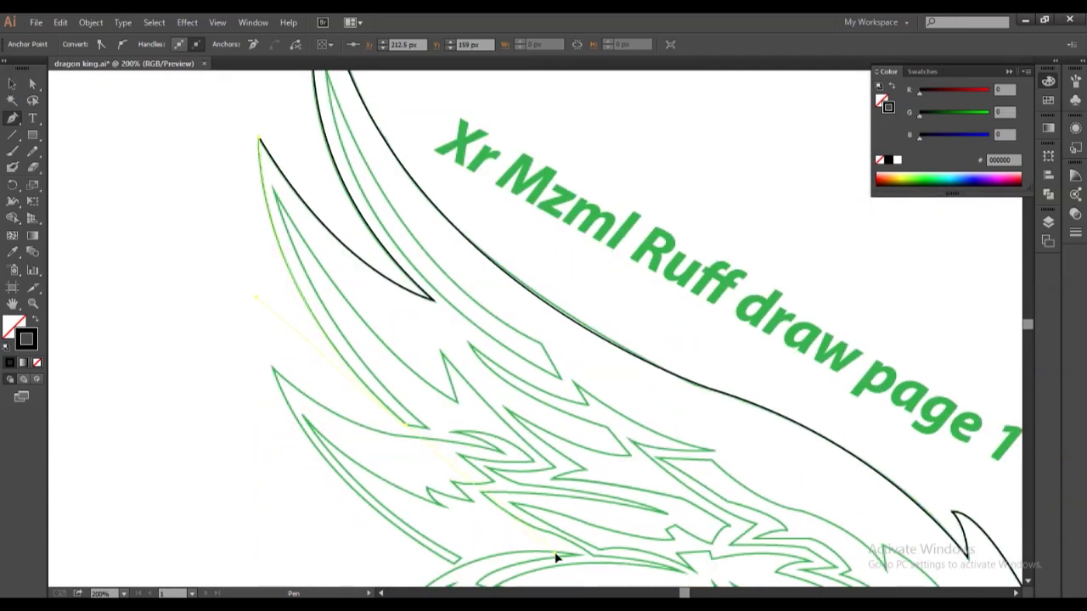
# Trace and close the first upper wing feather outline.
pyautogui.click(259, 137)
pyautogui.scroll(7, 272, 339)
pyautogui.scroll(-9, 218, 366)
pyautogui.scroll(5, 229, 459)
pyautogui.scroll(-7, 251, 551)
pyautogui.scroll(7, 204, 102)
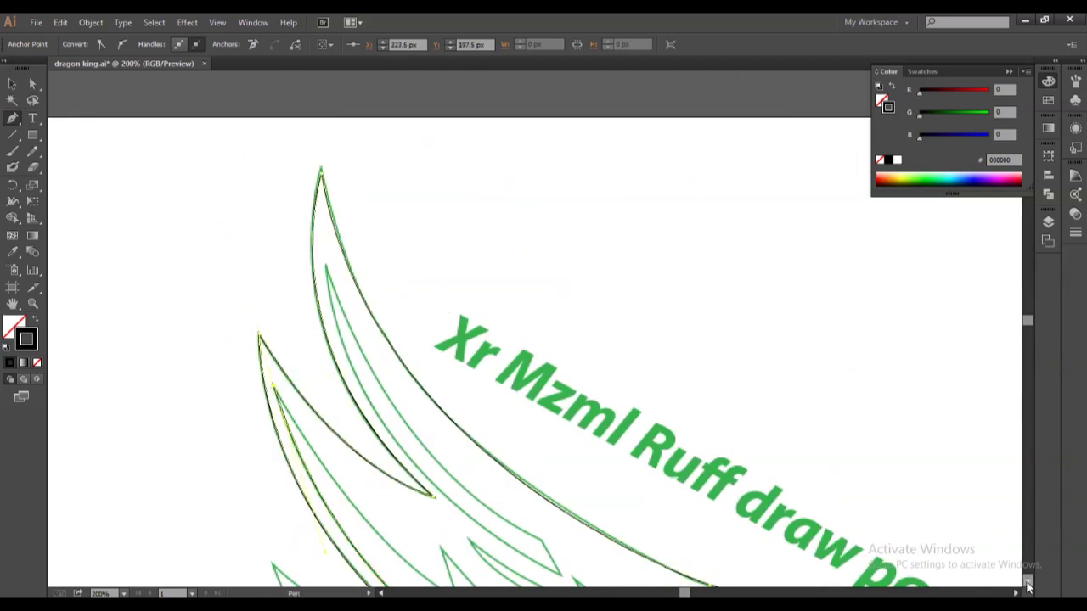
pyautogui.scroll(-4, 469, 471)
pyautogui.click(552, 531)
pyautogui.click(489, 535)
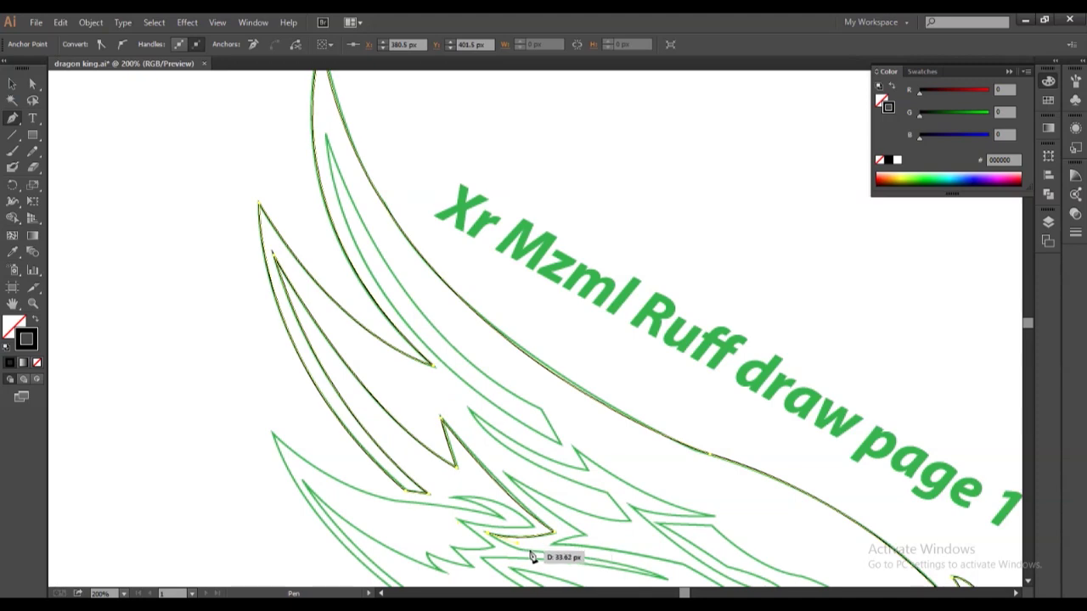
pyautogui.scroll(-6, 704, 544)
pyautogui.click(667, 348)
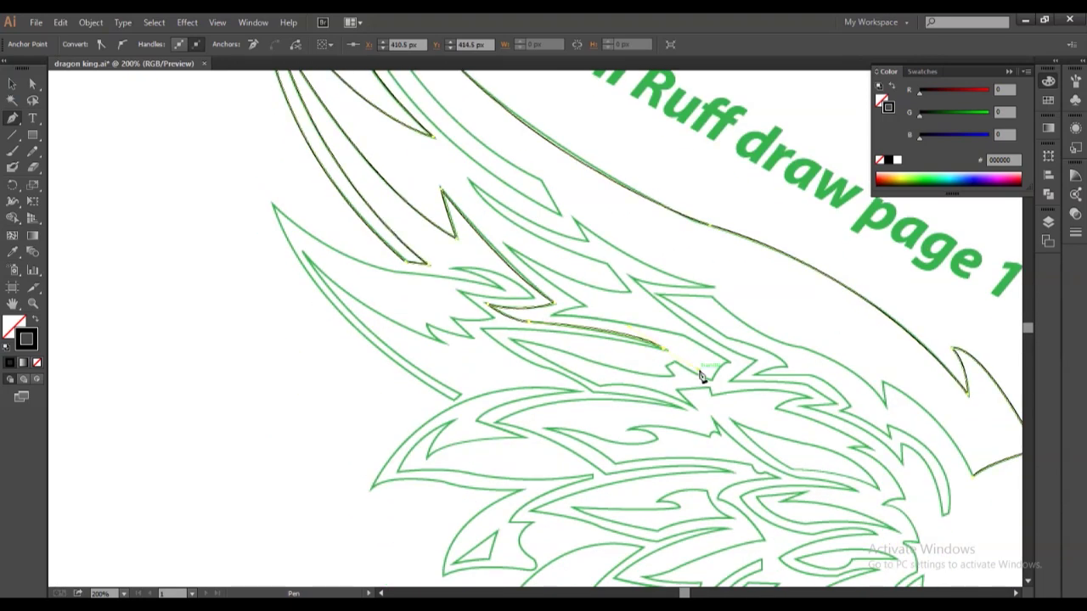
pyautogui.click(484, 331)
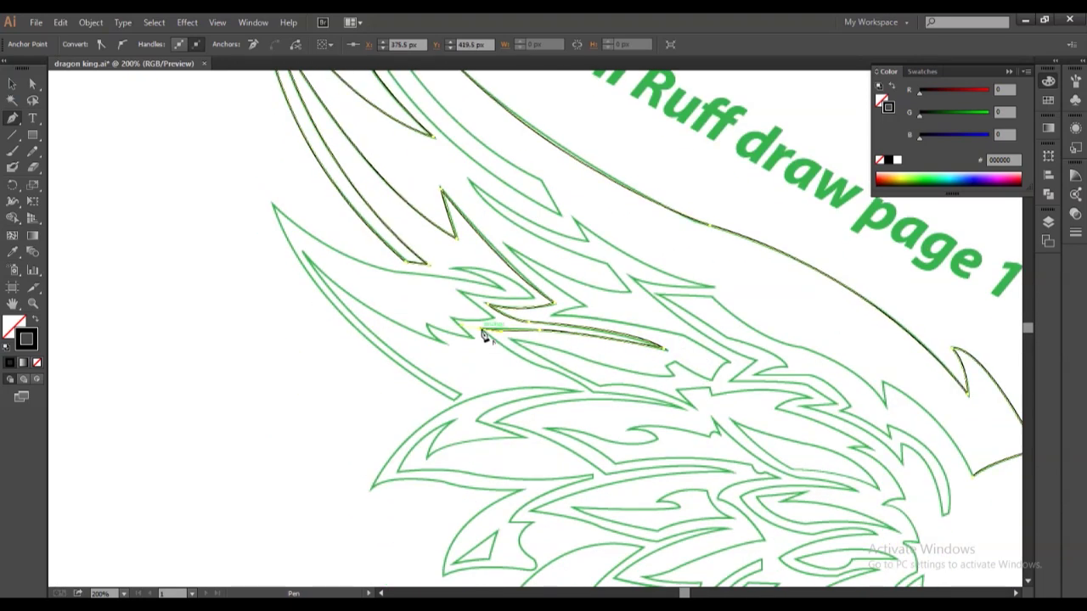
# Trace the next feathers down to their pointed tips.
pyautogui.click(597, 397)
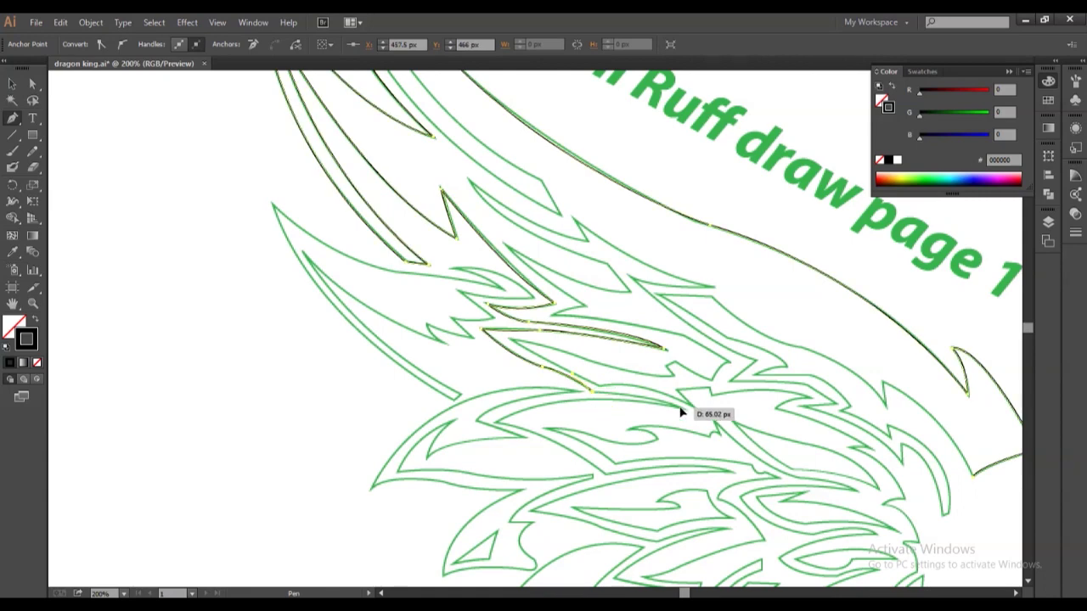
pyautogui.click(497, 423)
pyautogui.click(605, 473)
pyautogui.click(730, 469)
pyautogui.click(530, 511)
pyautogui.click(599, 526)
pyautogui.click(658, 544)
pyautogui.click(730, 528)
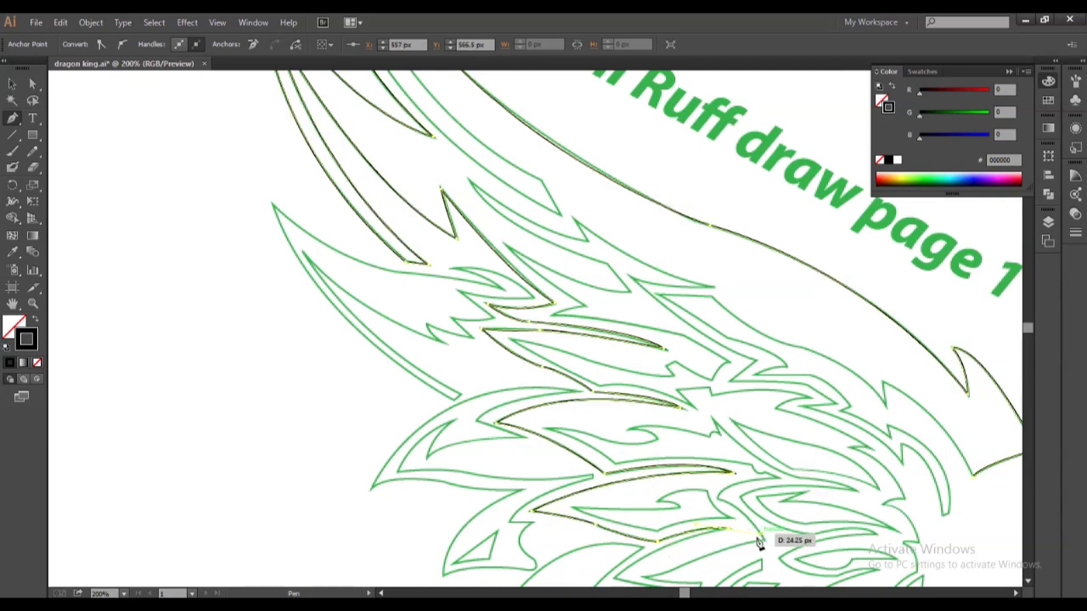
pyautogui.scroll(-3, 747, 535)
# Outline the lower feather out to its tip and curve back along its upper edge.
pyautogui.click(616, 416)
pyautogui.click(700, 424)
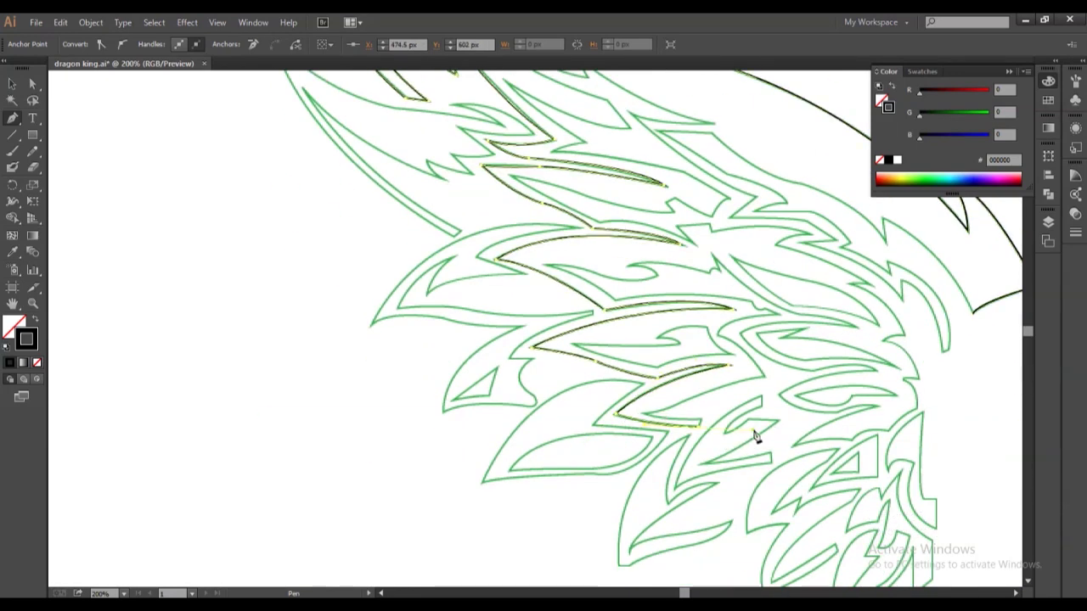
pyautogui.click(766, 378)
pyautogui.click(719, 338)
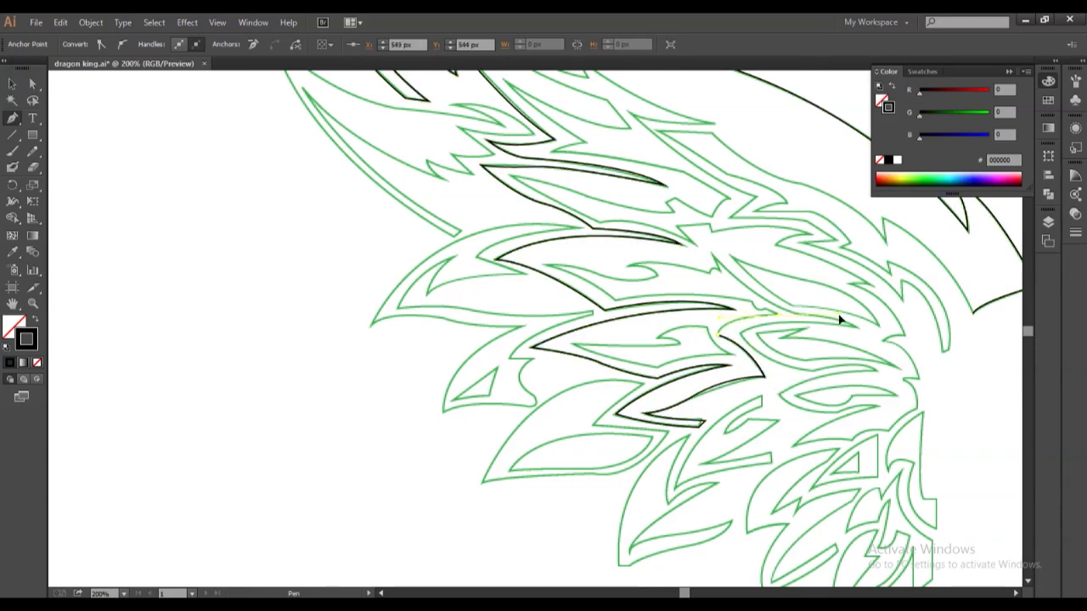
pyautogui.moveTo(759, 308); pyautogui.dragTo(750, 295)
pyautogui.click(618, 300)
pyautogui.moveTo(616, 285); pyautogui.dragTo(744, 268)
# Trace the long wing feather and the wing's right side up toward the upper feathers.
pyautogui.moveTo(815, 326); pyautogui.dragTo(749, 338)
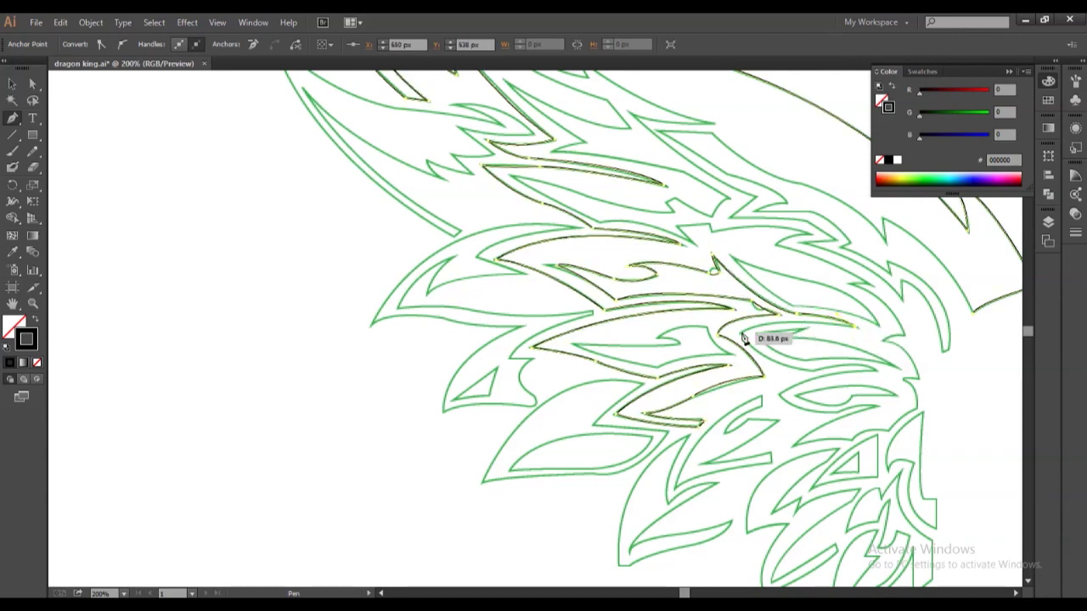
pyautogui.moveTo(875, 371); pyautogui.dragTo(879, 375)
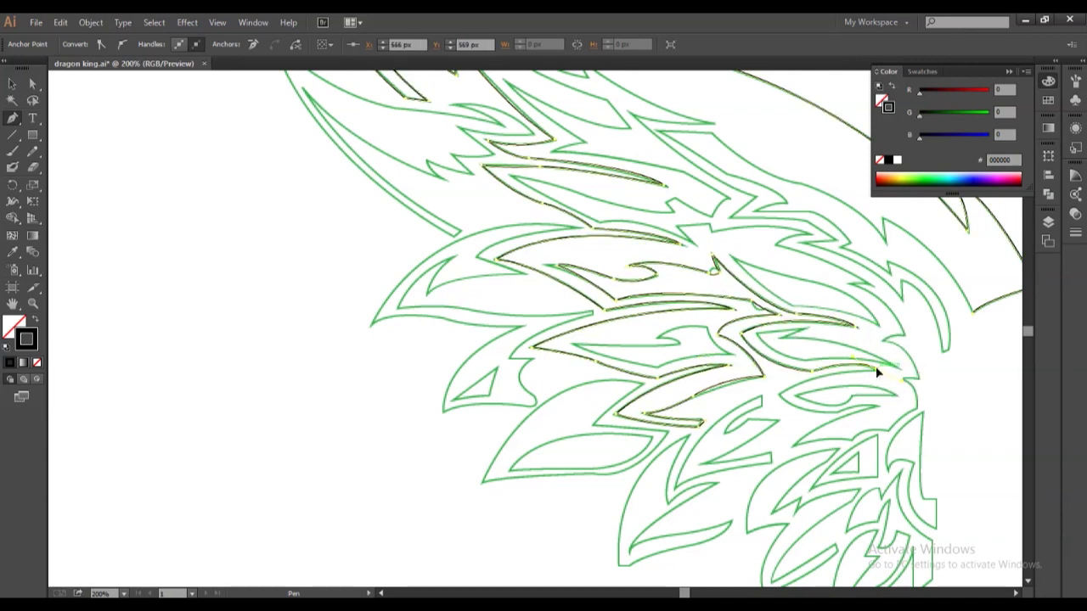
pyautogui.moveTo(832, 411); pyautogui.dragTo(839, 417)
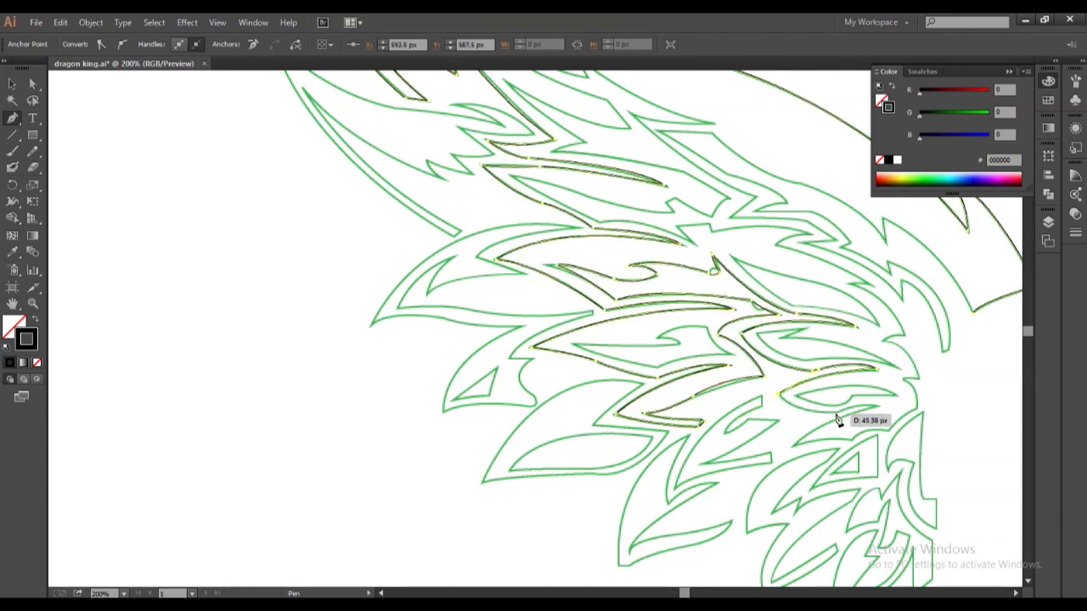
pyautogui.click(796, 446)
pyautogui.click(895, 429)
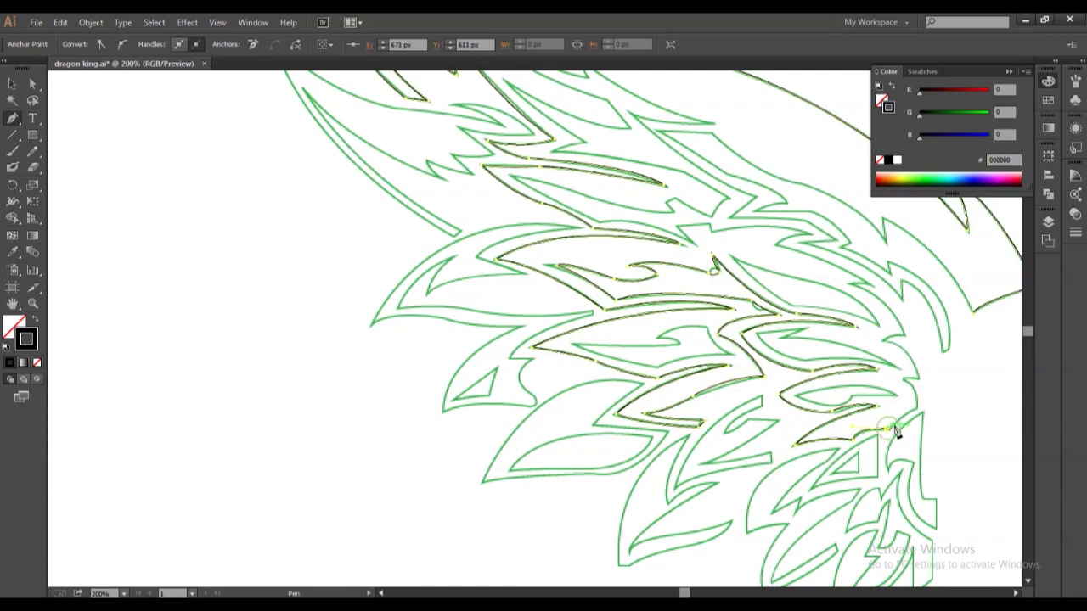
pyautogui.click(905, 340)
pyautogui.click(870, 284)
pyautogui.click(774, 247)
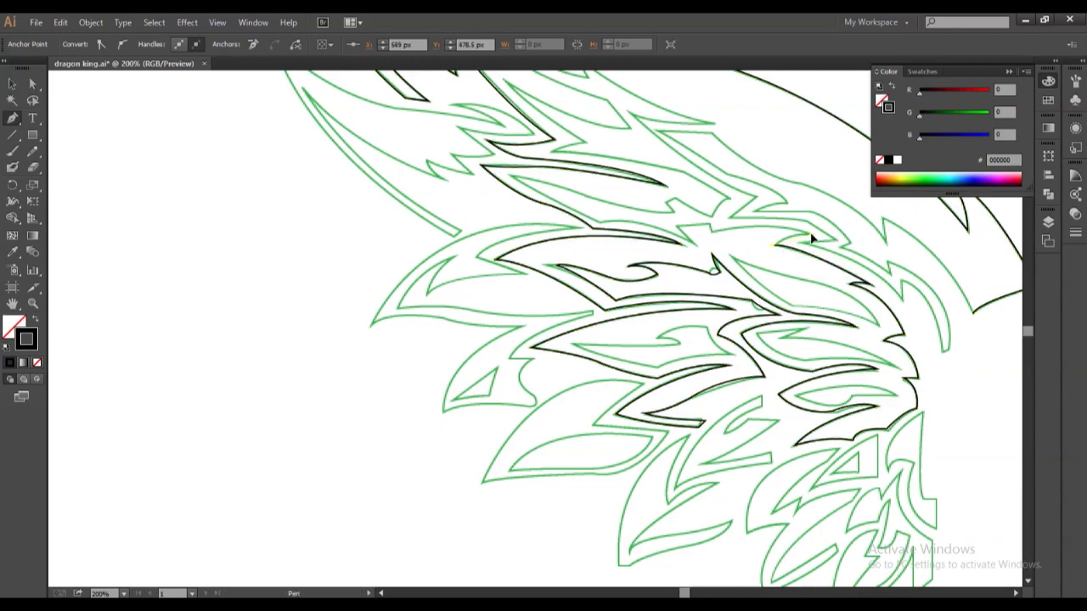
# Start a new curved outline along the upper feather edge.
pyautogui.moveTo(709, 228); pyautogui.dragTo(712, 231)
pyautogui.moveTo(597, 223); pyautogui.dragTo(509, 175)
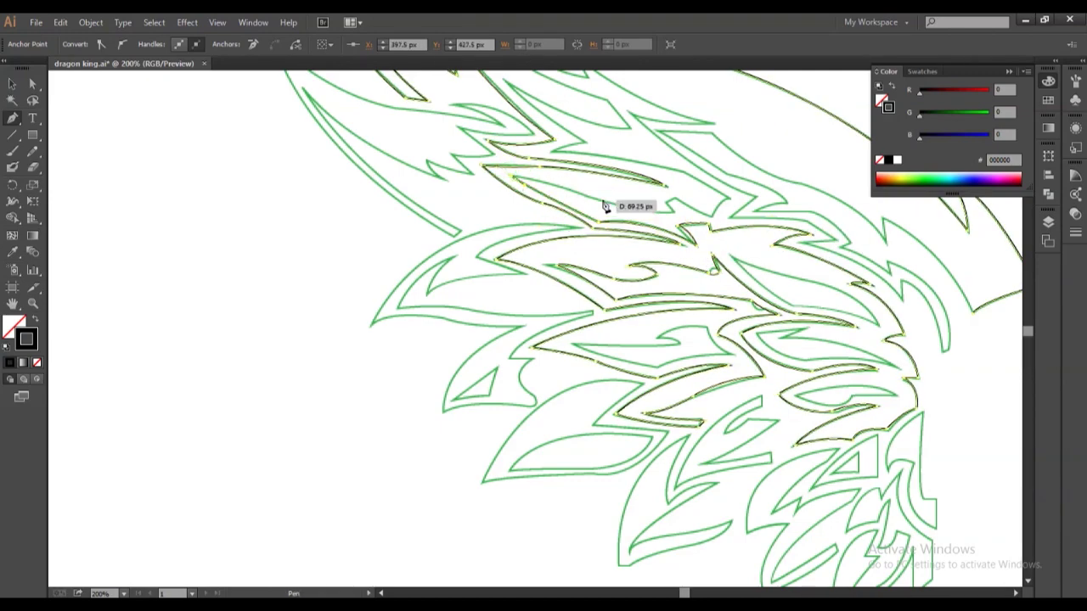
pyautogui.moveTo(663, 207); pyautogui.dragTo(669, 210)
pyautogui.moveTo(732, 227); pyautogui.dragTo(641, 163)
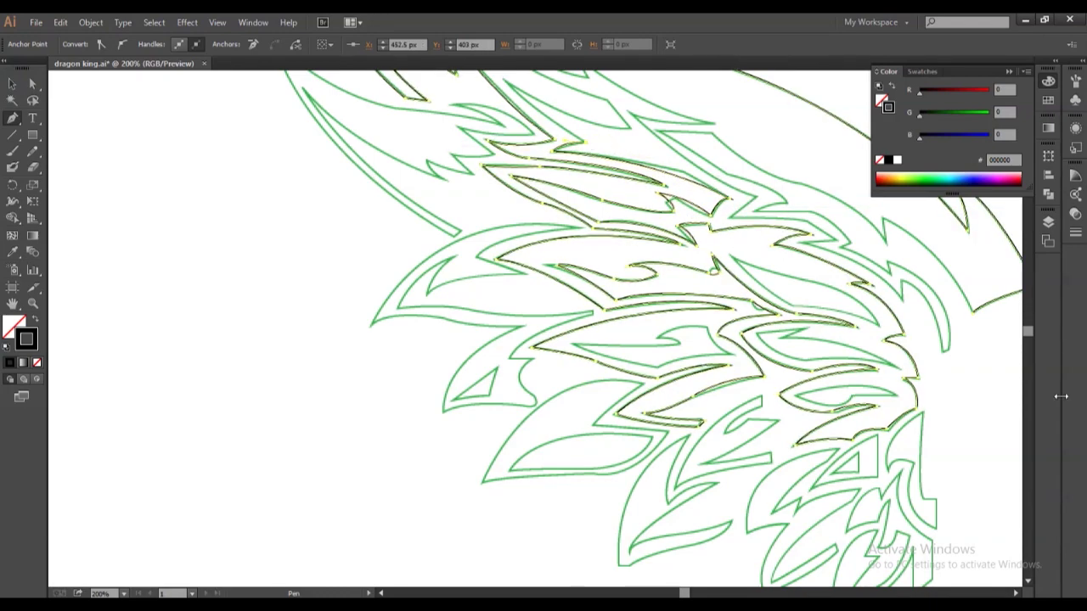
pyautogui.scroll(5, 510, 284)
# Trace the upper wing feathers and the long edge toward the spiked wing tip.
pyautogui.click(633, 321)
pyautogui.click(473, 211)
pyautogui.moveTo(635, 272); pyautogui.dragTo(726, 306)
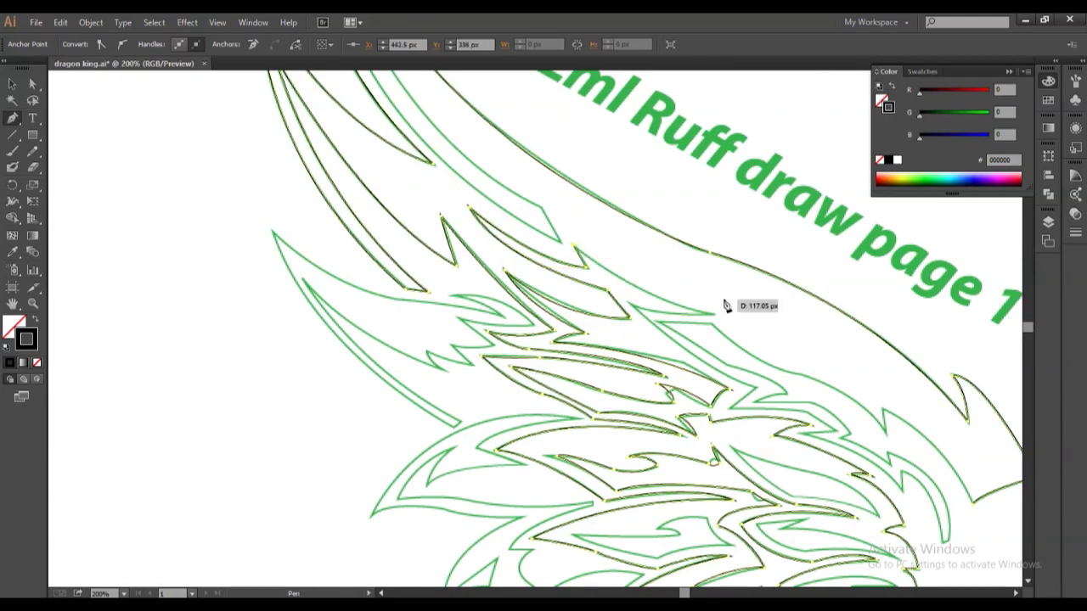
pyautogui.click(713, 314)
pyautogui.moveTo(727, 396); pyautogui.dragTo(735, 414)
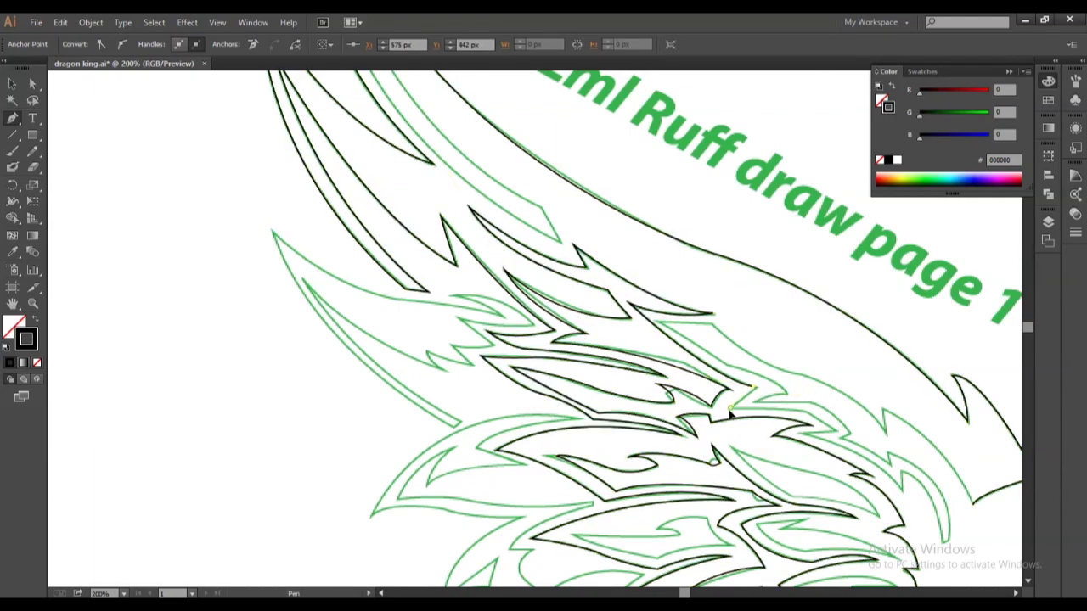
pyautogui.click(802, 433)
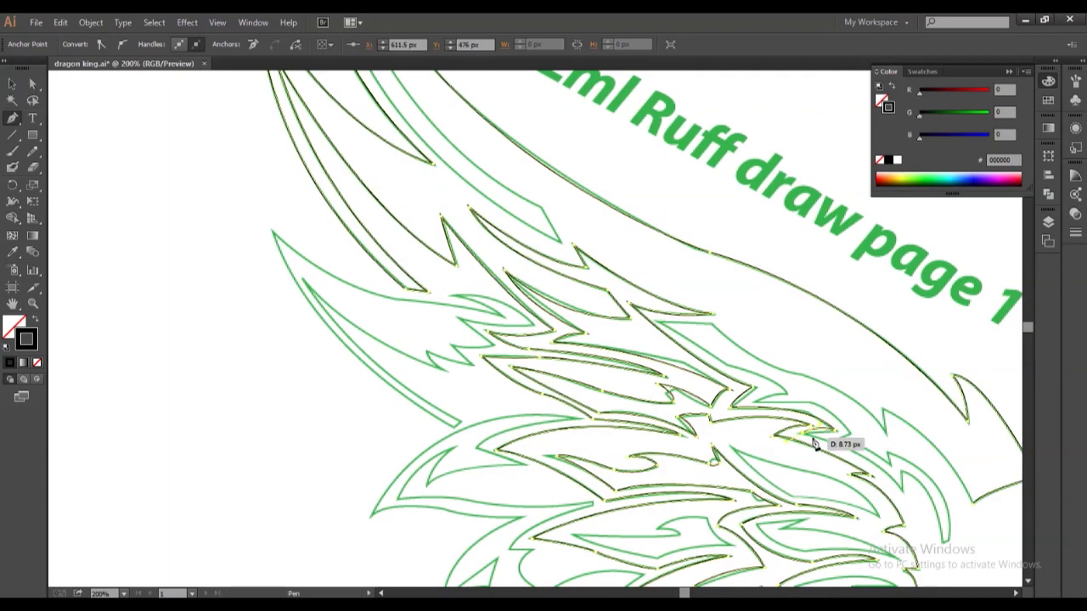
# Trace the spiked wing tip outline, curving it down to the tip.
pyautogui.moveTo(934, 537)
pyautogui.mouseDown()
pyautogui.moveTo(941, 544)
pyautogui.moveTo(694, 544)
pyautogui.moveTo(231, 450)
pyautogui.mouseUp()
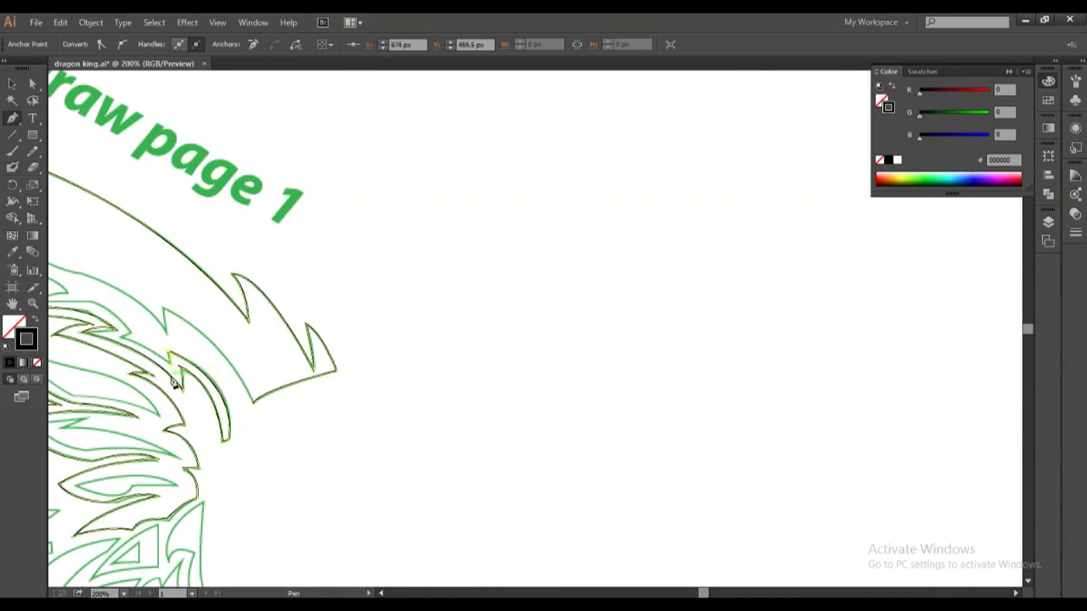
pyautogui.moveTo(110, 315)
pyautogui.mouseDown()
pyautogui.moveTo(494, 301)
pyautogui.moveTo(520, 291)
pyautogui.mouseUp()
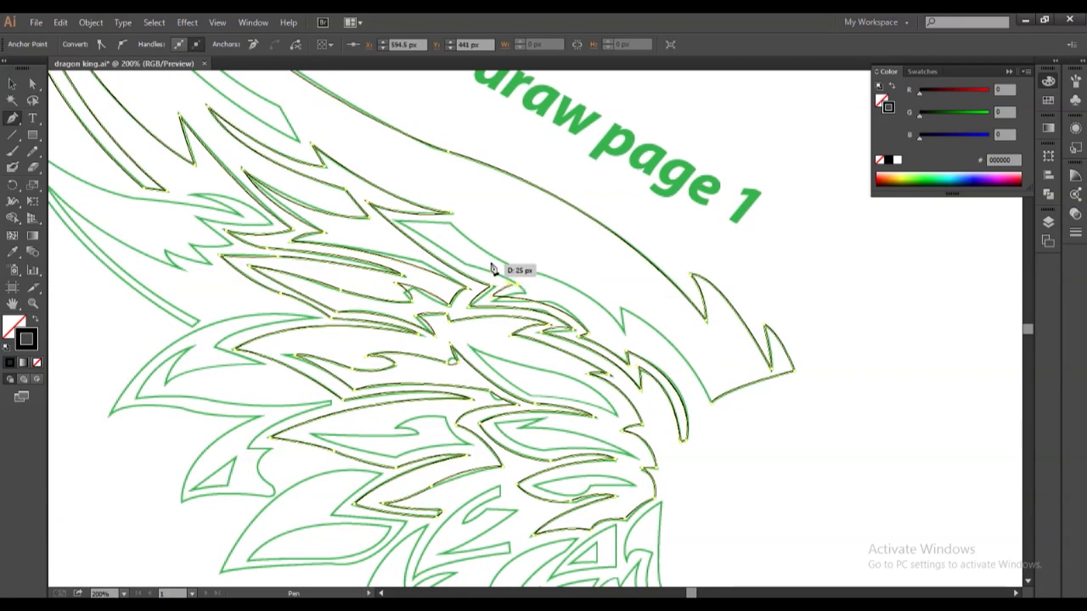
pyautogui.moveTo(450, 228); pyautogui.dragTo(451, 223)
pyautogui.moveTo(624, 327); pyautogui.dragTo(645, 371)
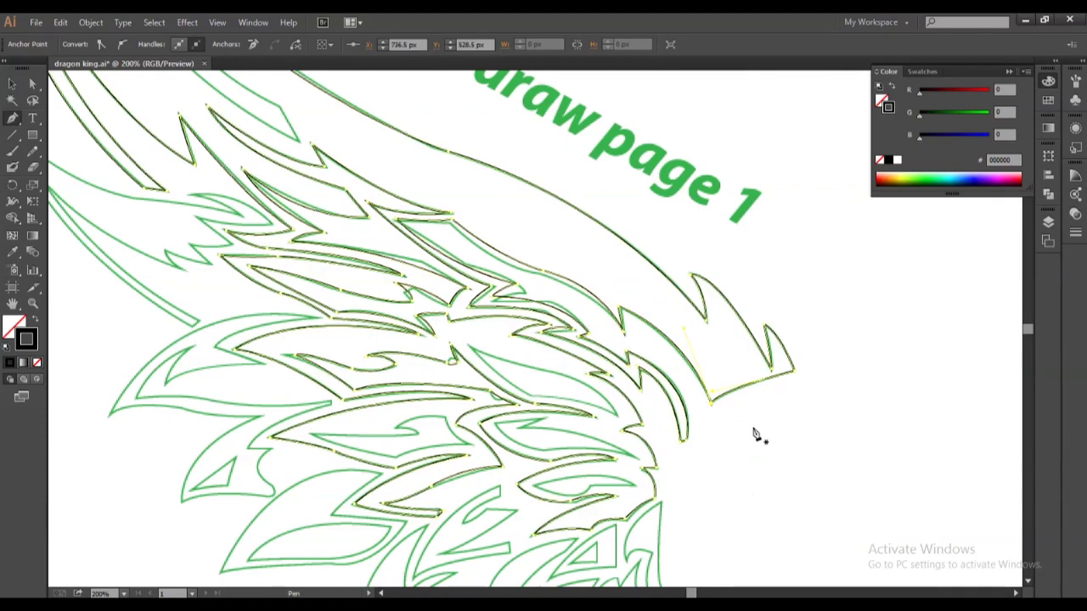
pyautogui.hscroll(-5, 687, 589)
pyautogui.scroll(5, 1027, 325)
# Trace the long outer wing curve up to the wing's top tip.
pyautogui.click(534, 463)
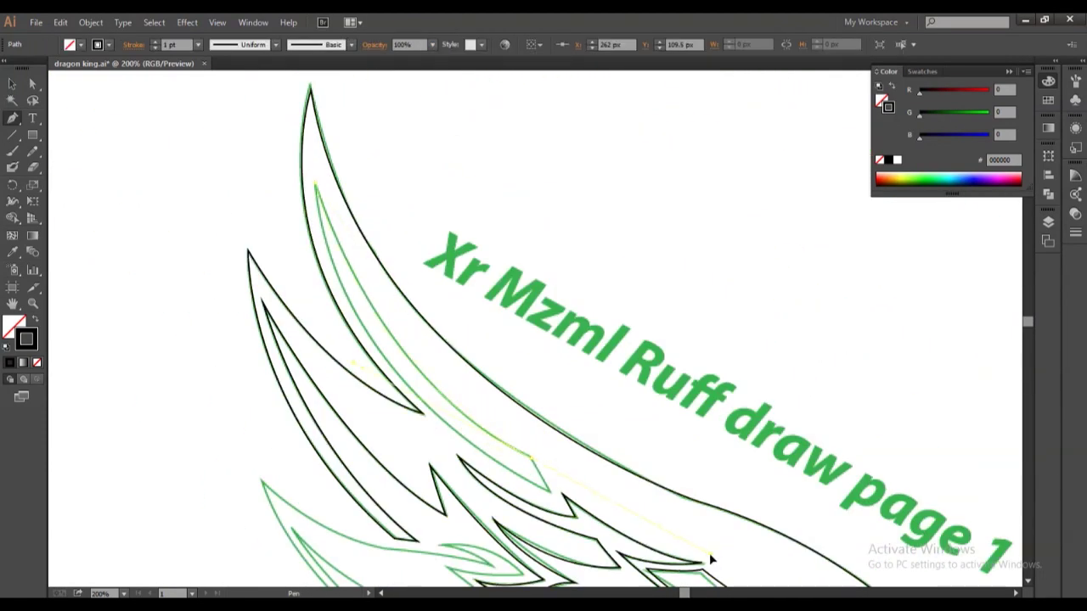
pyautogui.click(308, 116)
pyautogui.scroll(2, 356, 332)
pyautogui.scroll(-3, 331, 155)
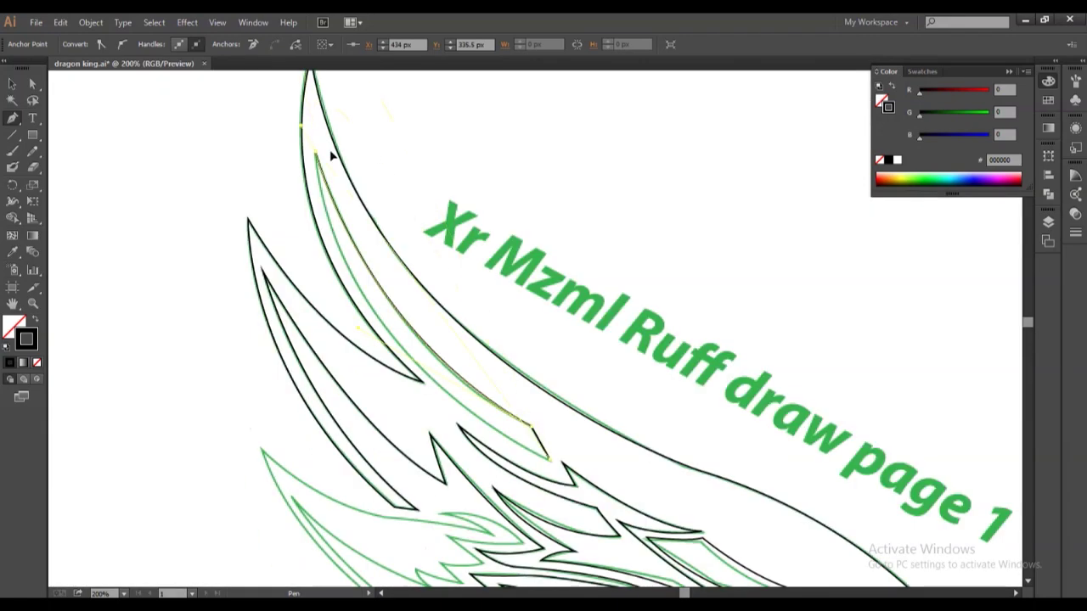
pyautogui.press('a')
pyautogui.scroll(2, 330, 285)
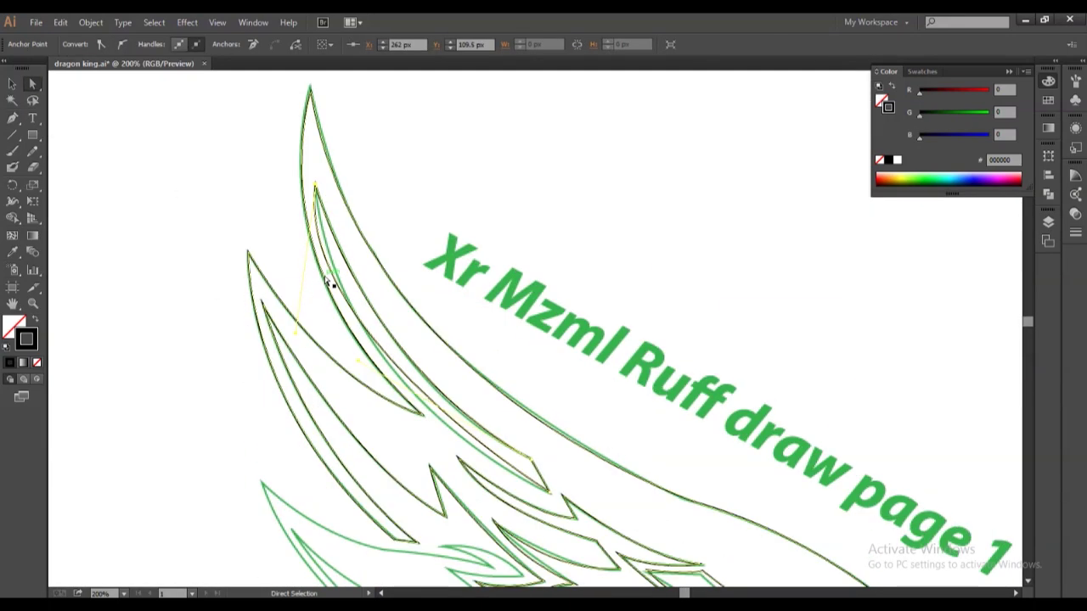
pyautogui.scroll(-5, 976, 510)
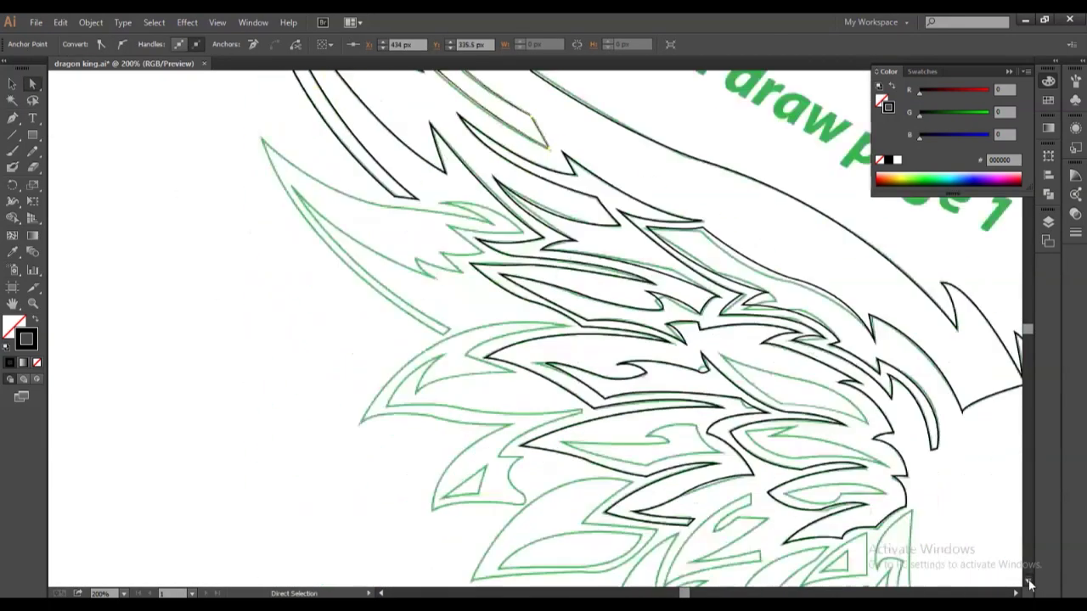
pyautogui.scroll(-1, 1029, 584)
pyautogui.press('p')
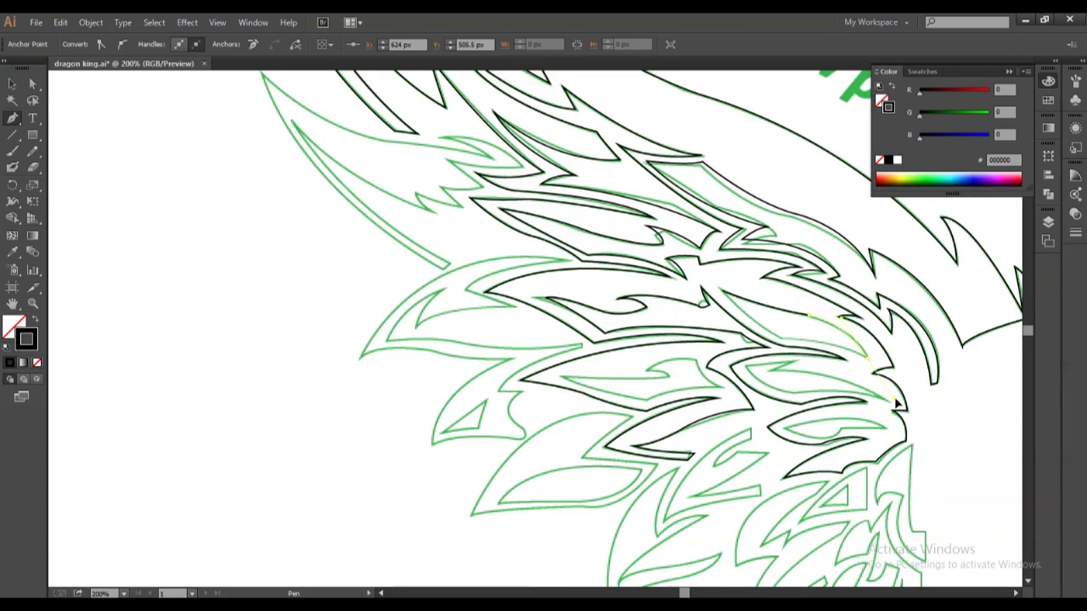
# Trace and close two inner feather slits in black.
pyautogui.click(822, 367)
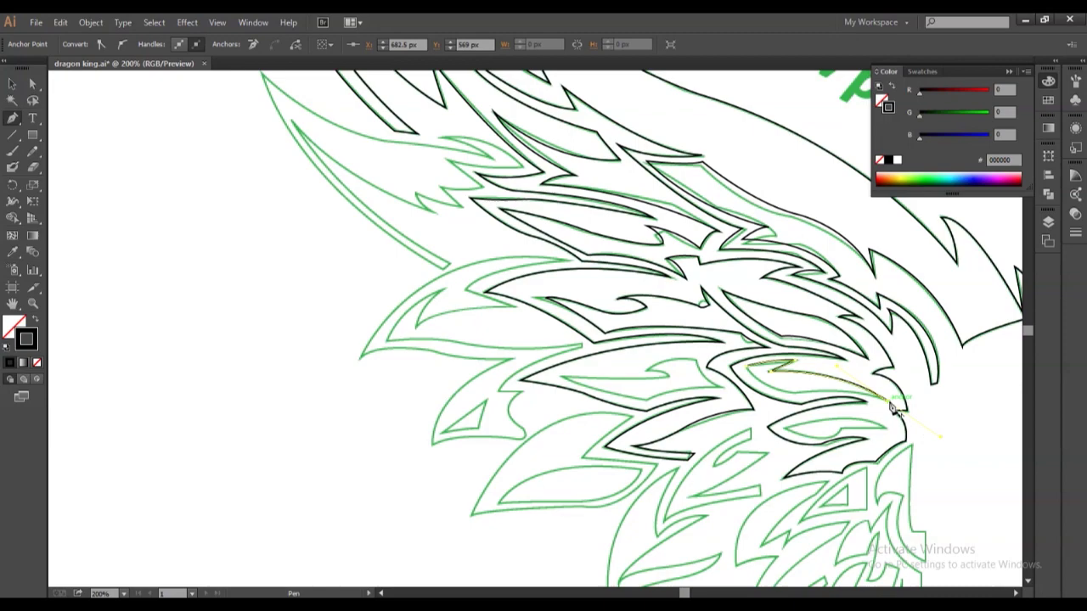
pyautogui.click(730, 341)
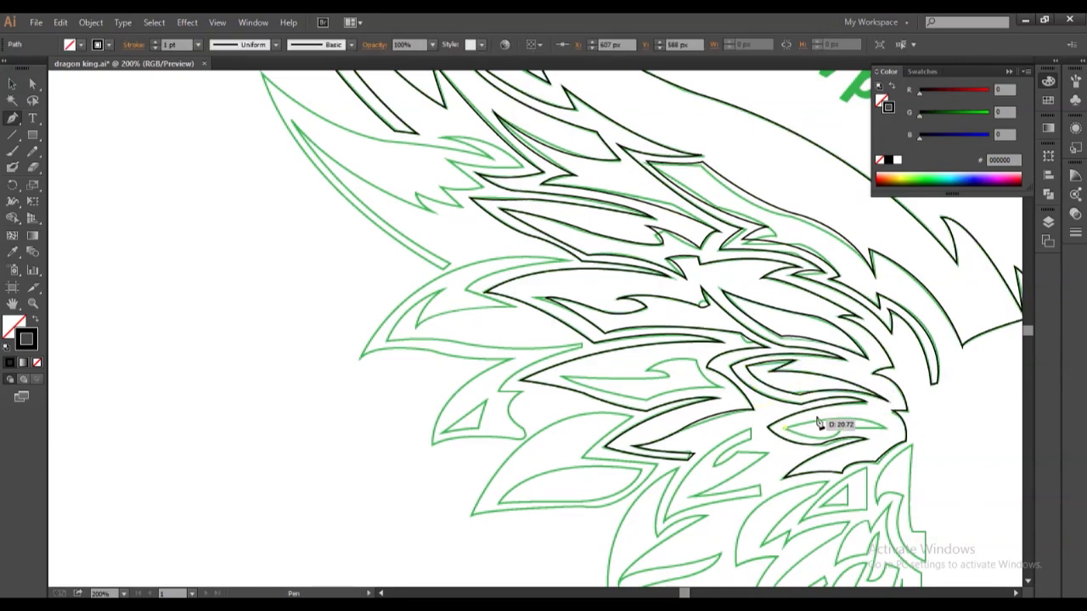
pyautogui.moveTo(894, 433); pyautogui.dragTo(916, 467)
pyautogui.click(842, 433)
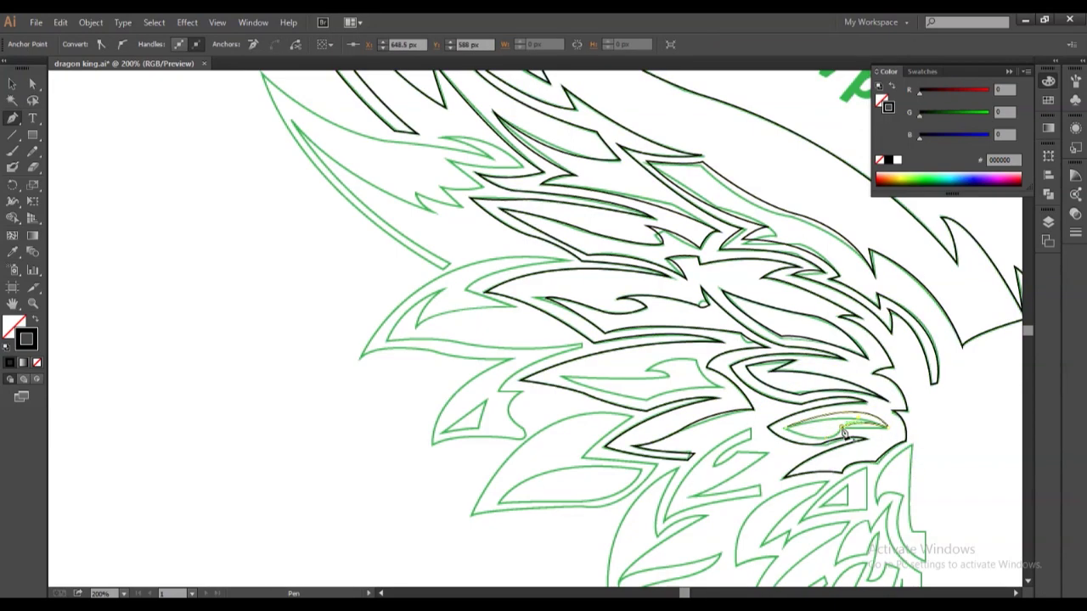
pyautogui.click(565, 382)
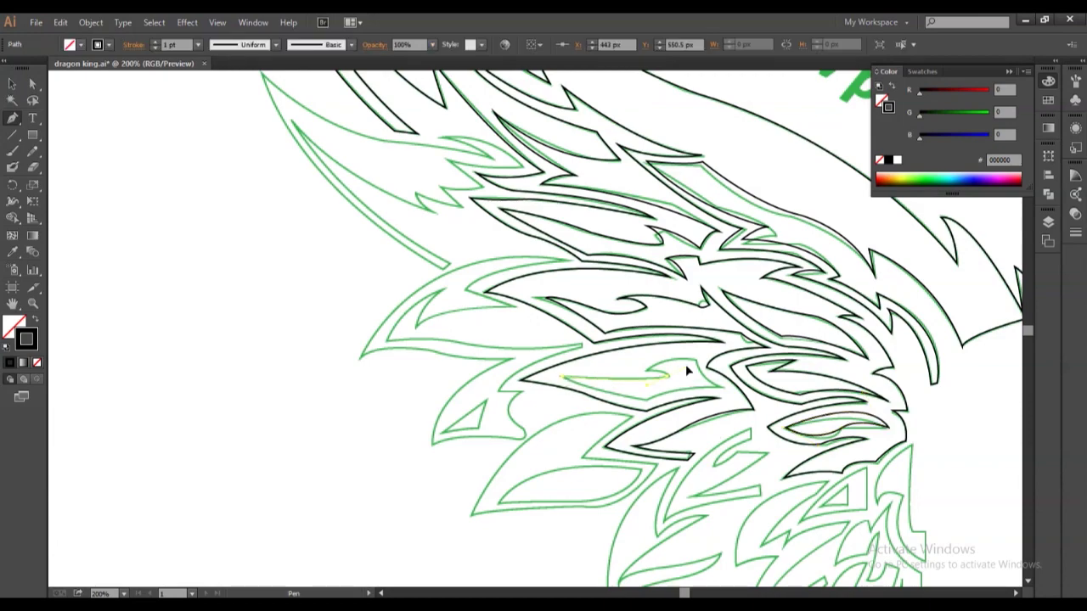
pyautogui.click(696, 367)
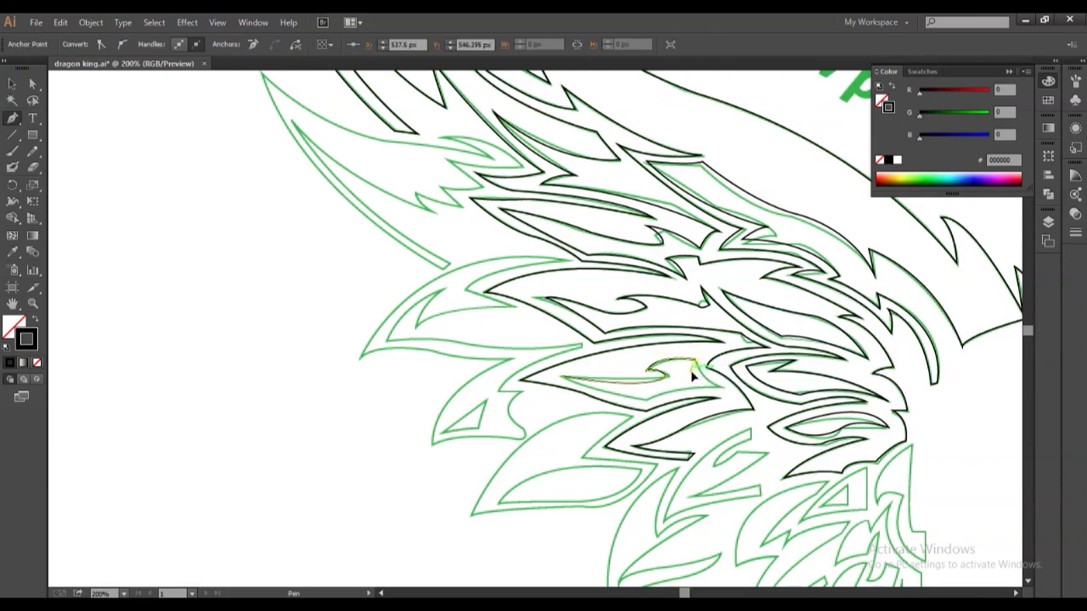
pyautogui.click(732, 405)
pyautogui.click(562, 379)
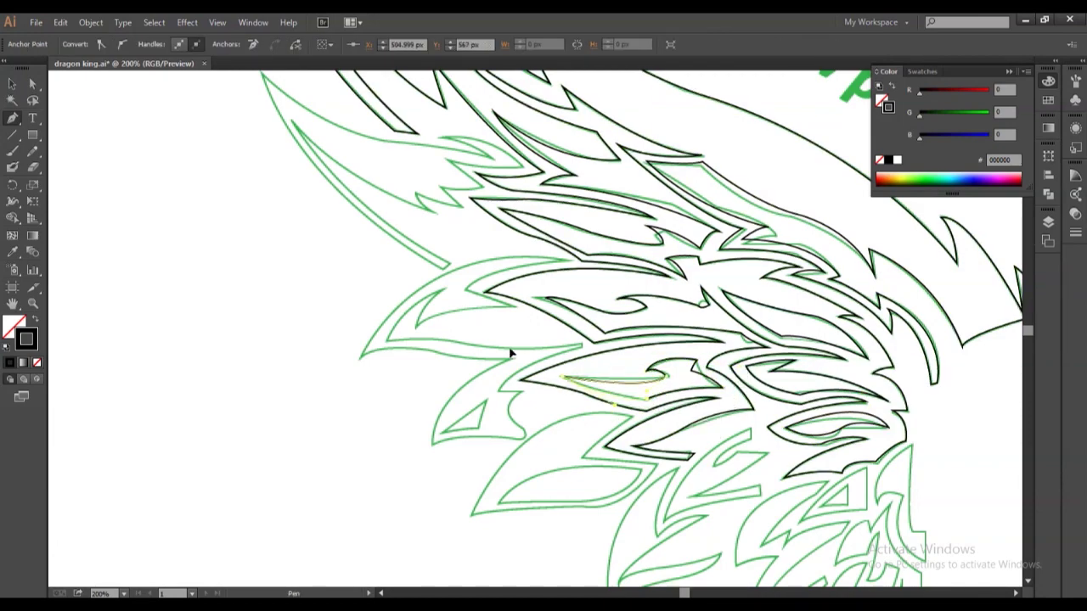
# Merge the traced wing outline regions into one shape with Shape Builder.
pyautogui.press('v')
pyautogui.scroll(5, 538, 356)
pyautogui.hotkey('shift', 'm')
pyautogui.scroll(-3, 891, 545)
pyautogui.click(891, 545)
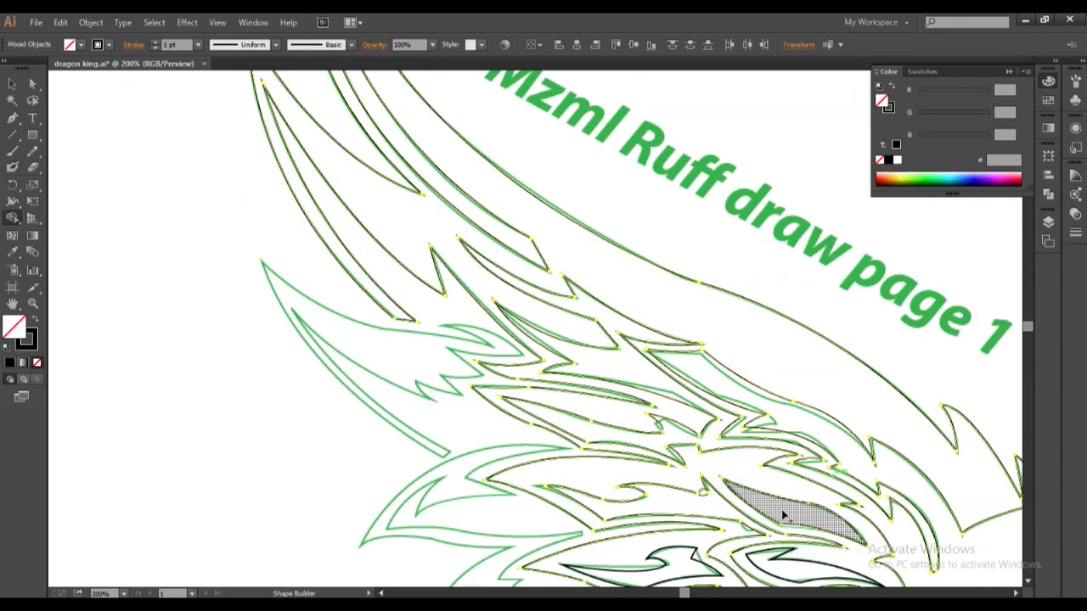
pyautogui.click(815, 576)
pyautogui.hotkey('shift', 'm')
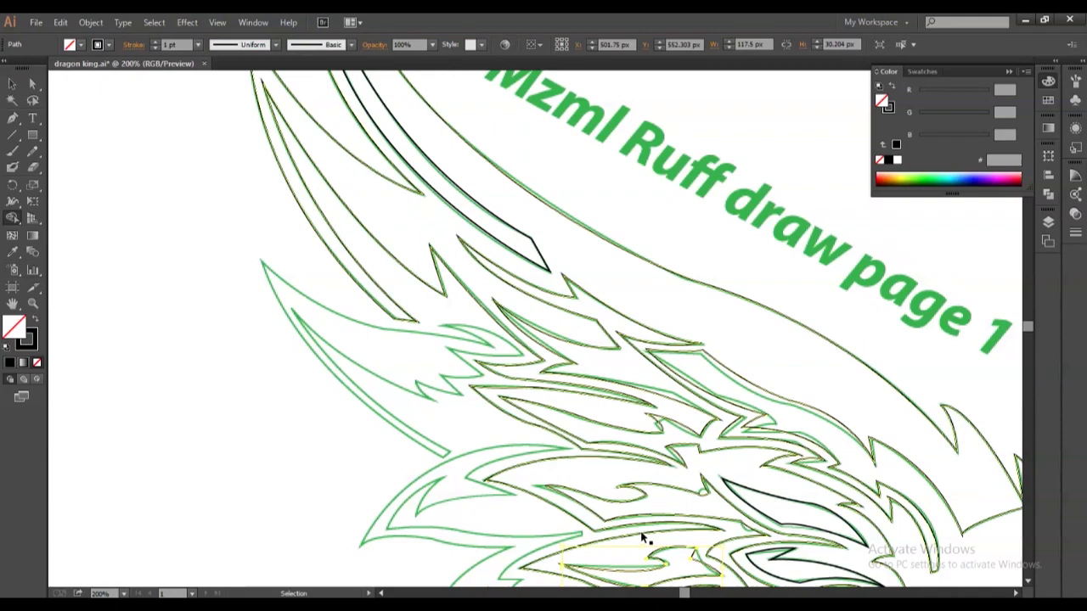
pyautogui.scroll(-5, 1015, 553)
pyautogui.hscroll(5, 1015, 593)
pyautogui.scroll(-2, 1015, 592)
# Trace the lower-left leaf shape from the wing tip around its two points.
pyautogui.click(163, 283)
pyautogui.click(315, 285)
pyautogui.moveTo(236, 369); pyautogui.dragTo(233, 439)
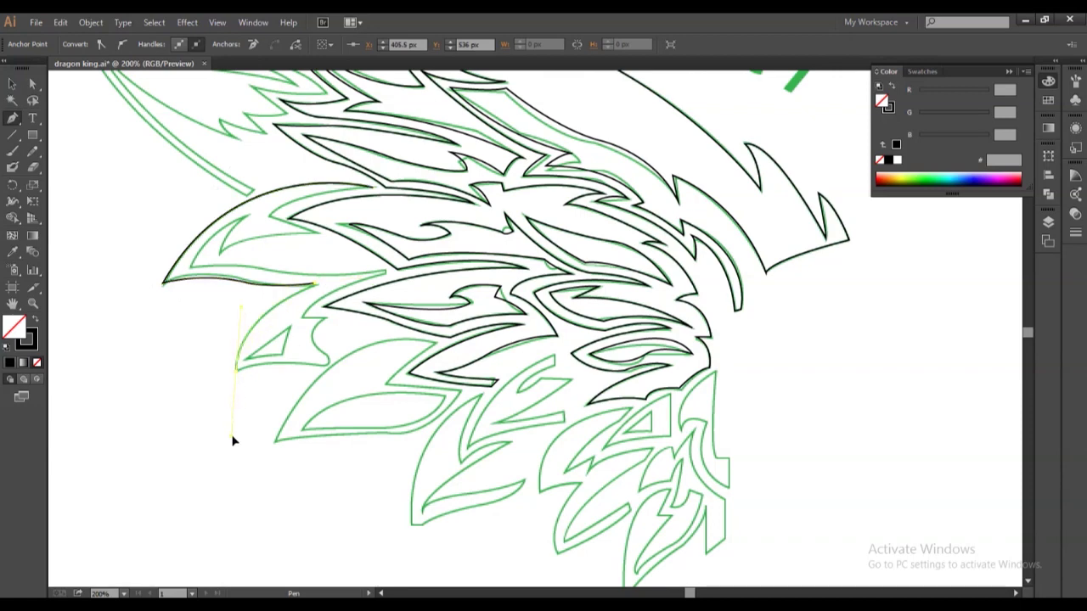
pyautogui.click(338, 354)
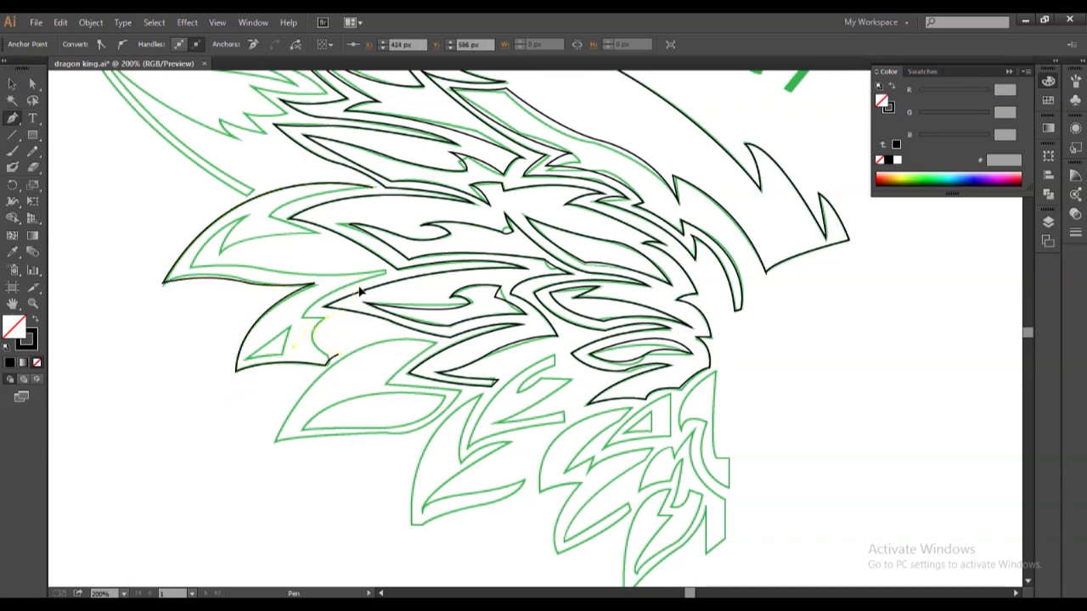
pyautogui.click(307, 314)
pyautogui.moveTo(413, 268); pyautogui.dragTo(275, 277)
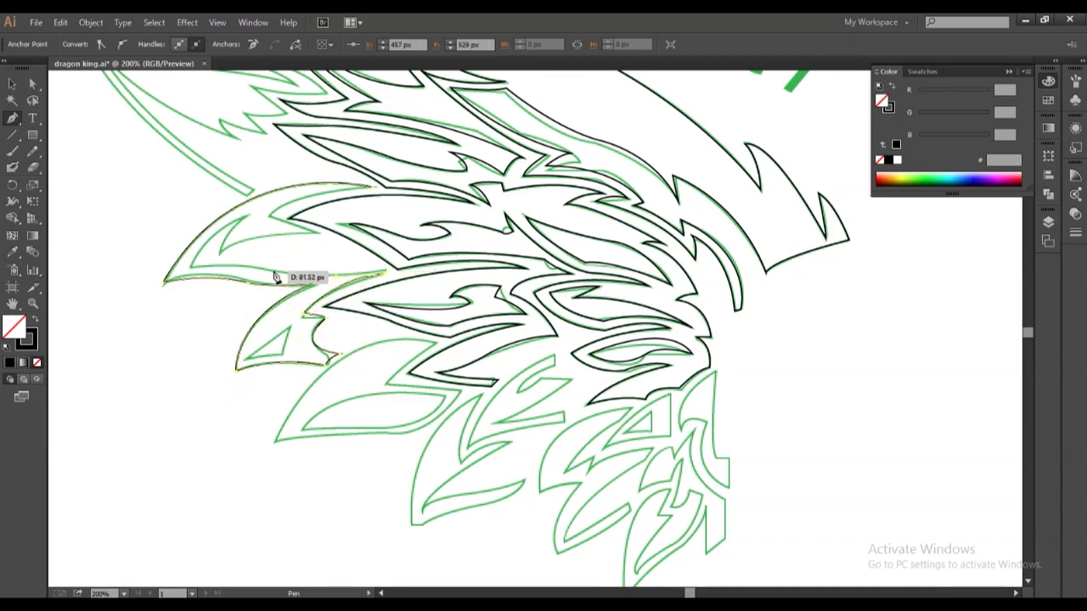
pyautogui.click(255, 272)
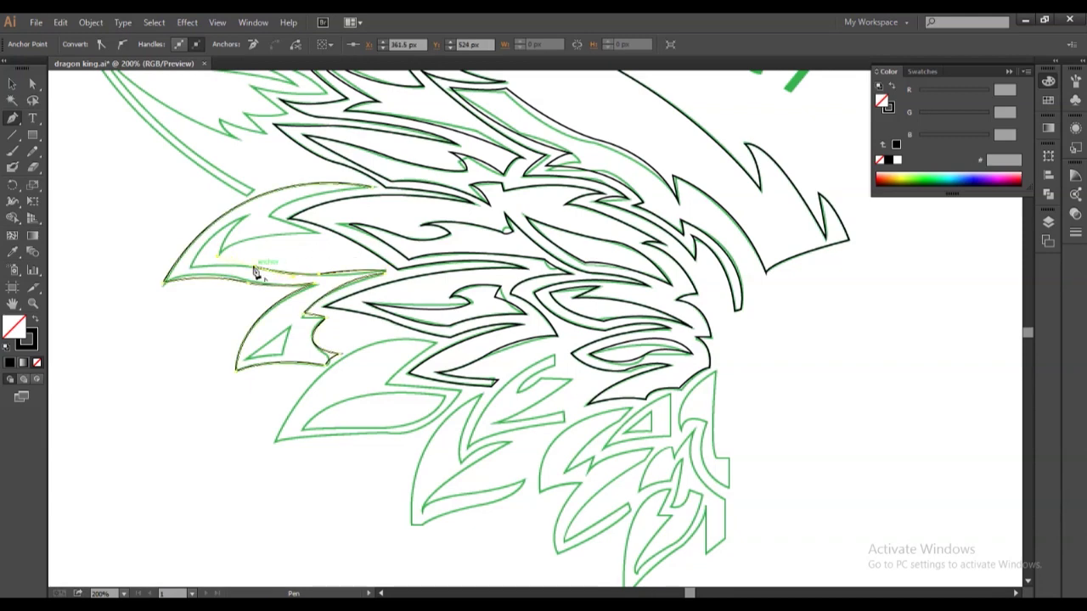
pyautogui.moveTo(164, 280); pyautogui.dragTo(265, 228)
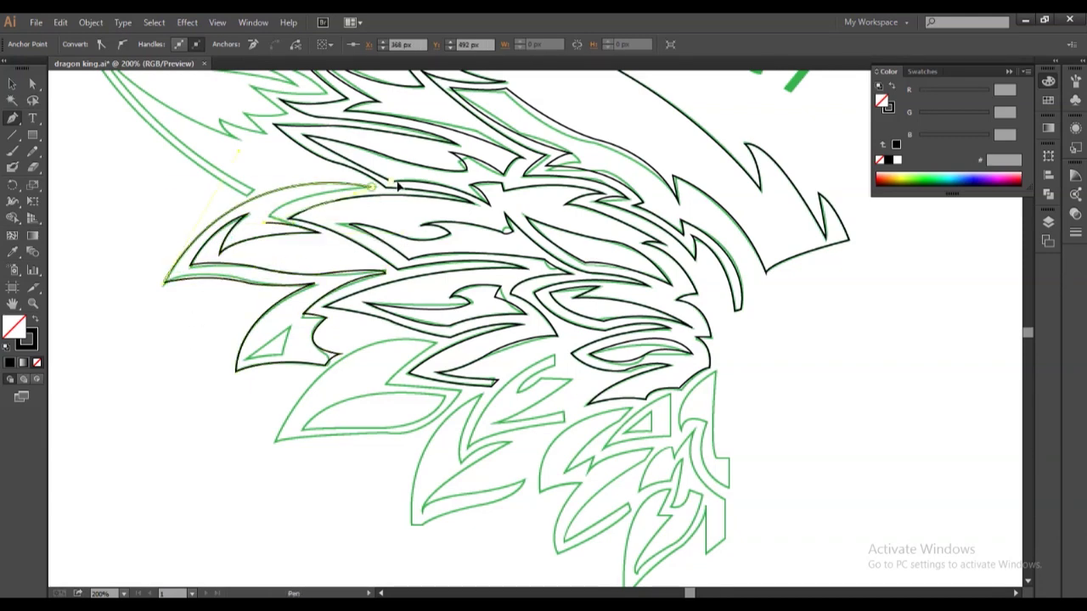
pyautogui.moveTo(237, 367)
pyautogui.mouseDown()
pyautogui.moveTo(283, 328)
pyautogui.moveTo(297, 331)
pyautogui.mouseUp()
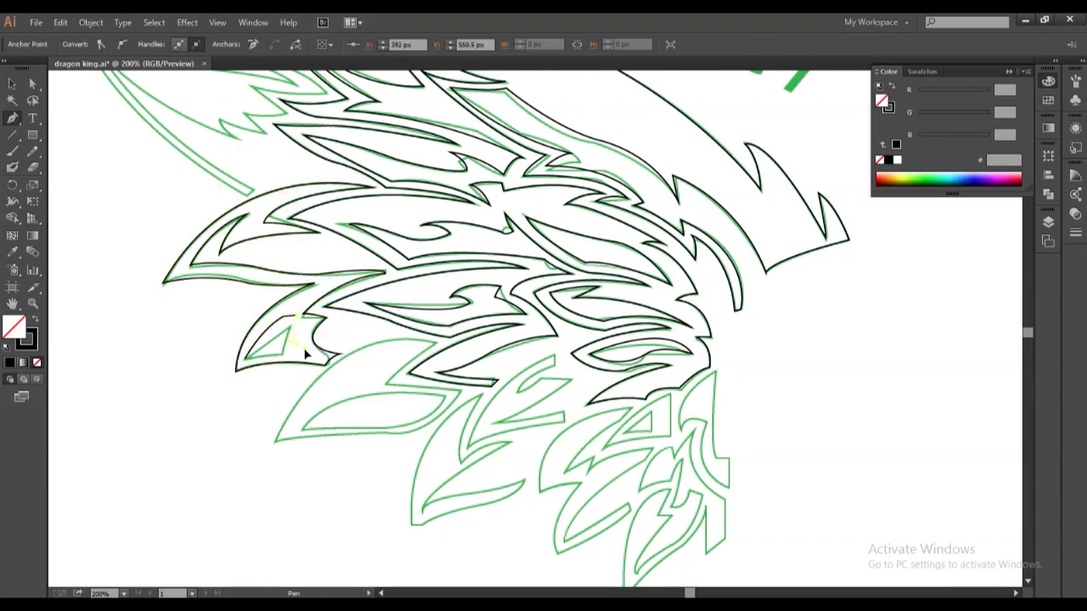
# Nudge the small leaf anchor right, then trace the next lower feather's curved edge.
pyautogui.press('a')
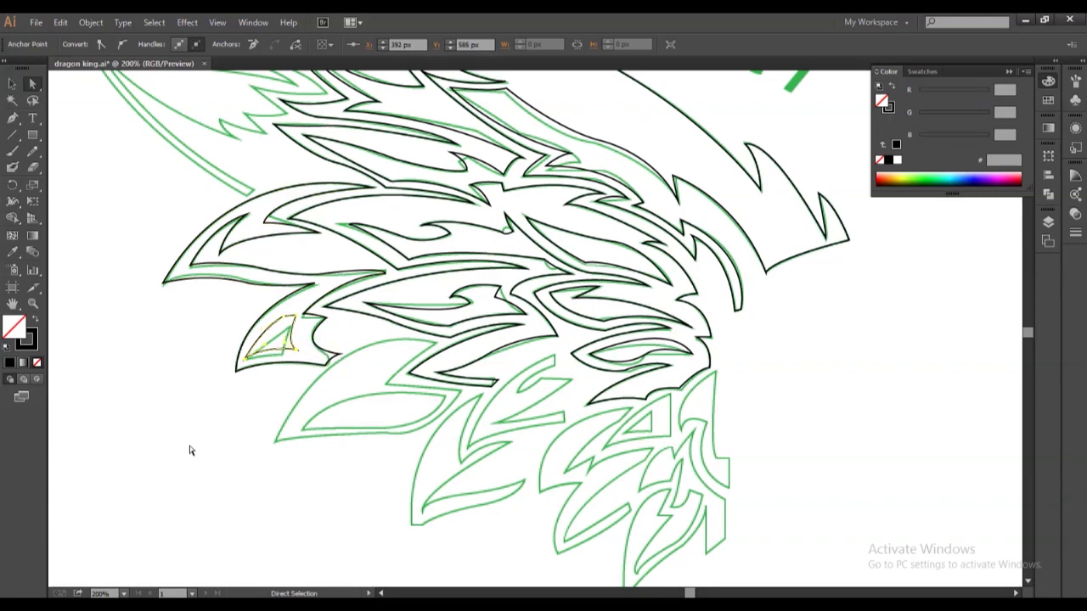
pyautogui.moveTo(273, 346); pyautogui.dragTo(276, 347)
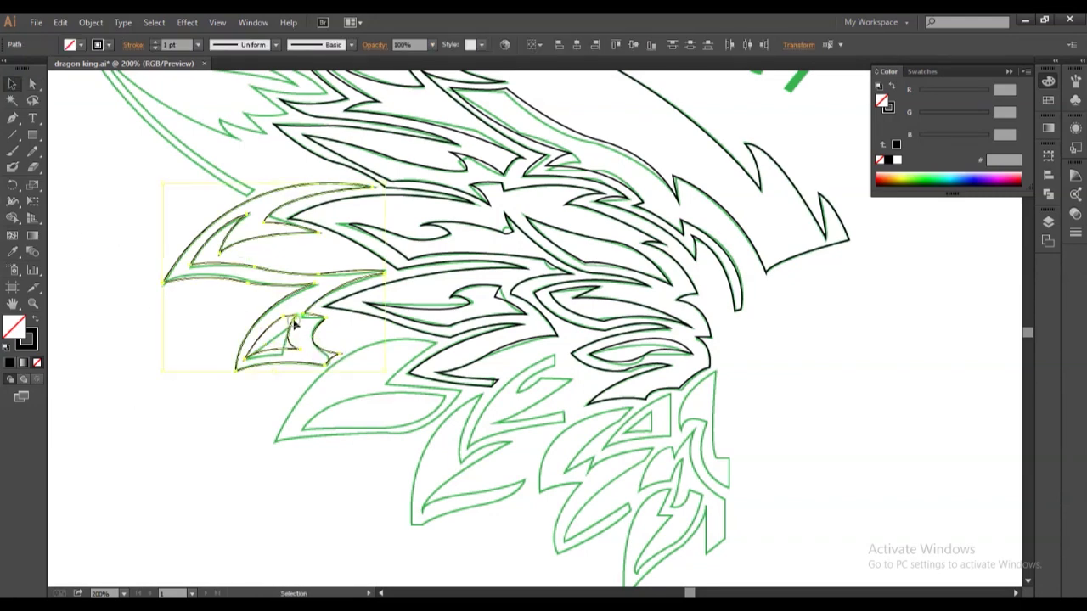
pyautogui.press('p')
pyautogui.click(434, 343)
pyautogui.click(276, 439)
pyautogui.moveTo(393, 433)
pyautogui.mouseDown()
pyautogui.moveTo(490, 348)
pyautogui.moveTo(441, 402)
pyautogui.mouseUp()
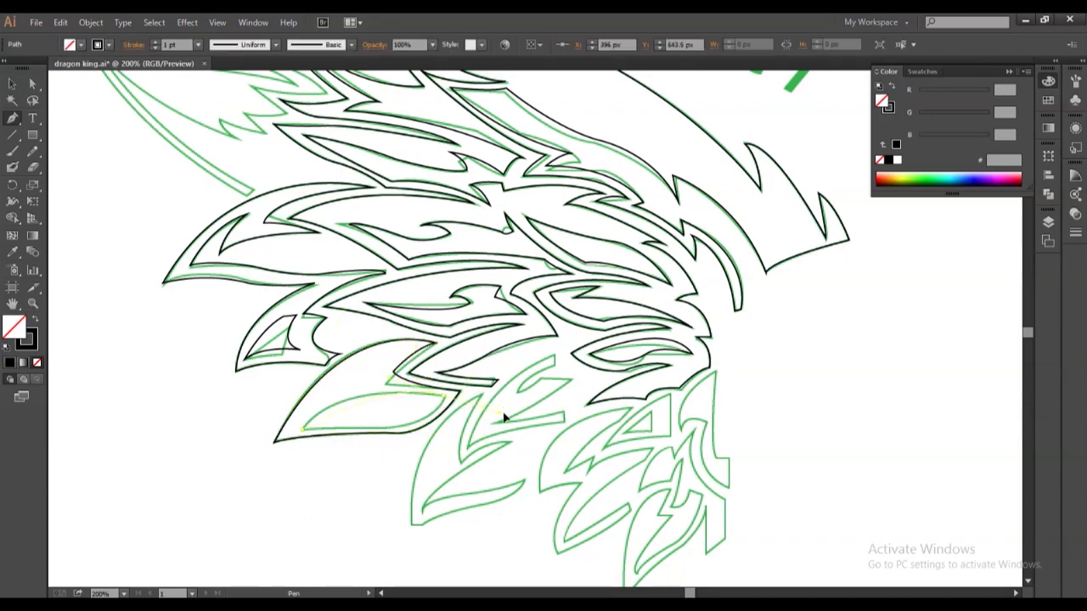
pyautogui.moveTo(446, 393); pyautogui.dragTo(371, 434)
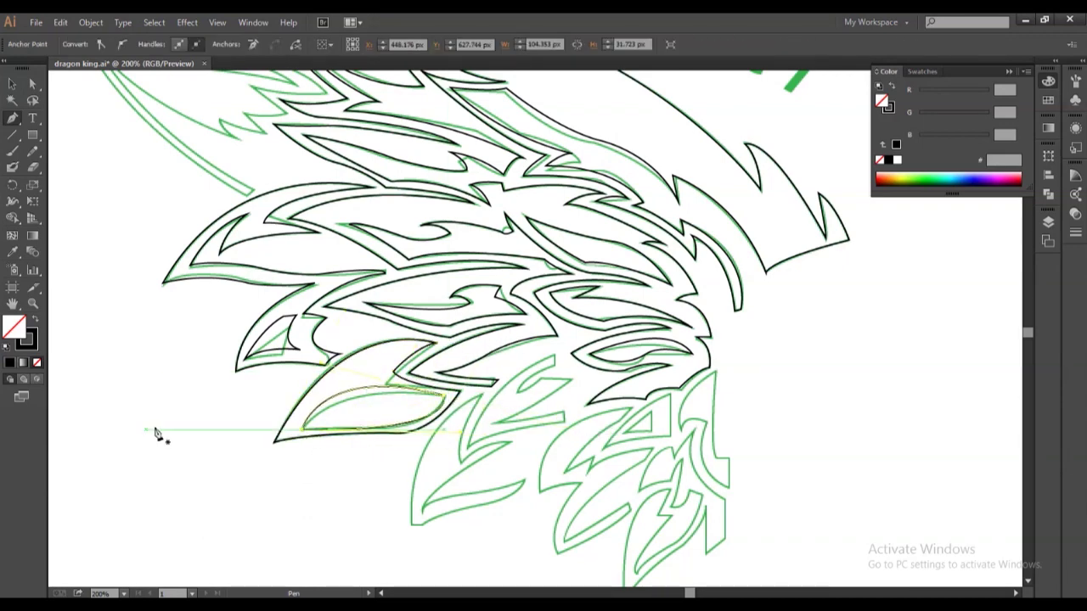
pyautogui.scroll(-5, 401, 419)
# Trace the next lower feather leaf in black with curved edges and close its outline.
pyautogui.click(413, 295)
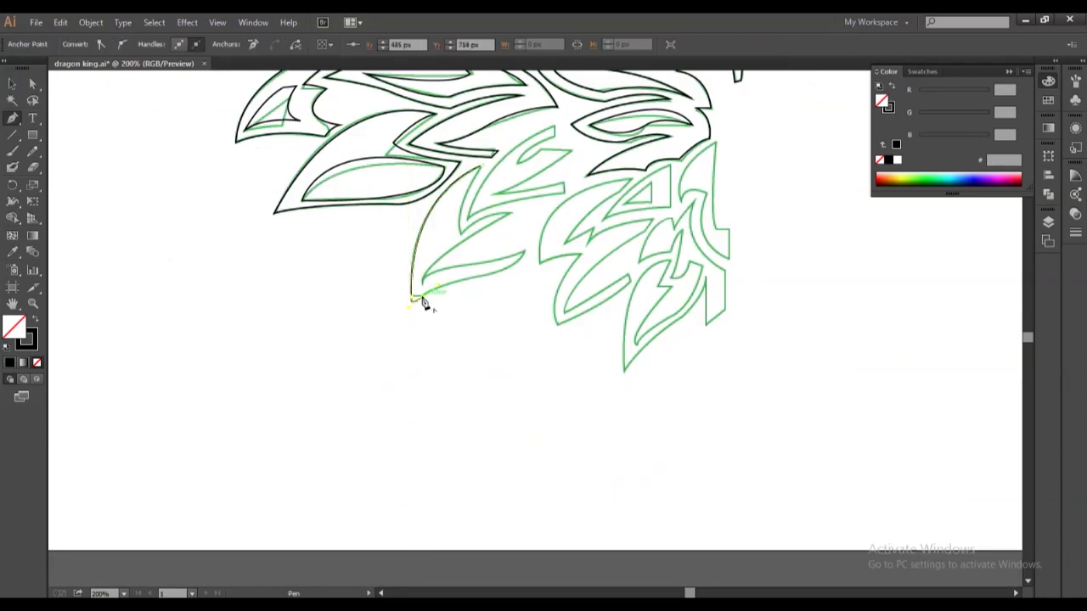
pyautogui.moveTo(525, 255)
pyautogui.mouseDown()
pyautogui.moveTo(476, 271)
pyautogui.moveTo(546, 219)
pyautogui.mouseUp()
pyautogui.moveTo(465, 227)
pyautogui.mouseDown()
pyautogui.moveTo(526, 136)
pyautogui.moveTo(566, 141)
pyautogui.moveTo(567, 153)
pyautogui.moveTo(498, 213)
pyautogui.mouseUp()
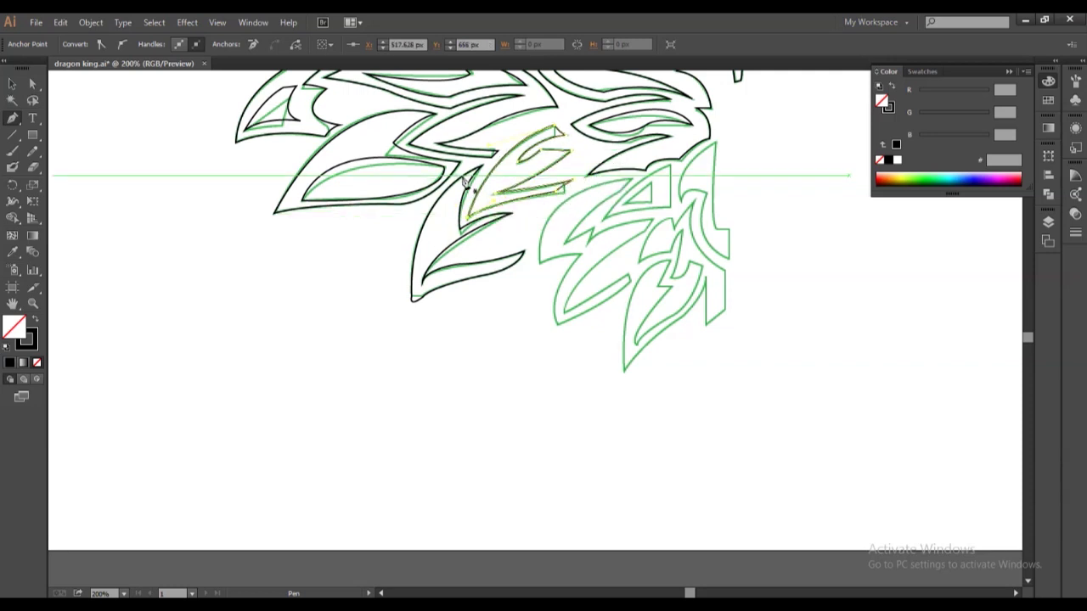
pyautogui.moveTo(538, 256)
pyautogui.mouseDown()
pyautogui.moveTo(605, 261)
pyautogui.moveTo(635, 284)
pyautogui.mouseUp()
pyautogui.click(556, 319)
pyautogui.click(651, 222)
pyautogui.click(592, 235)
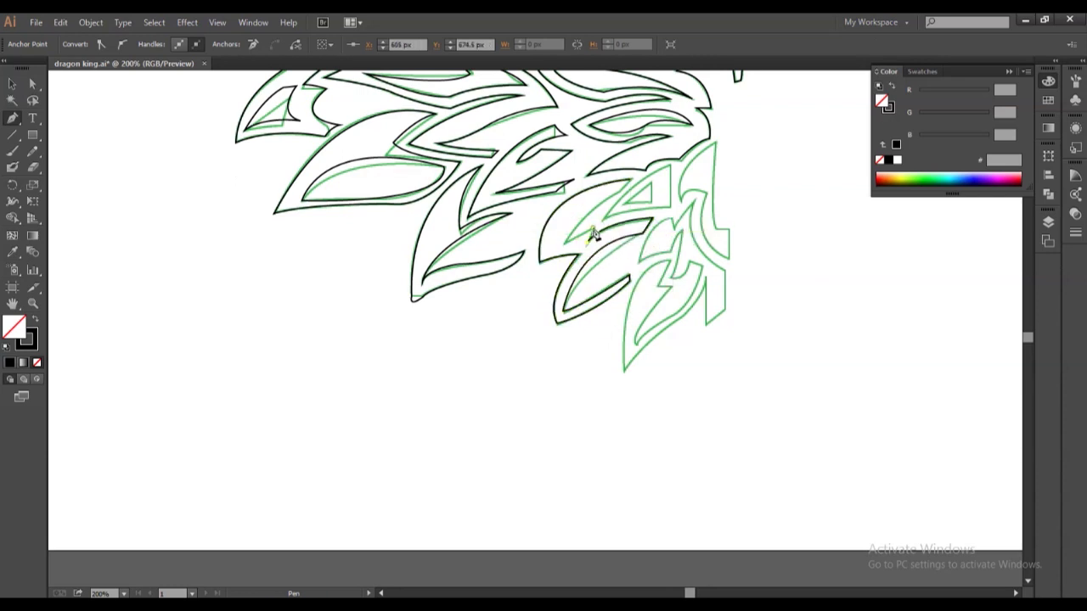
pyautogui.click(670, 174)
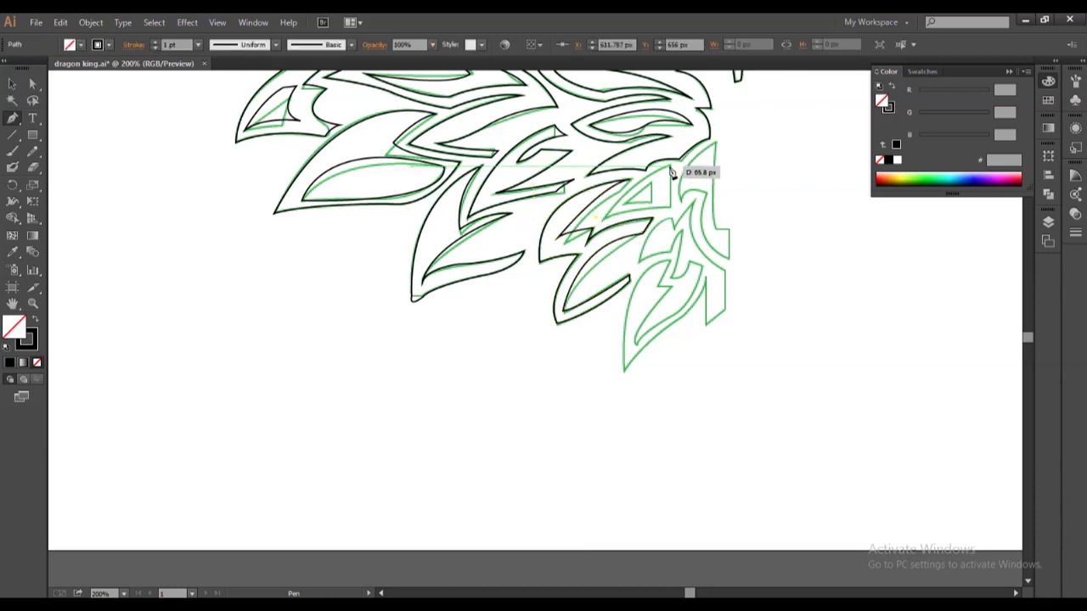
# Trace the adjacent feather with corner points and end that path.
pyautogui.click(670, 204)
pyautogui.click(597, 217)
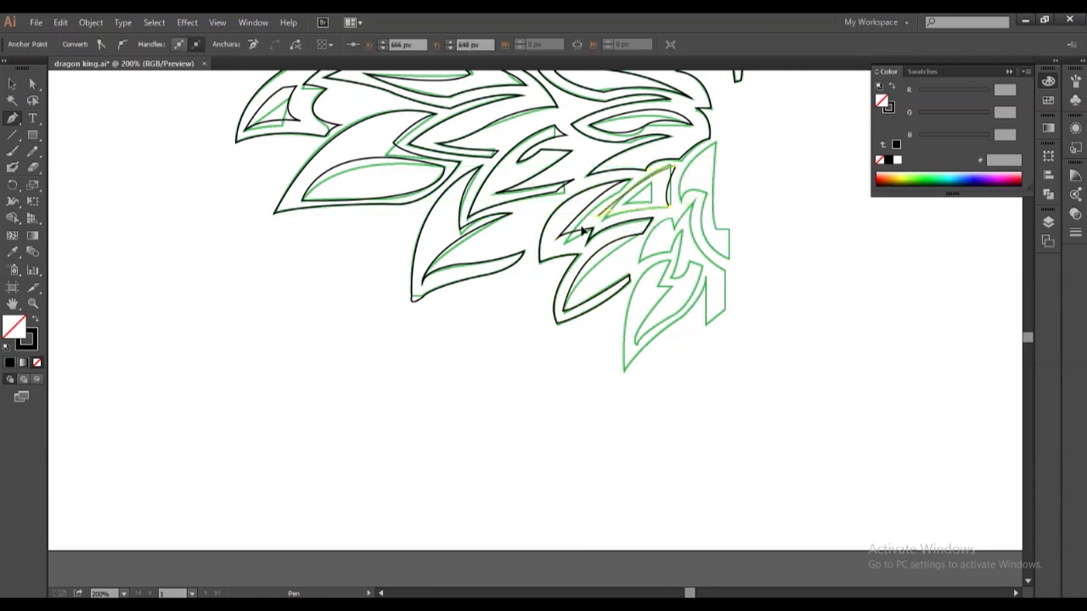
pyautogui.click(655, 180)
pyautogui.hotkey('shift', 'm')
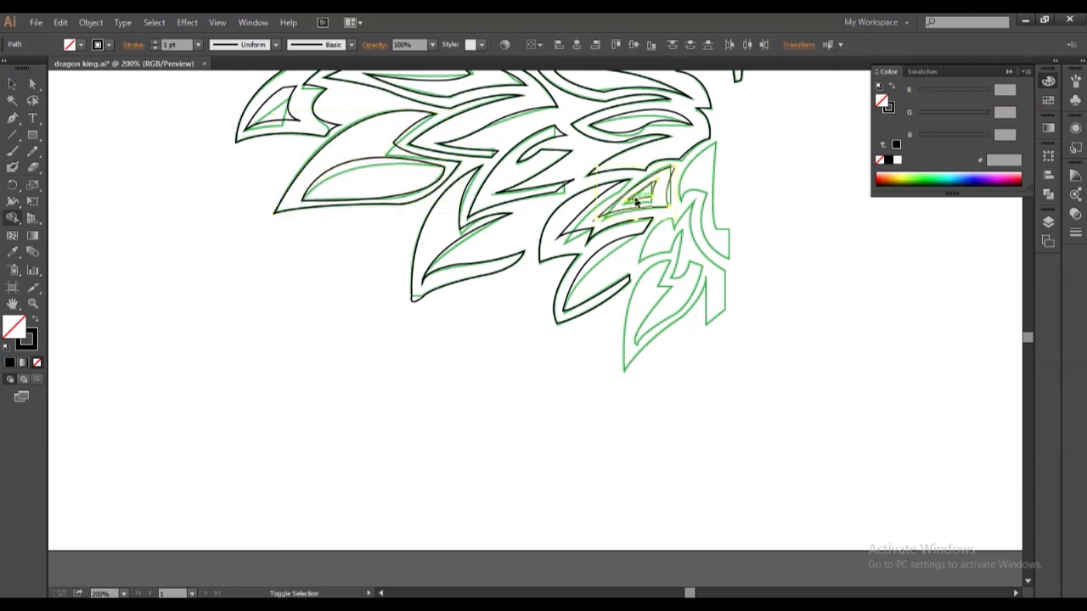
# Outline the next leaf from its tip around both edges and its inner notch.
pyautogui.click(626, 370)
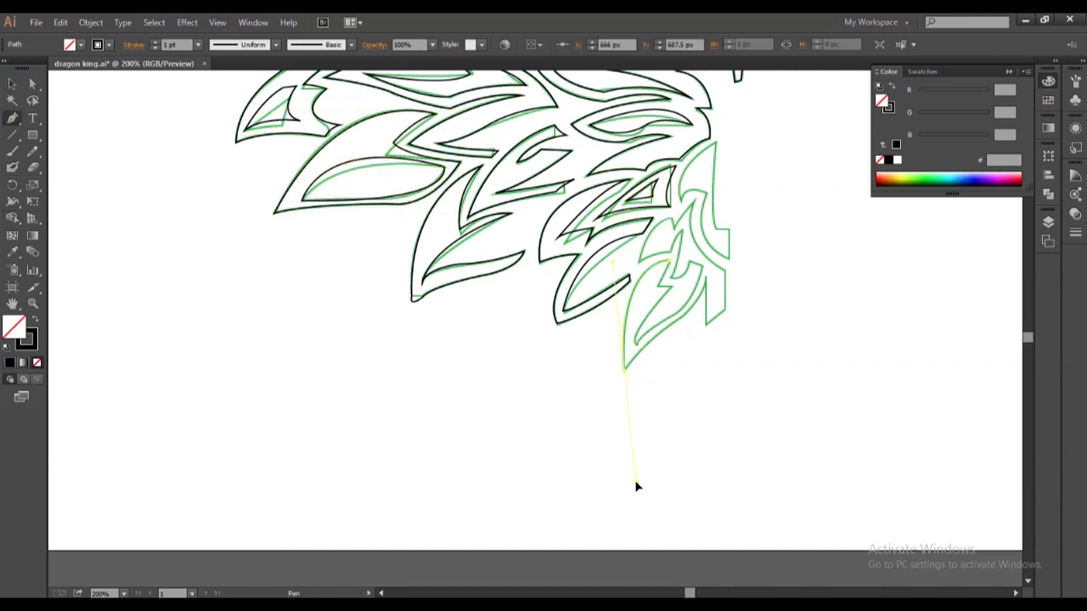
pyautogui.click(704, 297)
pyautogui.click(723, 316)
pyautogui.click(724, 270)
pyautogui.click(702, 212)
pyautogui.click(671, 242)
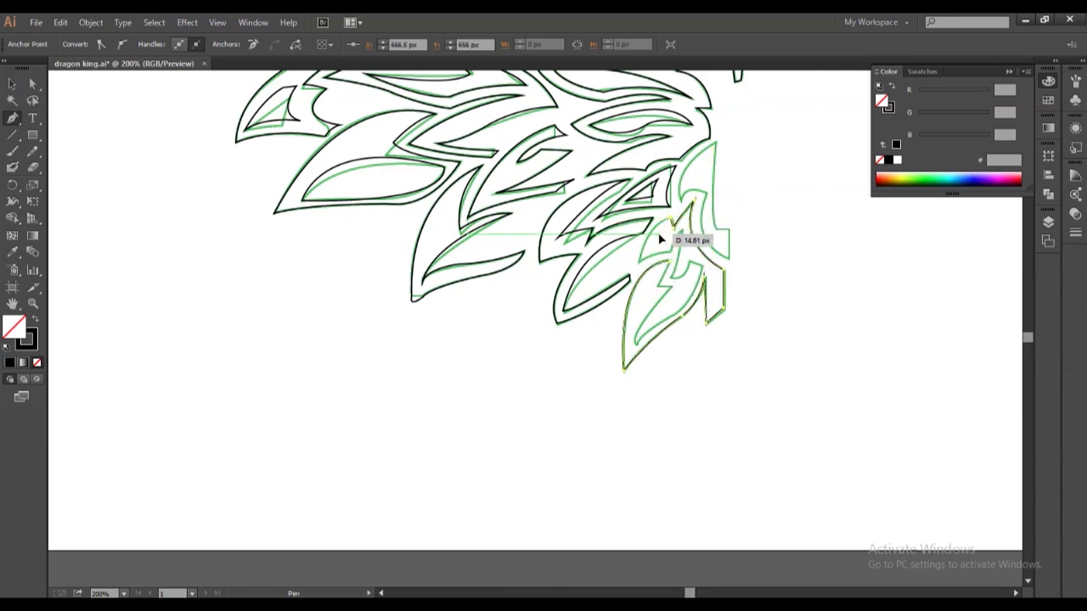
pyautogui.click(604, 276)
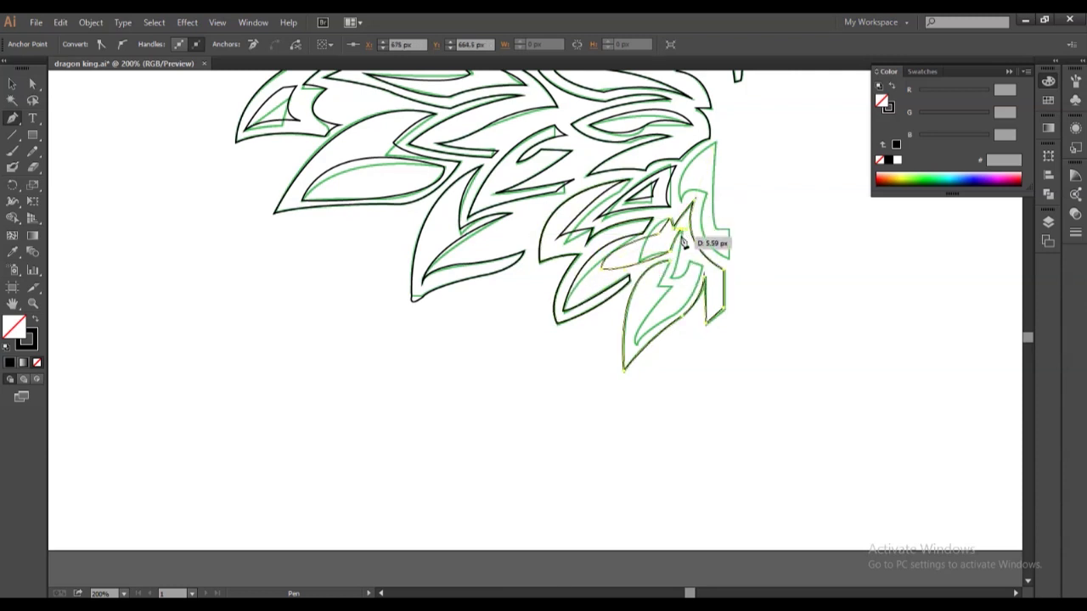
pyautogui.click(676, 321)
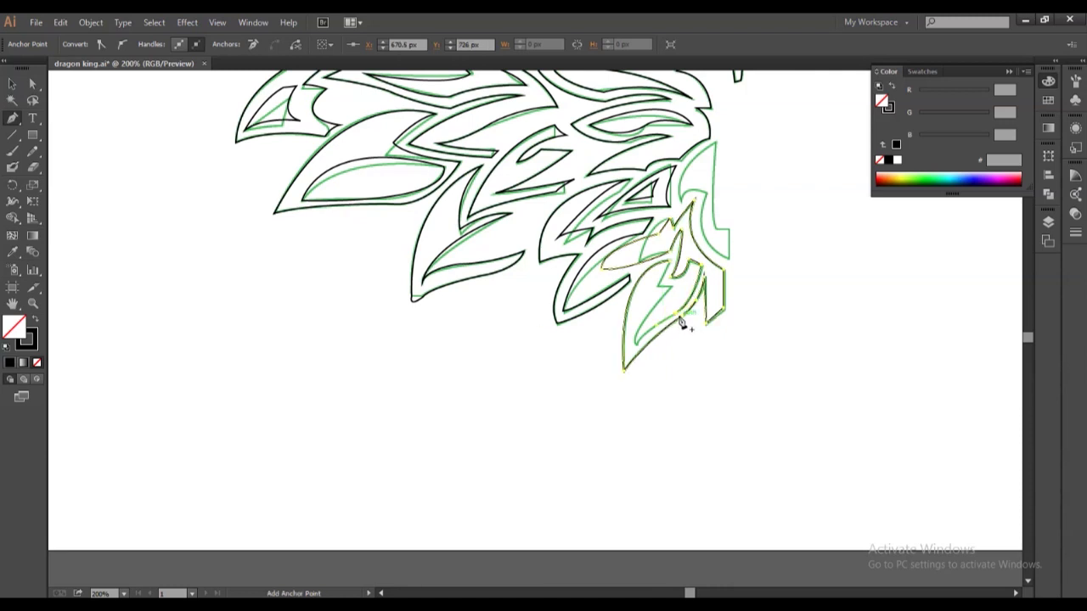
pyautogui.click(669, 293)
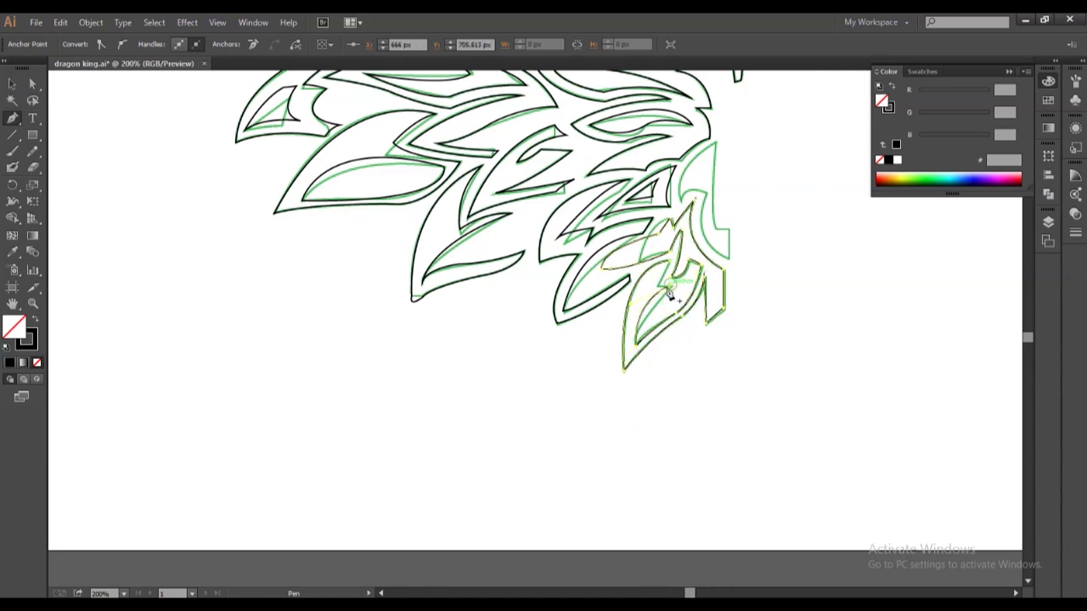
# Trace the straight right edge of the wing back toward the start.
pyautogui.click(668, 270)
pyautogui.click(714, 143)
pyautogui.click(714, 228)
pyautogui.click(728, 227)
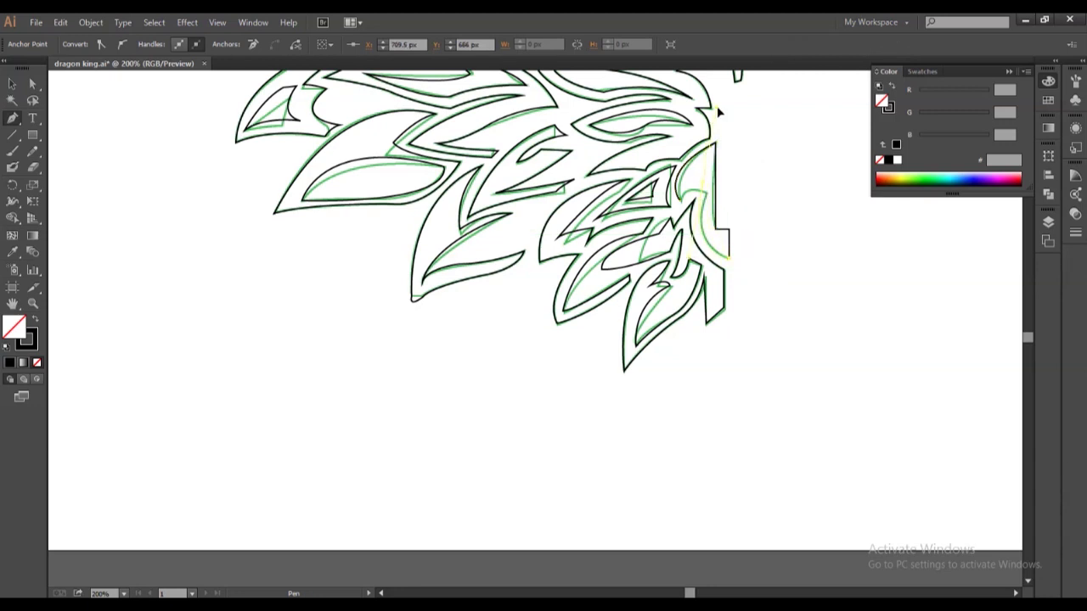
pyautogui.click(676, 195)
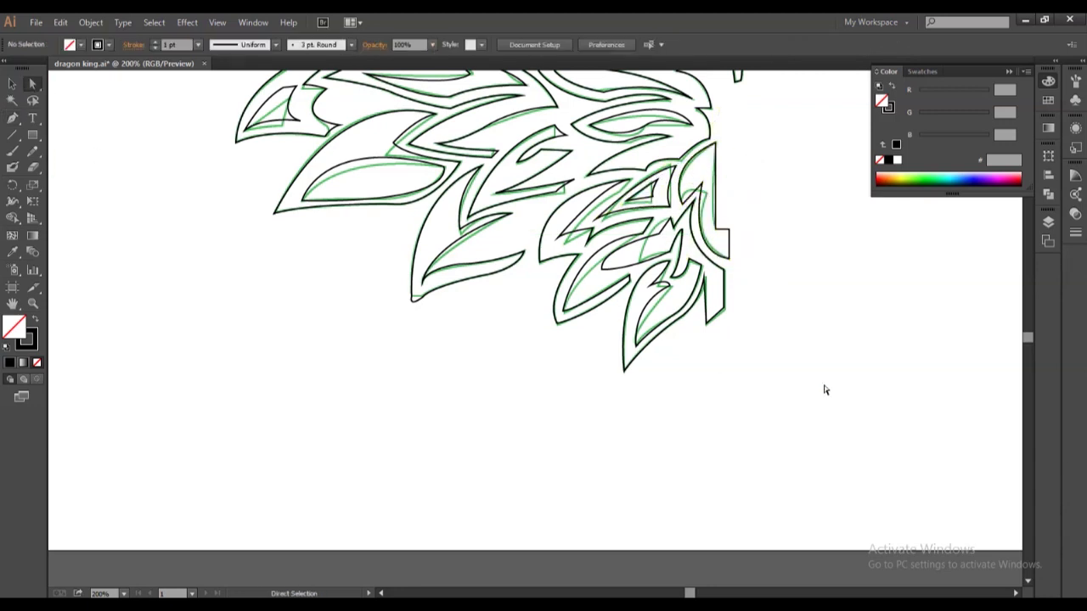
# Outline the spiked upper-left feather on the wing's left edge and close it.
pyautogui.scroll(5, 822, 388)
pyautogui.hscroll(-3, 425, 456)
pyautogui.press('p')
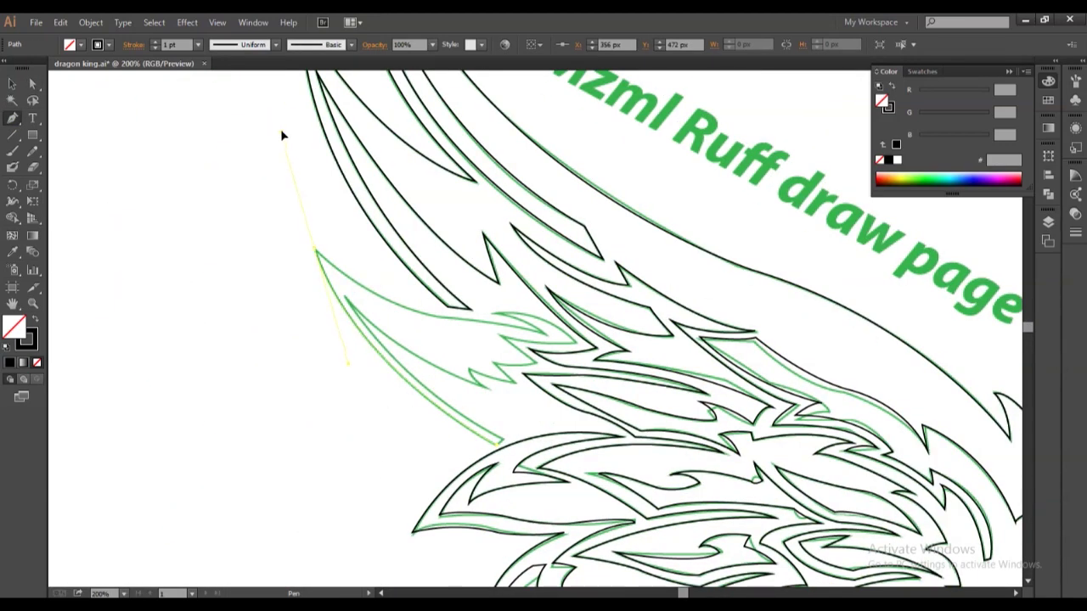
pyautogui.click(487, 314)
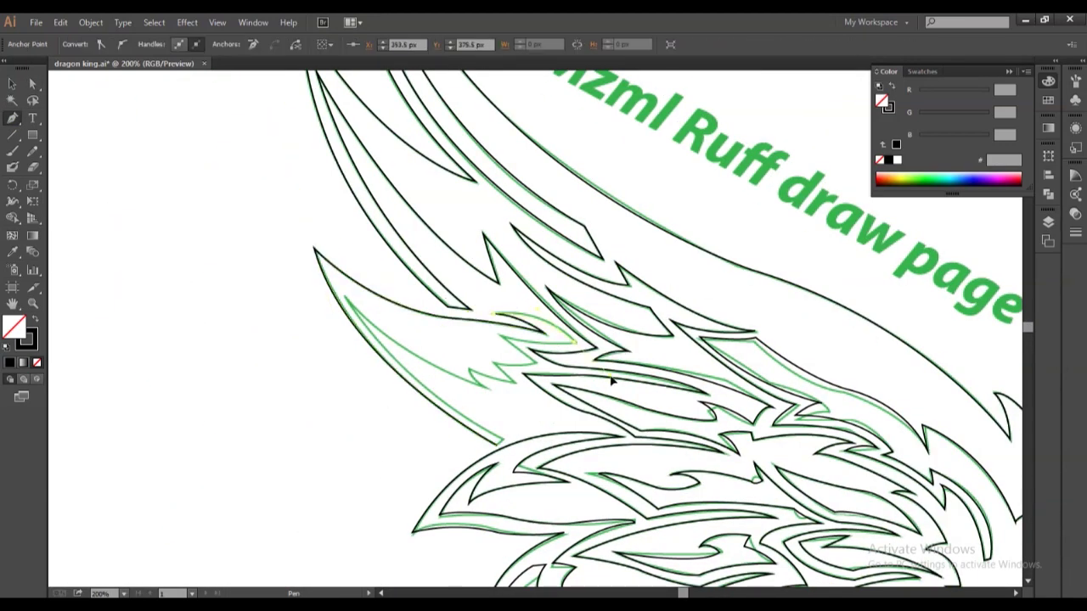
pyautogui.click(496, 365)
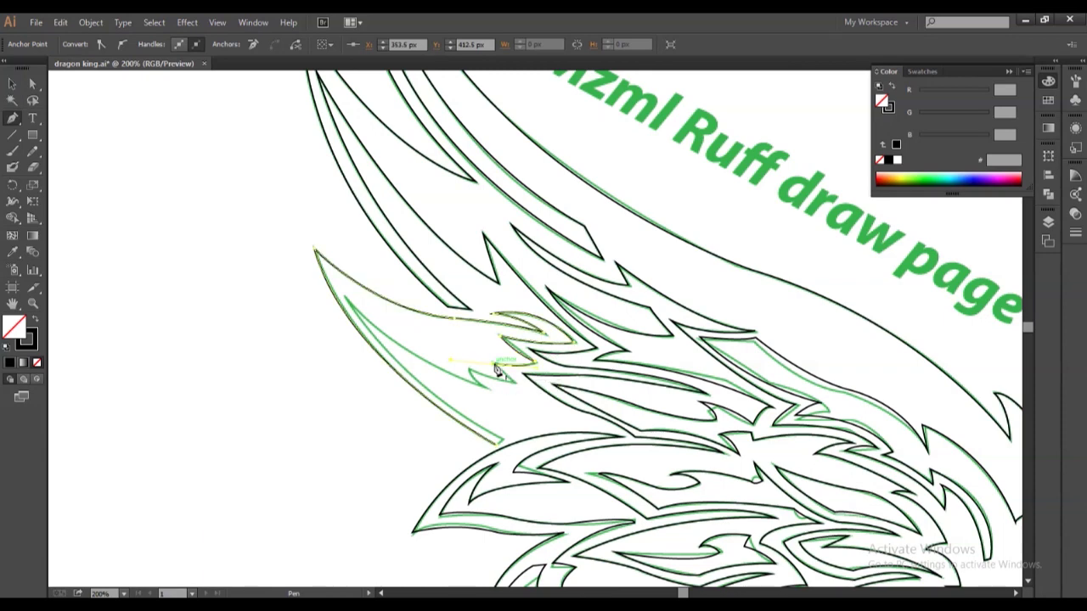
pyautogui.keyDown('ctrl'); pyautogui.click(448, 360); pyautogui.keyUp('ctrl')
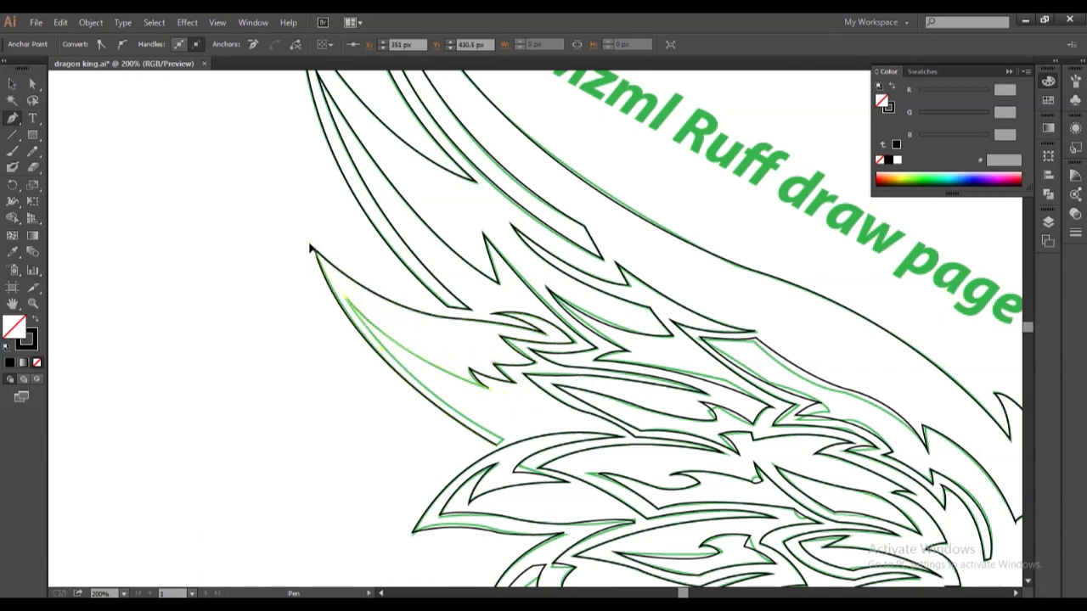
pyautogui.click(314, 249)
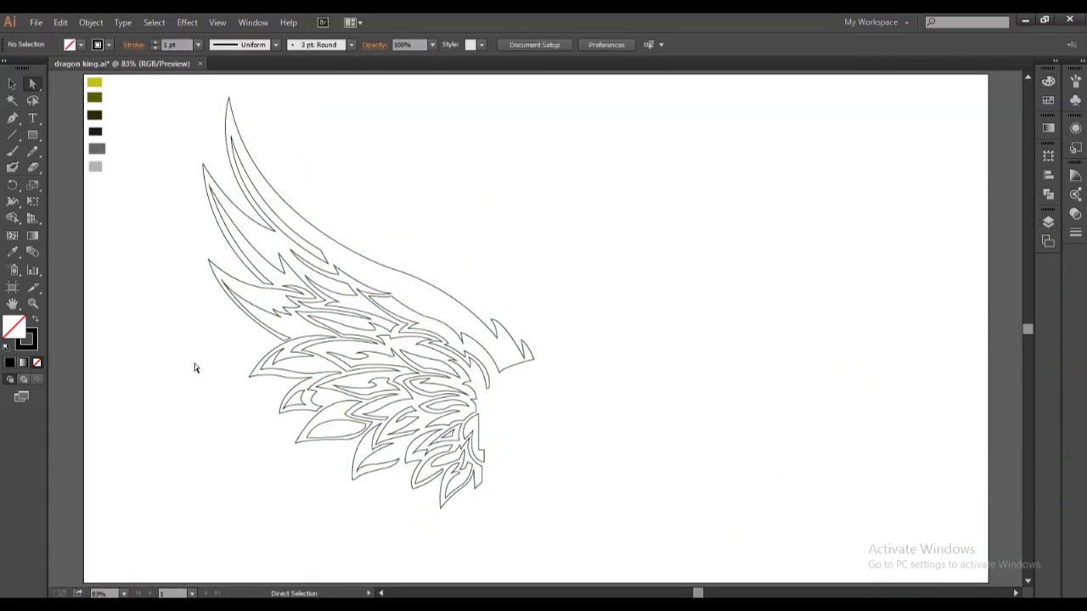
# Draw a closed outline along the wing's top feather.
pyautogui.press('v')
pyautogui.hotkey('ctrl', 'a')
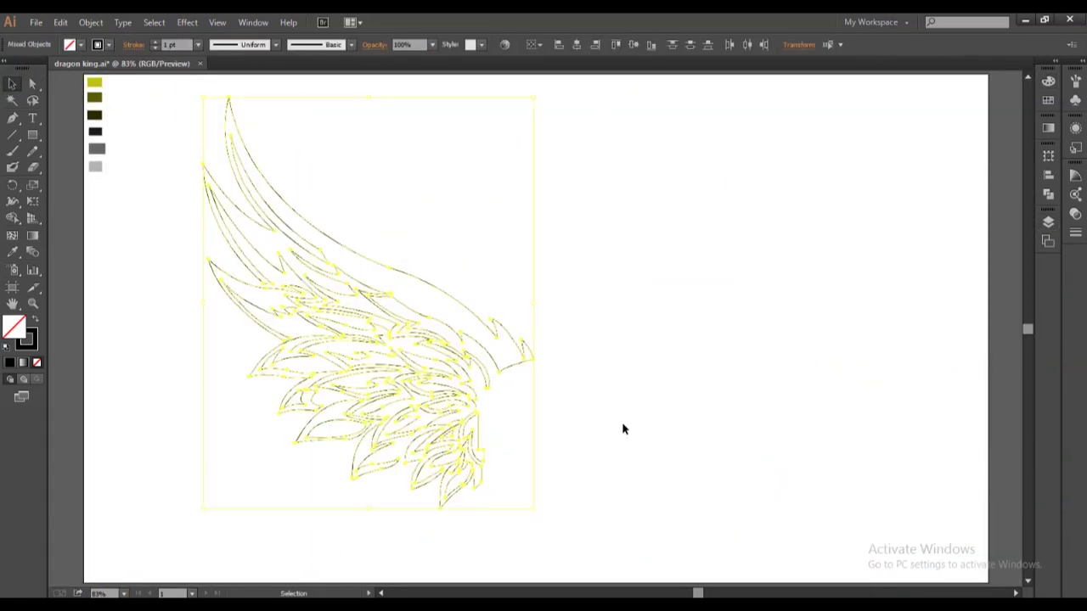
pyautogui.press('p')
pyautogui.click(345, 93)
pyautogui.moveTo(461, 247); pyautogui.dragTo(463, 268)
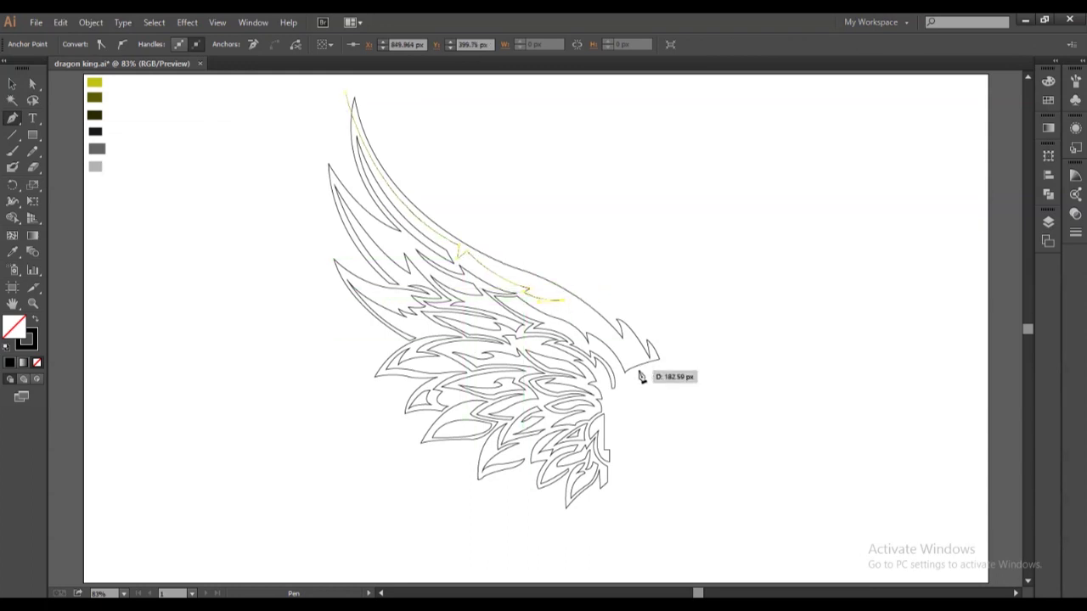
pyautogui.click(346, 95)
# Fill the upper wing feathers olive and the top feather light yellow-green.
pyautogui.press('v')
pyautogui.click(653, 402)
pyautogui.click(650, 367)
pyautogui.click(146, 164)
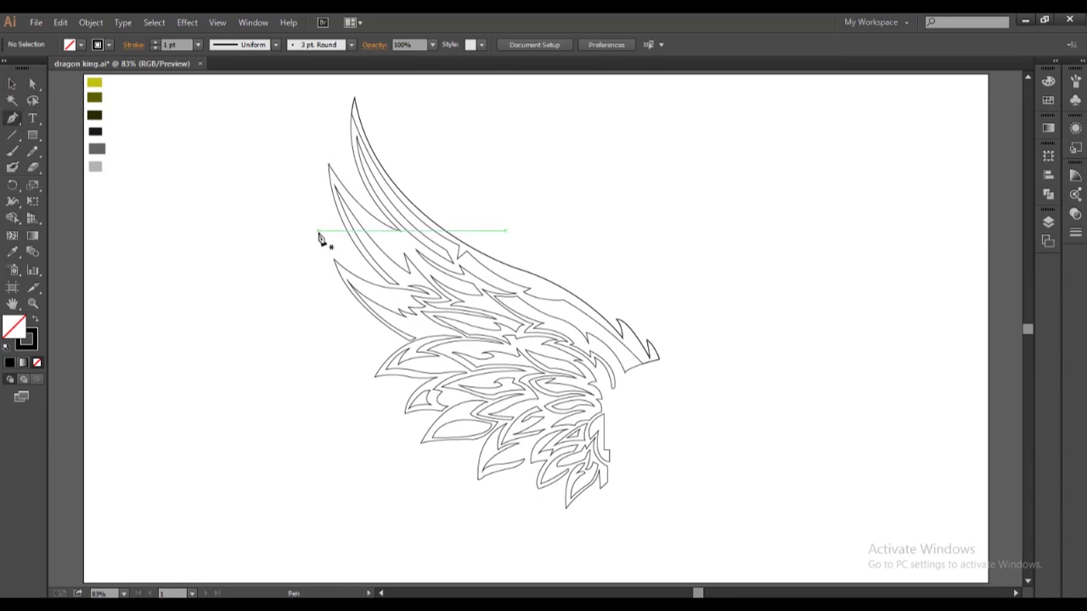
pyautogui.press('v')
pyautogui.click(376, 221)
pyautogui.keyDown('shift'); pyautogui.click(450, 418); pyautogui.keyUp('shift')
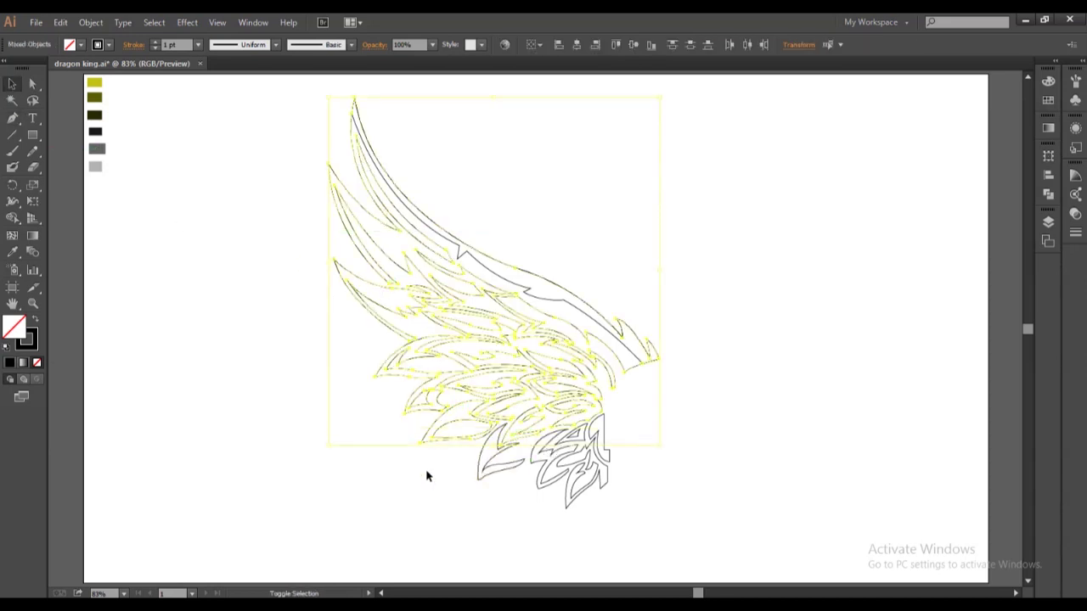
pyautogui.click(94, 98)
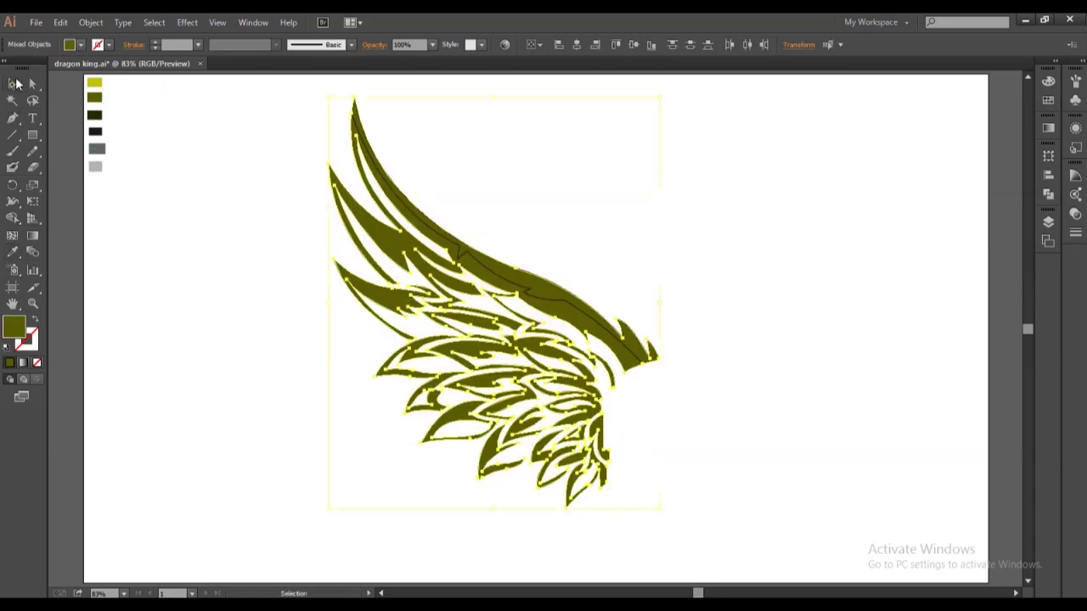
pyautogui.click(94, 82)
# Eyedropper dark olive onto the lower feathers, then remove an old sketch layer.
pyautogui.press('v')
pyautogui.click(399, 335)
pyautogui.click(459, 422)
pyautogui.press('i')
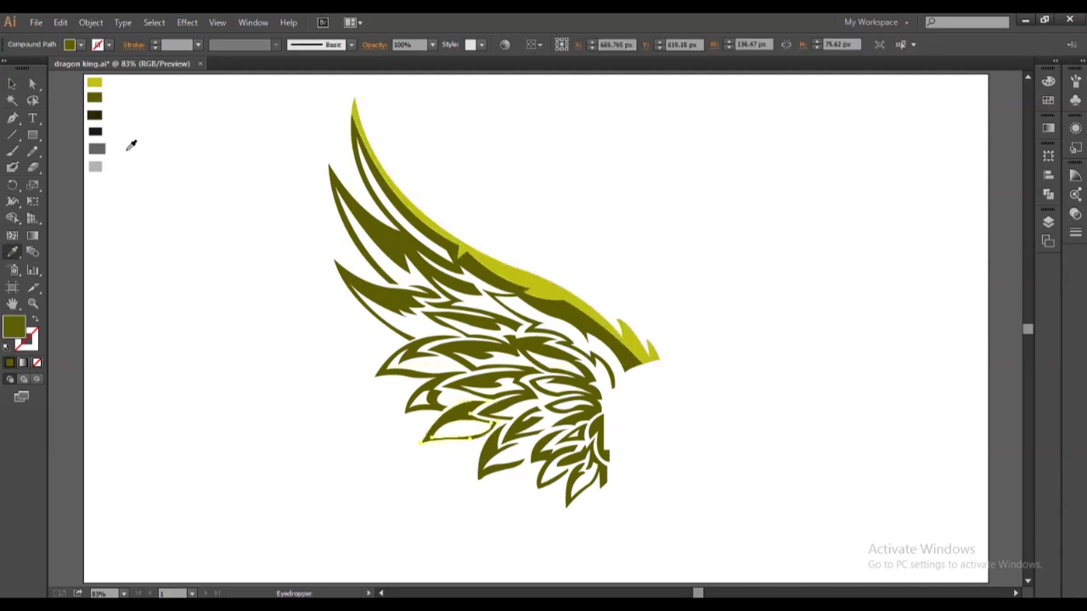
pyautogui.click(603, 437)
pyautogui.hotkey('ctrl', 'shift', 'a')
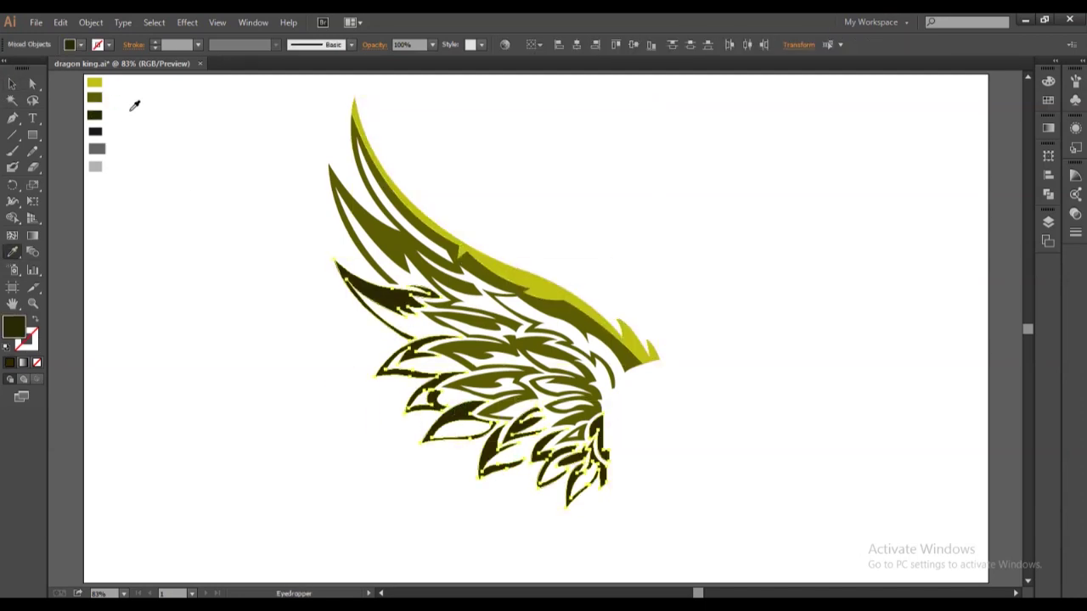
pyautogui.press('v')
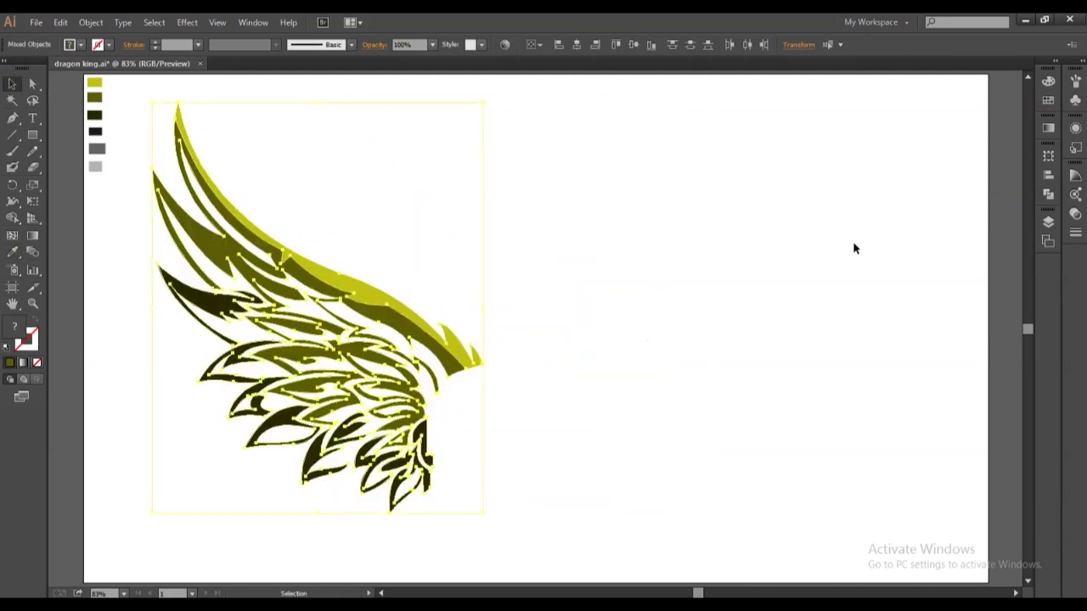
pyautogui.click(575, 331)
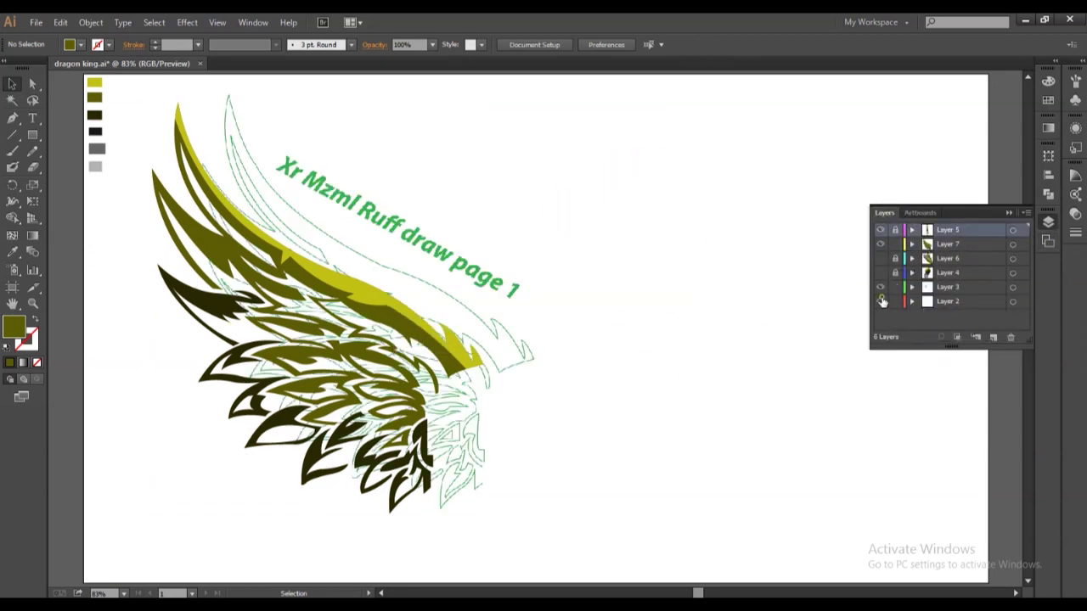
# Shrink the dragon head and claw and reposition the wing beside the head.
pyautogui.click(1011, 337)
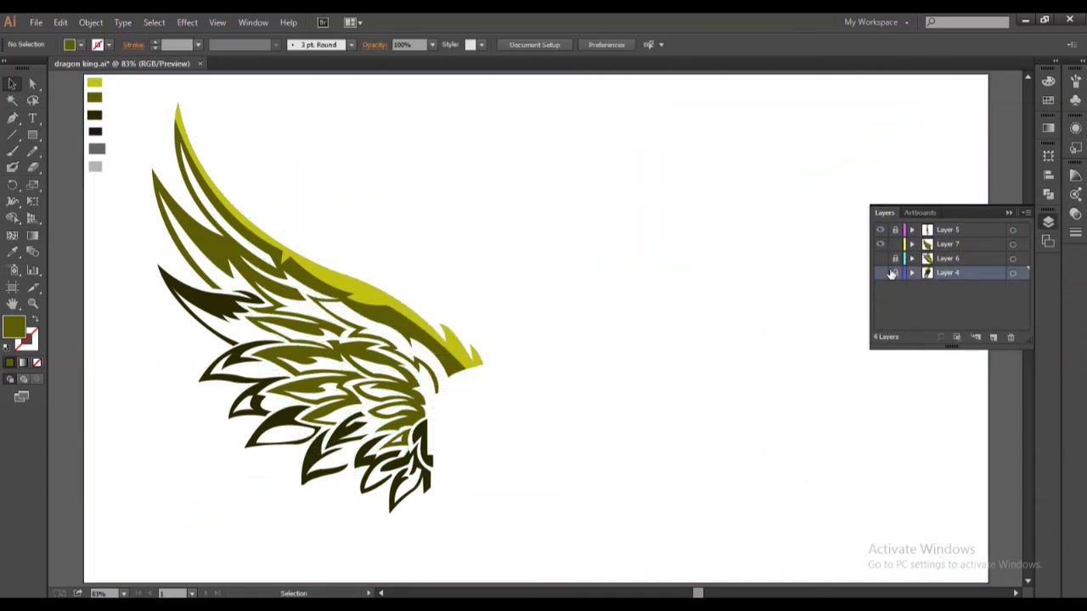
pyautogui.click(679, 254)
pyautogui.moveTo(764, 322); pyautogui.dragTo(723, 283)
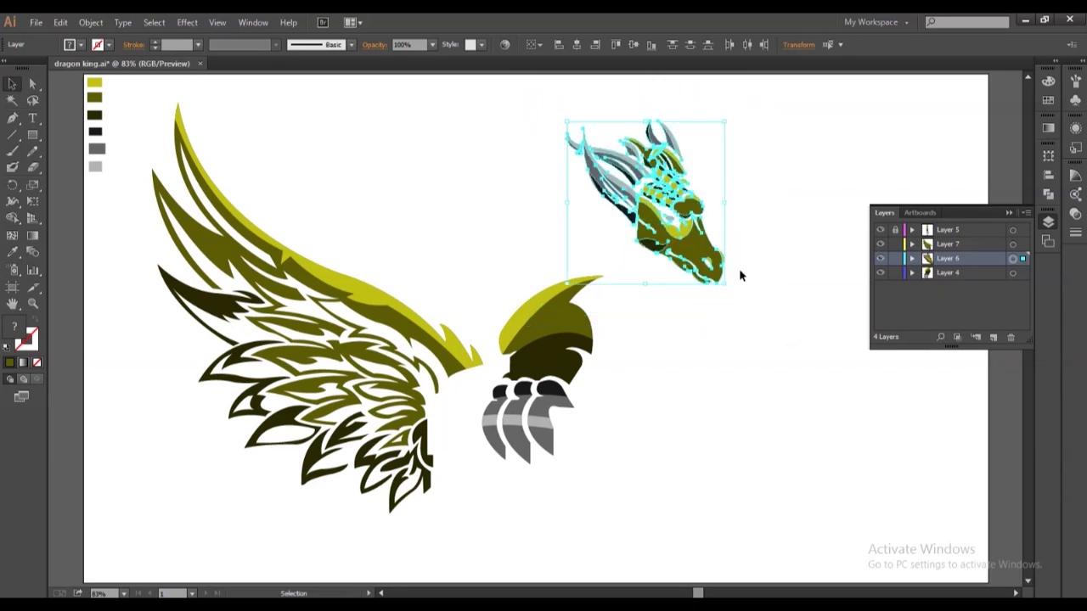
pyautogui.click(544, 408)
pyautogui.moveTo(604, 467); pyautogui.dragTo(641, 407)
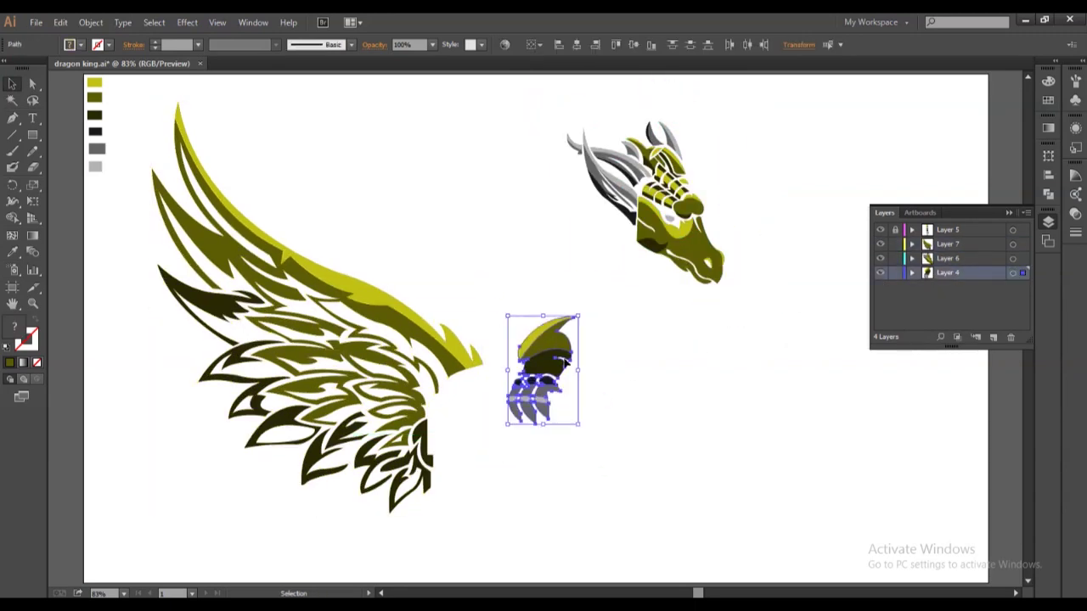
pyautogui.click(654, 382)
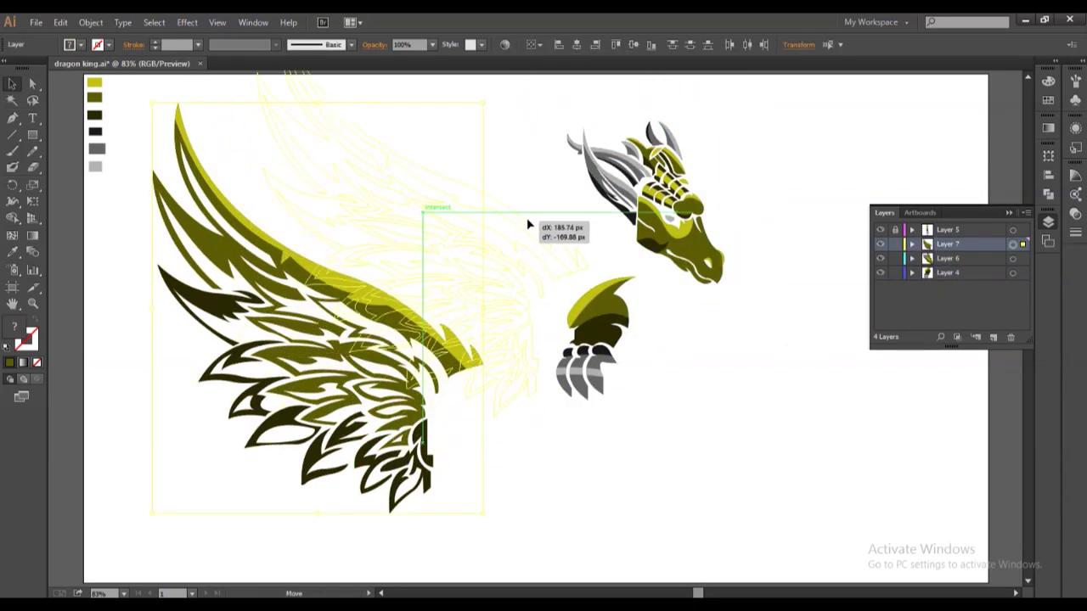
pyautogui.moveTo(425, 323); pyautogui.dragTo(531, 234)
pyautogui.hotkey('ctrl', 'a')
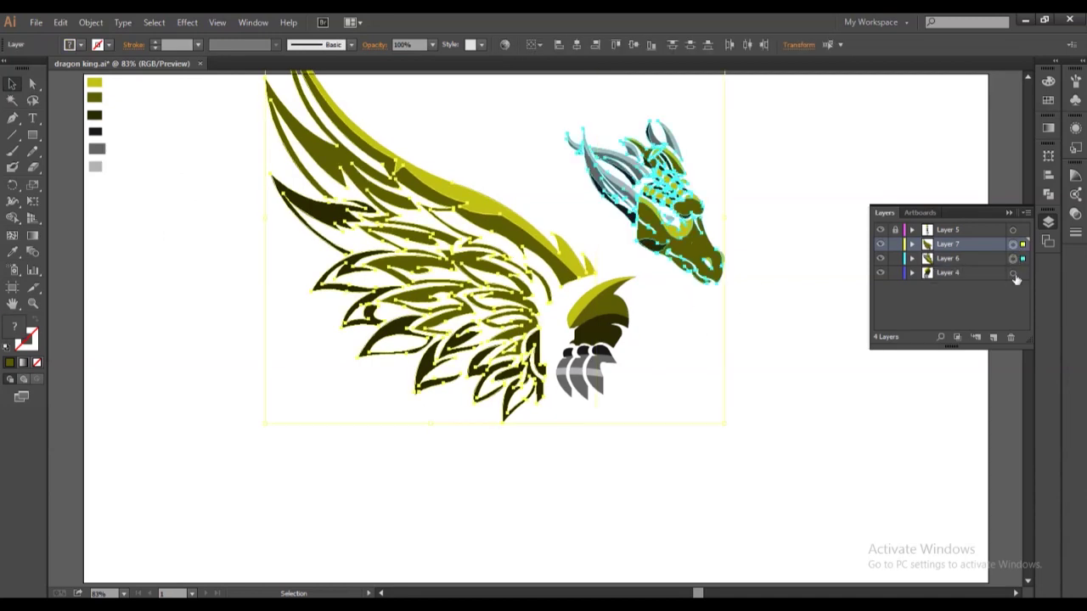
pyautogui.moveTo(694, 254); pyautogui.dragTo(661, 335)
pyautogui.click(859, 301)
# Select the wing and claw in the Layers panel, unlocking the artwork layers.
pyautogui.moveTo(226, 482); pyautogui.dragTo(619, 473)
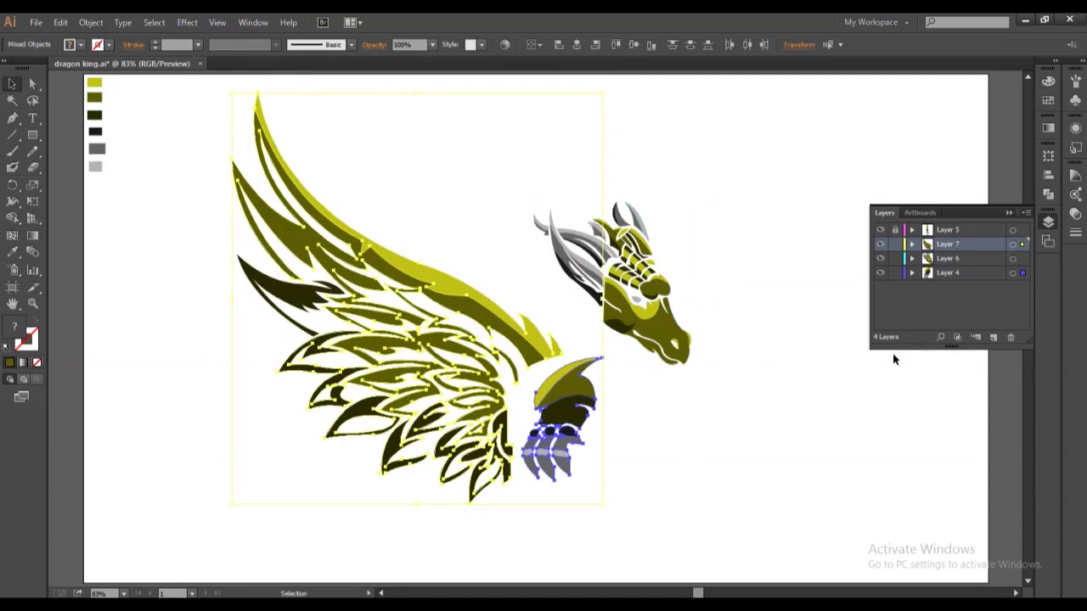
pyautogui.rightClick(577, 386)
pyautogui.click(806, 407)
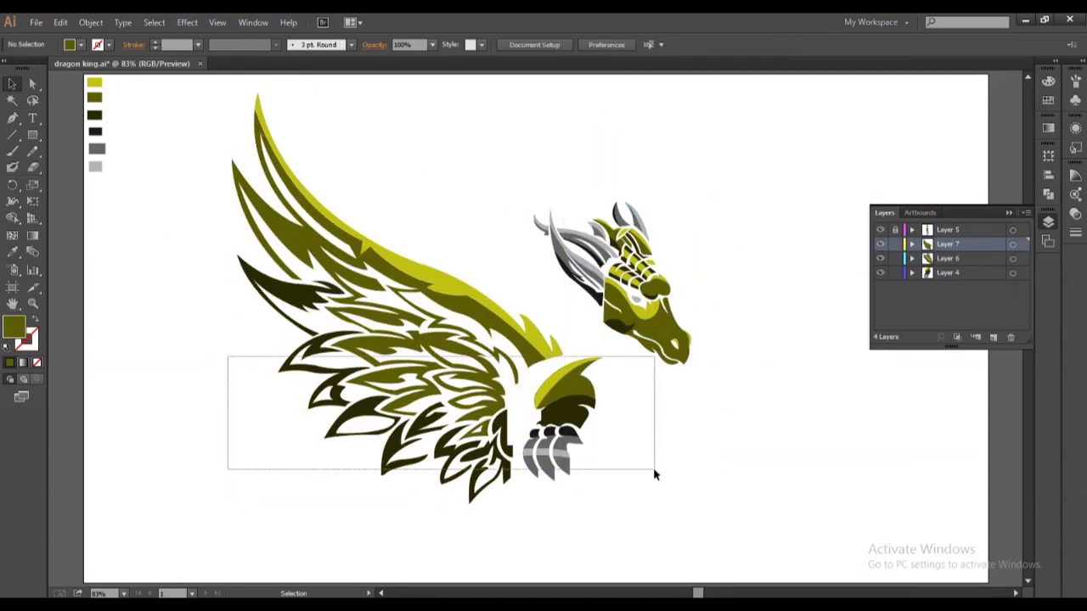
pyautogui.click(1013, 272)
pyautogui.keyDown('shift'); pyautogui.click(1012, 244); pyautogui.keyUp('shift')
pyautogui.moveTo(990, 241); pyautogui.dragTo(990, 245)
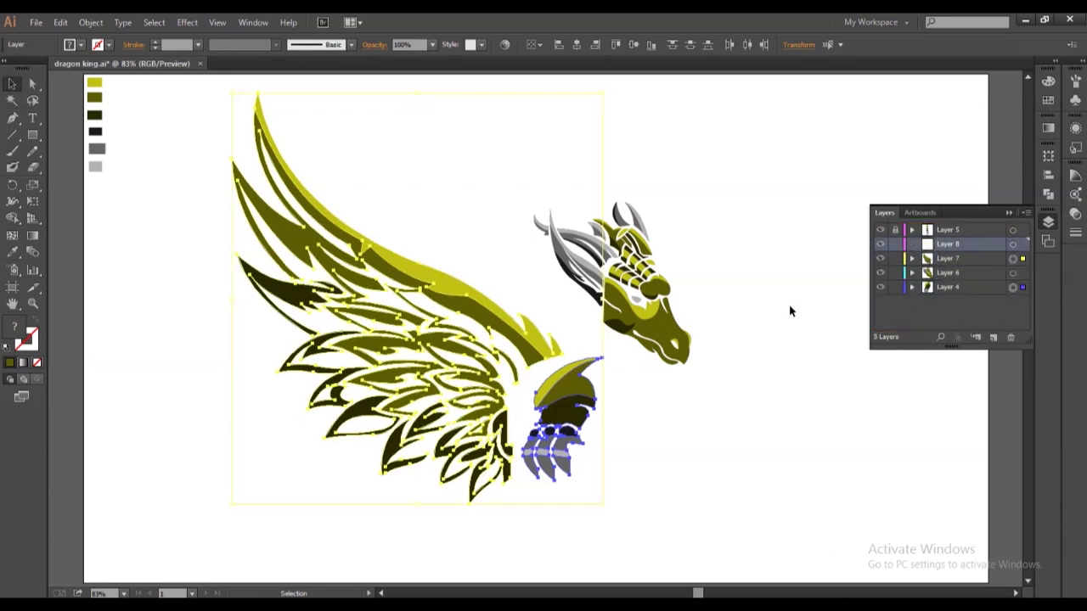
pyautogui.hotkey('ctrl', '2')
pyautogui.press('Return')
pyautogui.click(1012, 258)
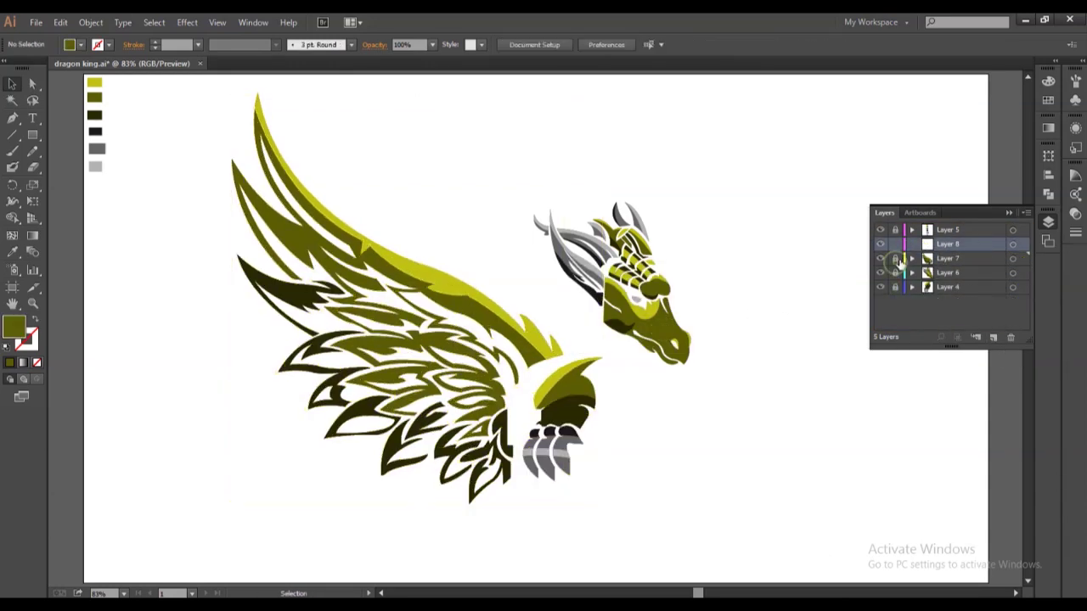
pyautogui.click(1012, 258)
pyautogui.keyDown('shift'); pyautogui.click(1012, 272); pyautogui.keyUp('shift')
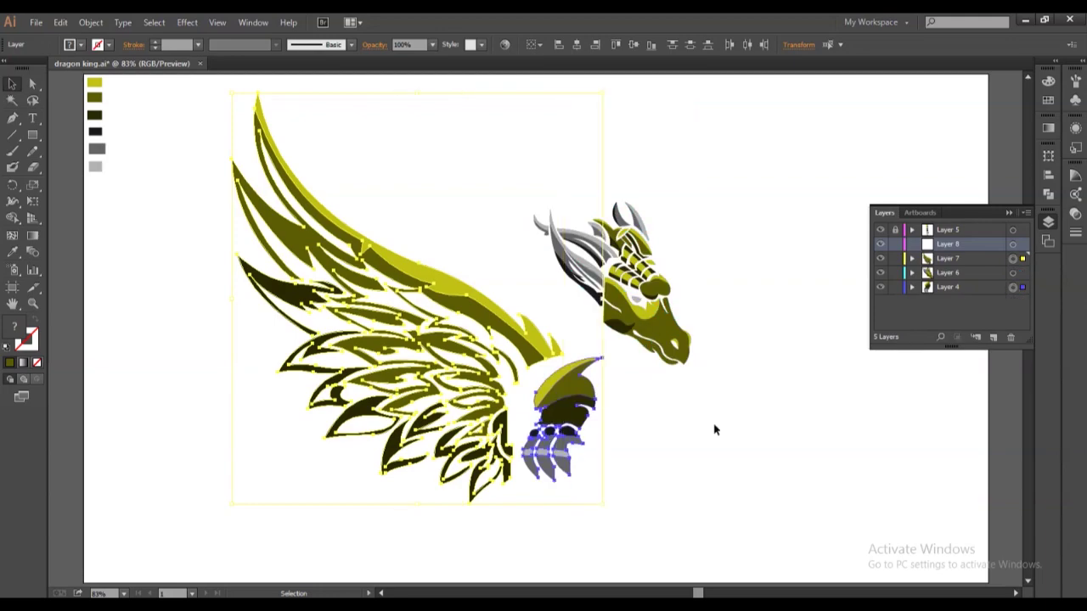
# Paste a copy into Layer 8, reflect it vertically, and place it right of the head.
pyautogui.hotkey('ctrl', 'c')
pyautogui.hotkey('ctrl', 'v')
pyautogui.rightClick(686, 406)
pyautogui.click(858, 547)
pyautogui.click(839, 495)
pyautogui.rightClick(685, 417)
pyautogui.click(832, 494)
pyautogui.moveTo(509, 456); pyautogui.dragTo(849, 424)
pyautogui.click(652, 493)
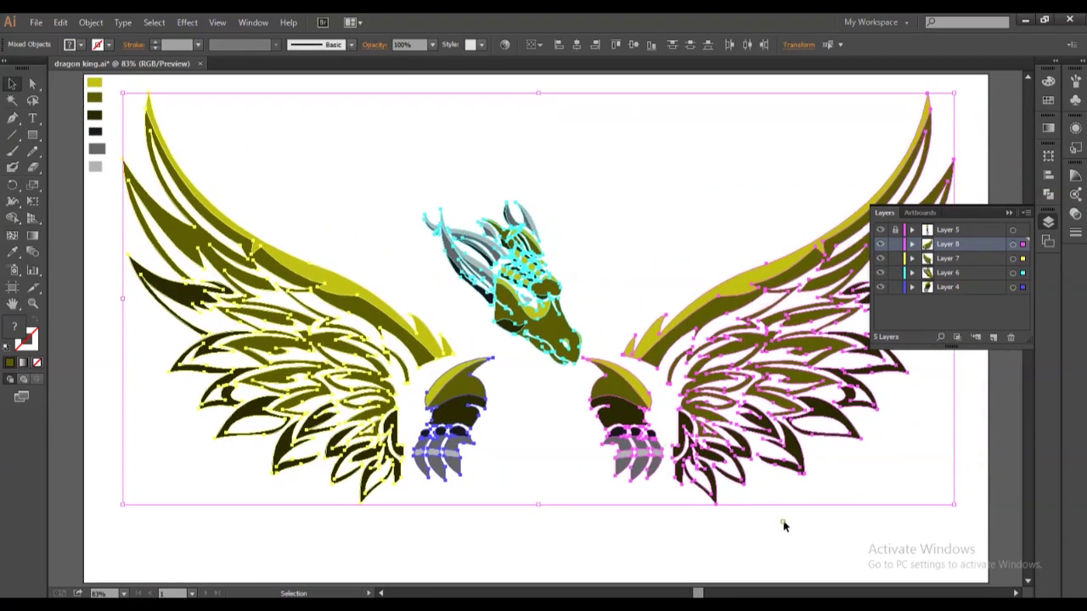
pyautogui.click(1026, 582)
pyautogui.press('p')
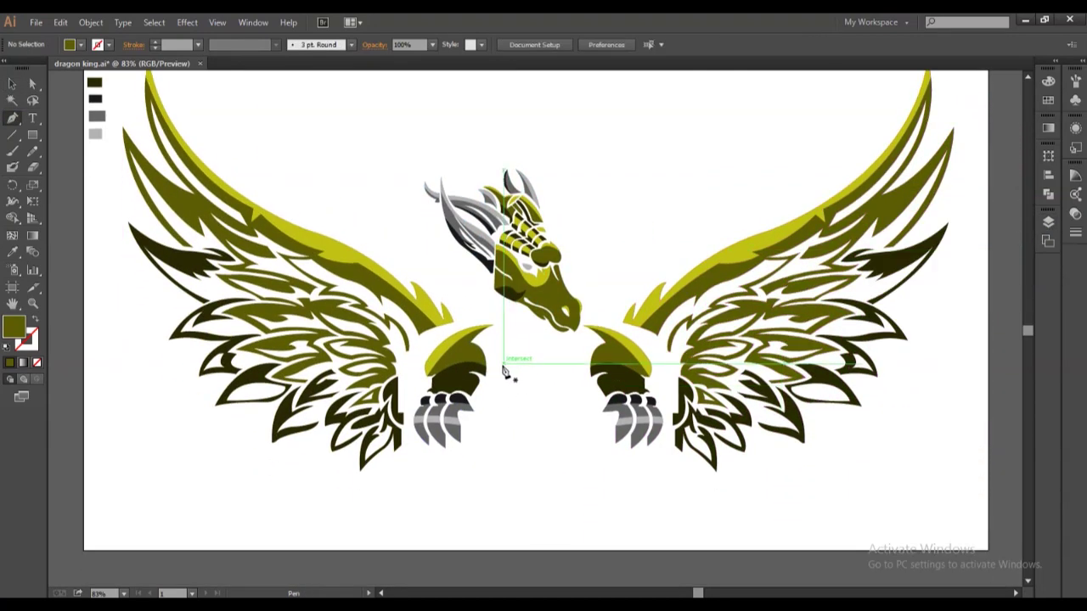
# Draw and reshape a leaf-shaped chest plate below the dragon's chin.
pyautogui.moveTo(515, 348); pyautogui.dragTo(536, 374)
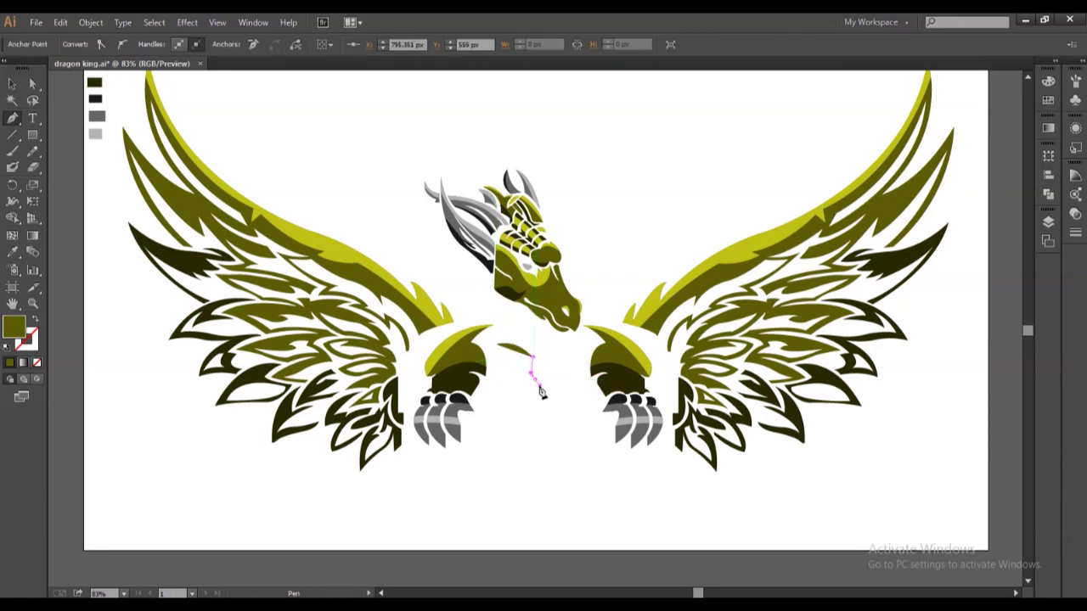
pyautogui.moveTo(498, 348); pyautogui.dragTo(500, 371)
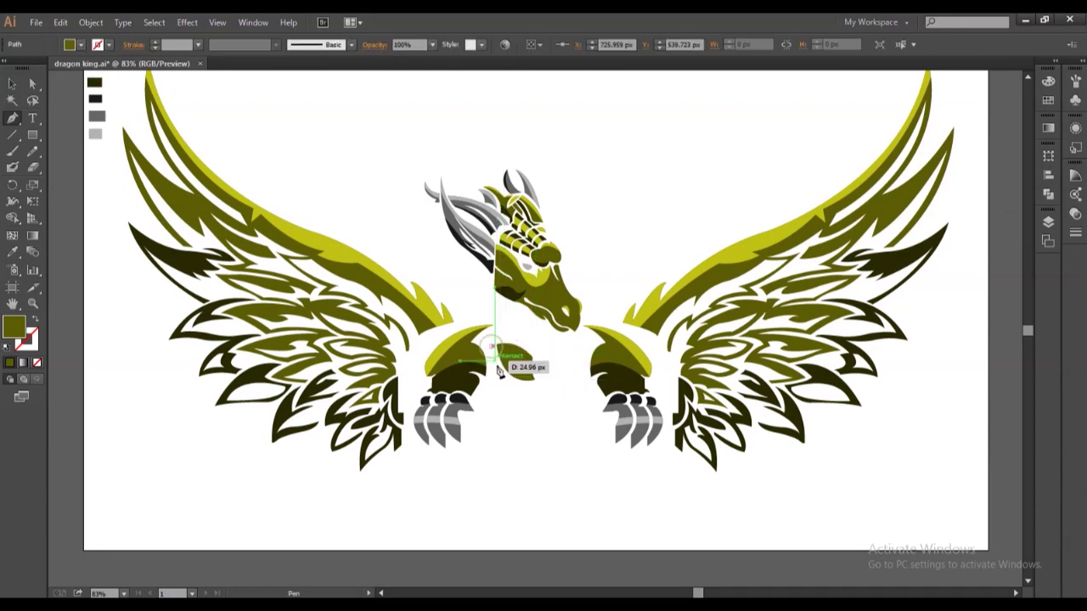
pyautogui.click(495, 353)
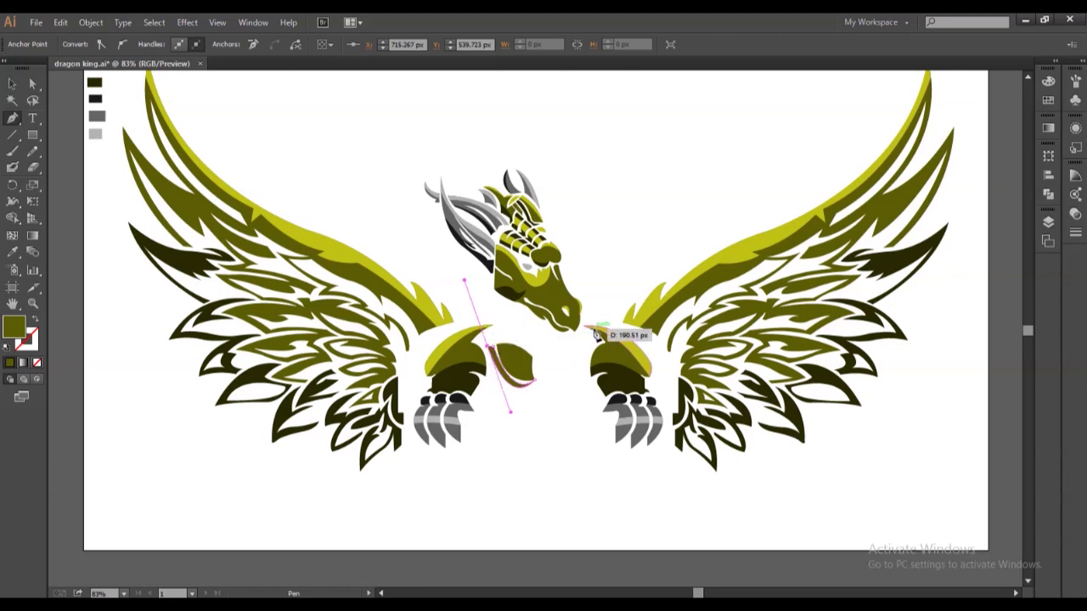
pyautogui.click(13, 84)
pyautogui.moveTo(500, 366); pyautogui.dragTo(504, 405)
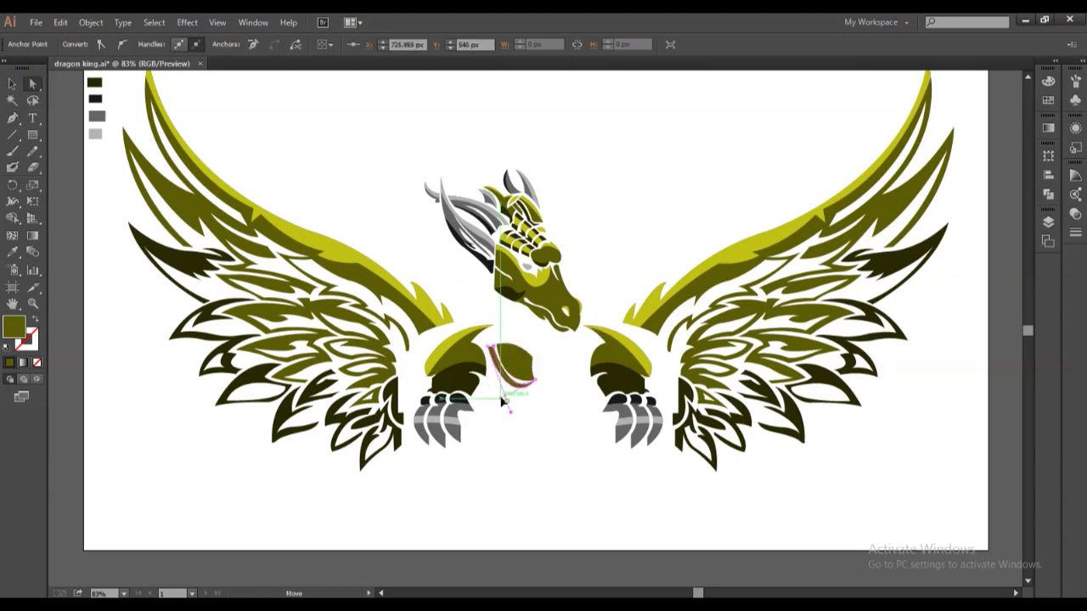
pyautogui.press('v')
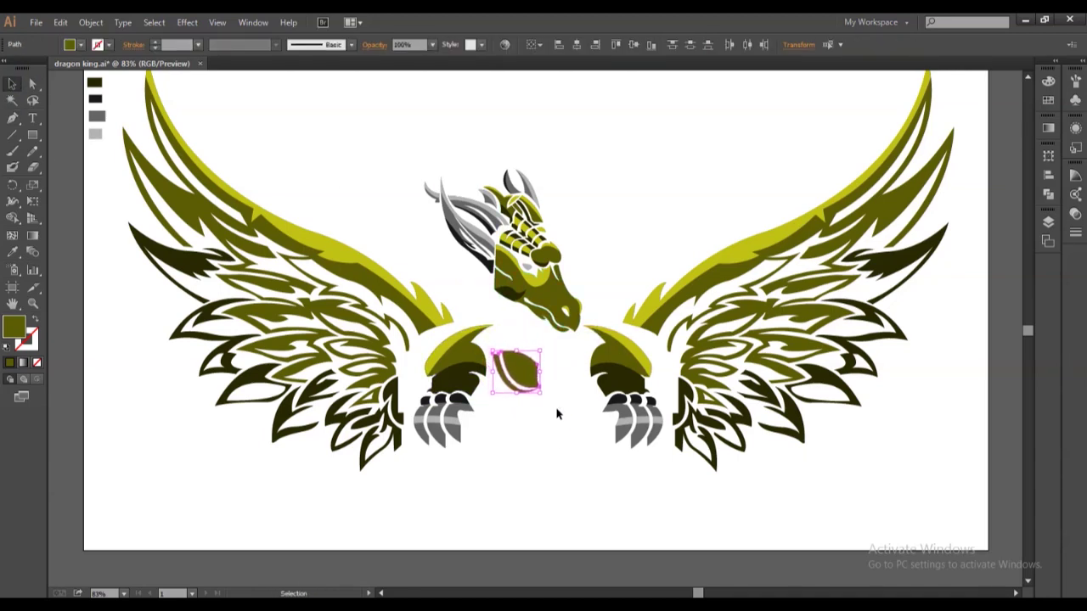
# Make a mirrored copy of the leaf and sample the wing's yellow-green onto both.
pyautogui.rightClick(522, 374)
pyautogui.click(679, 467)
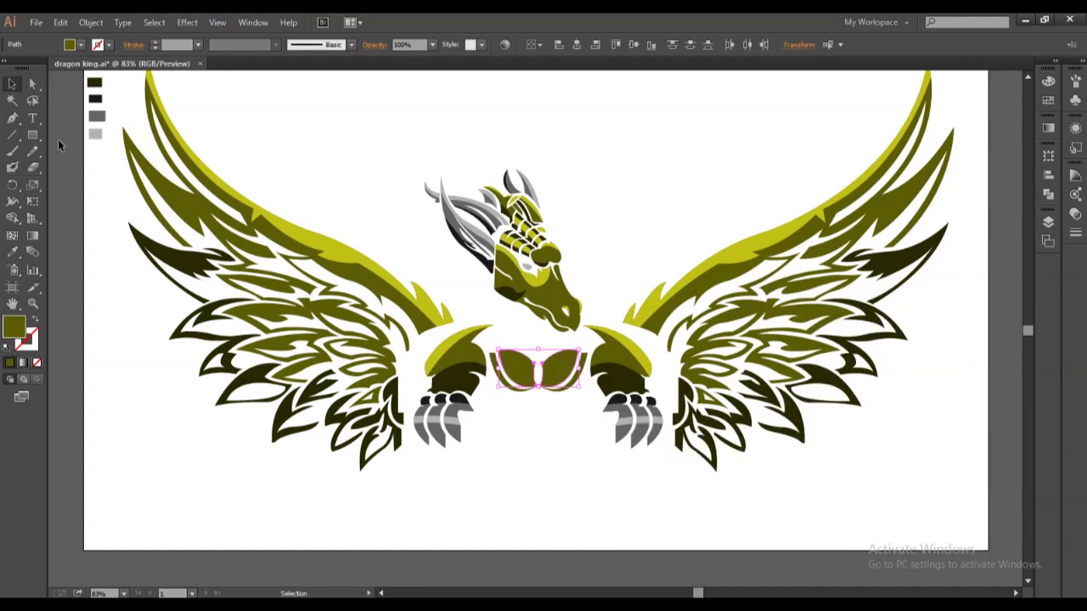
pyautogui.press('i')
pyautogui.click(240, 210)
pyautogui.press('v')
pyautogui.click(549, 443)
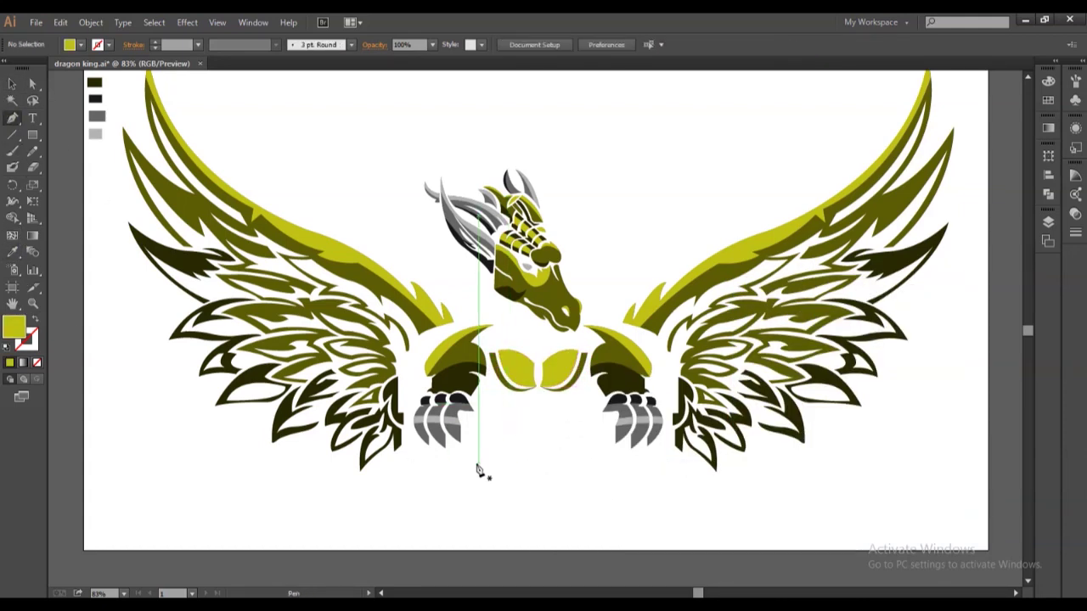
pyautogui.click(123, 593)
# Try a black-stroked outline beside the head at 200%, then undo and return to 100%.
pyautogui.click(140, 378)
pyautogui.click(355, 210)
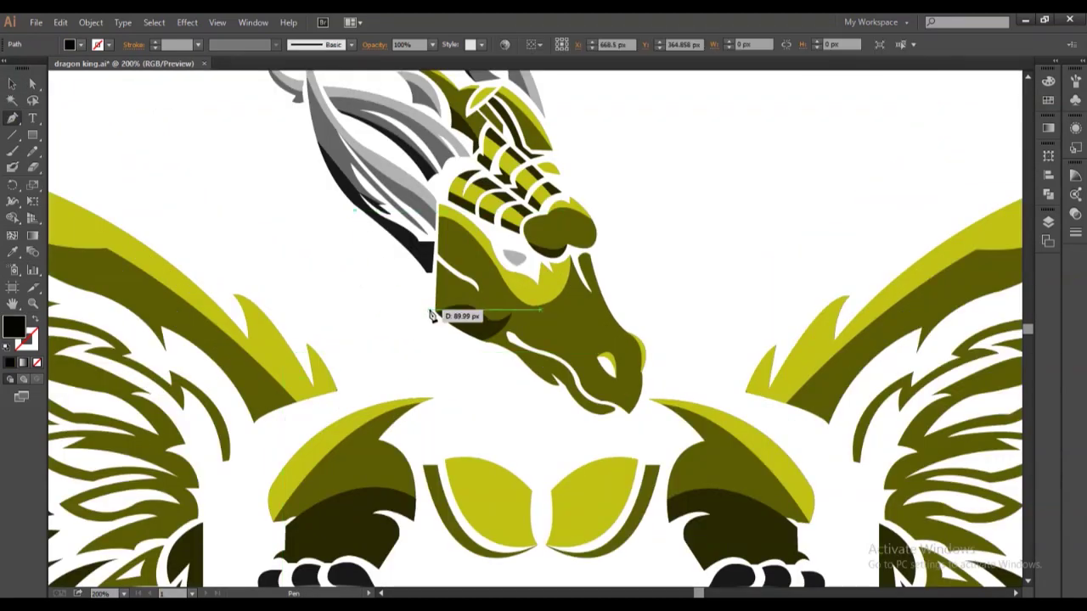
pyautogui.click(435, 311)
pyautogui.press('F6')
pyautogui.hotkey('shift', 'x')
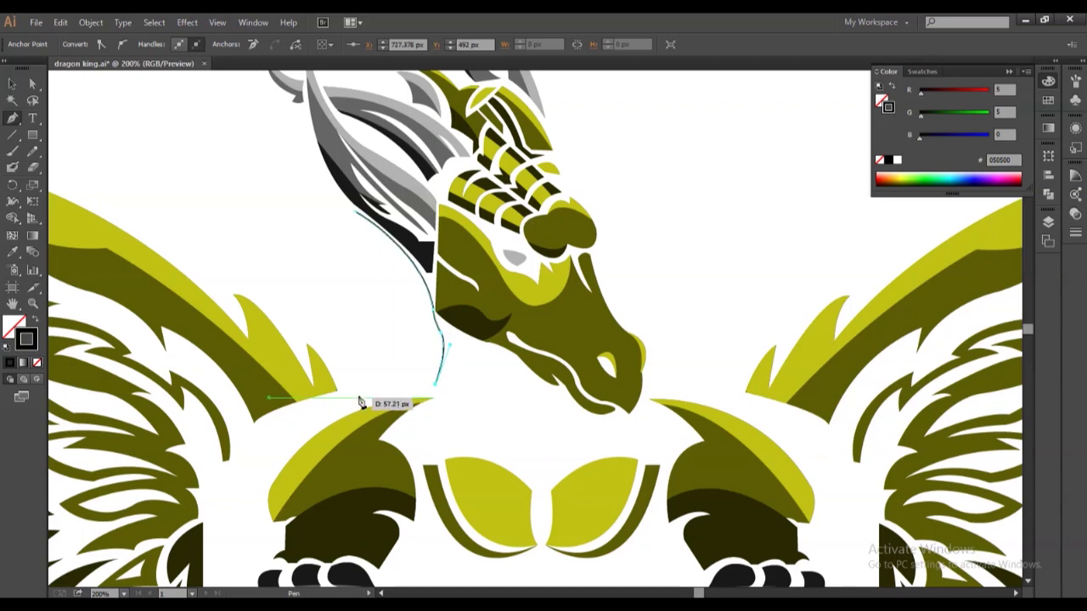
pyautogui.moveTo(223, 278); pyautogui.dragTo(178, 282)
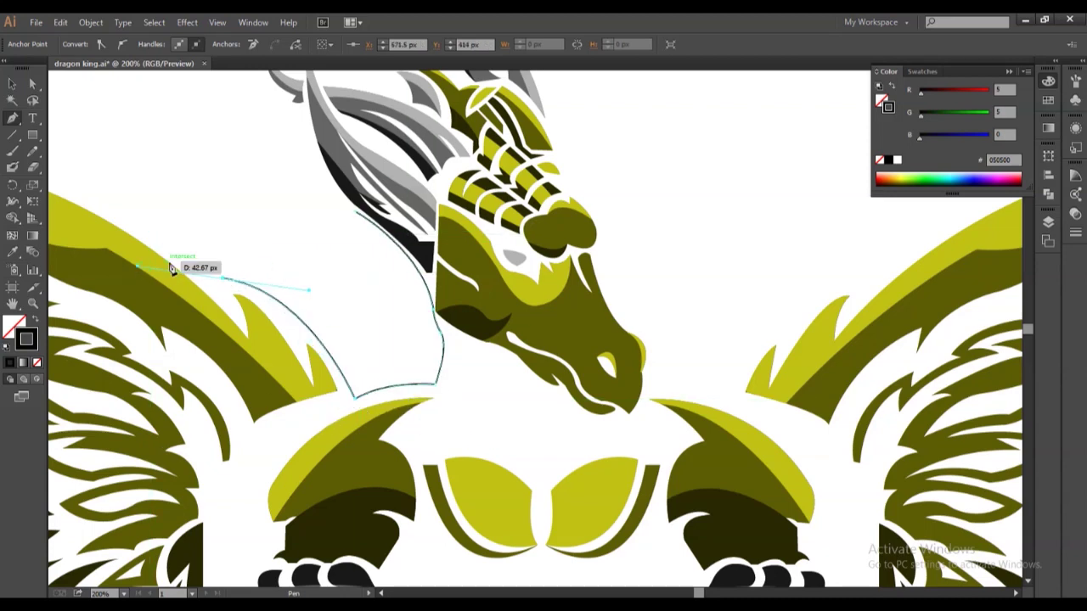
pyautogui.click(33, 85)
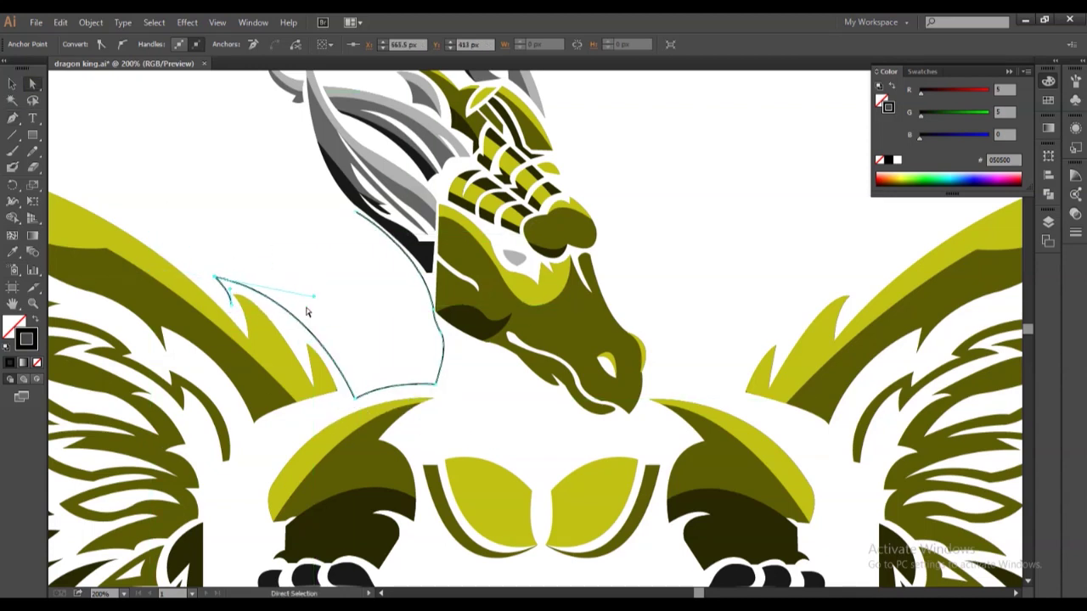
pyautogui.hscroll(-5, 535, 331)
pyautogui.click(124, 592)
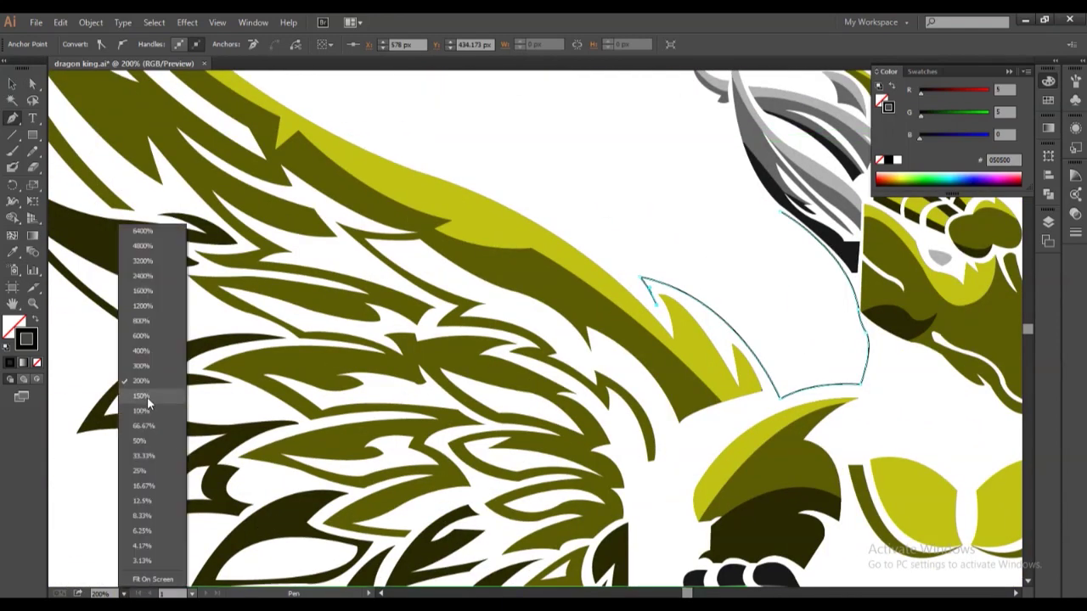
pyautogui.click(146, 396)
pyautogui.hotkey('ctrl', 'z')
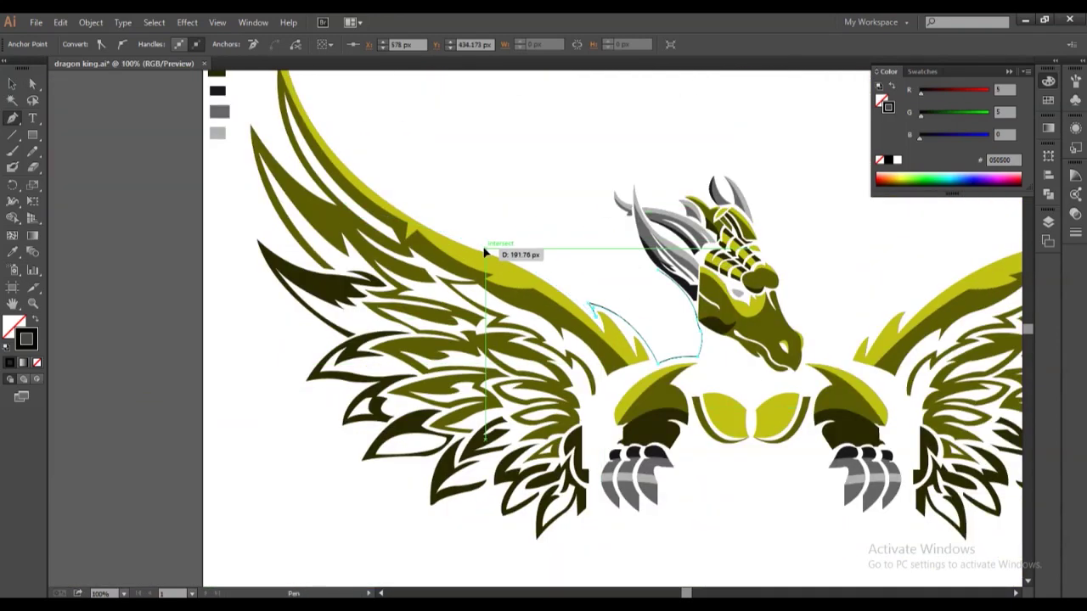
# Trace a black outline from the wing tip along the wing edge and inner spike.
pyautogui.moveTo(427, 237); pyautogui.dragTo(639, 467)
pyautogui.moveTo(495, 252); pyautogui.dragTo(465, 105)
pyautogui.moveTo(525, 404); pyautogui.dragTo(599, 488)
pyautogui.click(533, 418)
pyautogui.moveTo(463, 342); pyautogui.dragTo(448, 410)
pyautogui.click(469, 466)
pyautogui.scroll(-5, 509, 459)
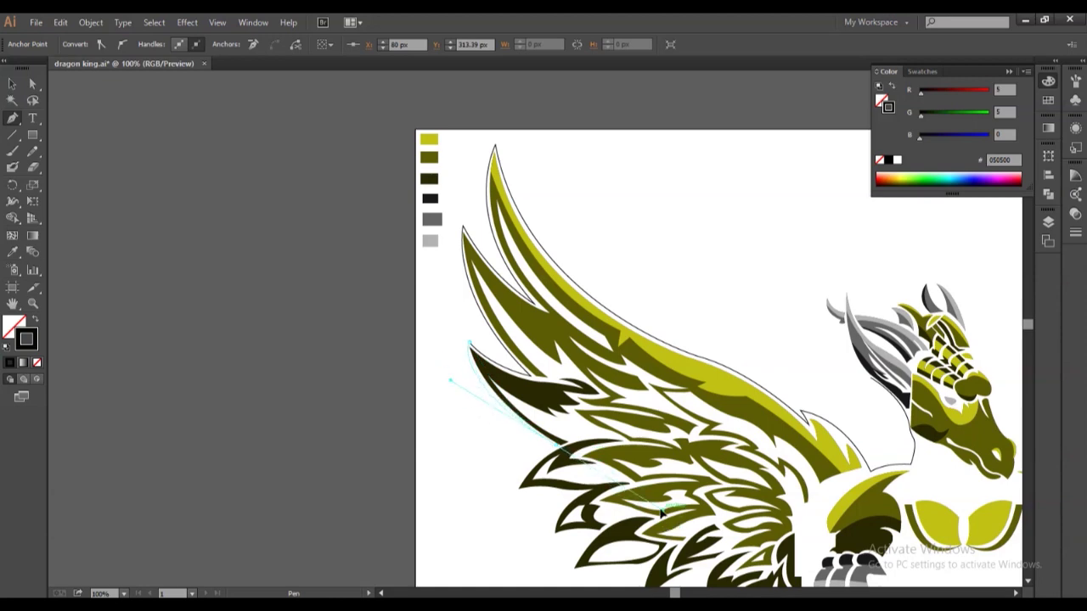
pyautogui.moveTo(654, 508); pyautogui.dragTo(668, 510)
pyautogui.click(560, 447)
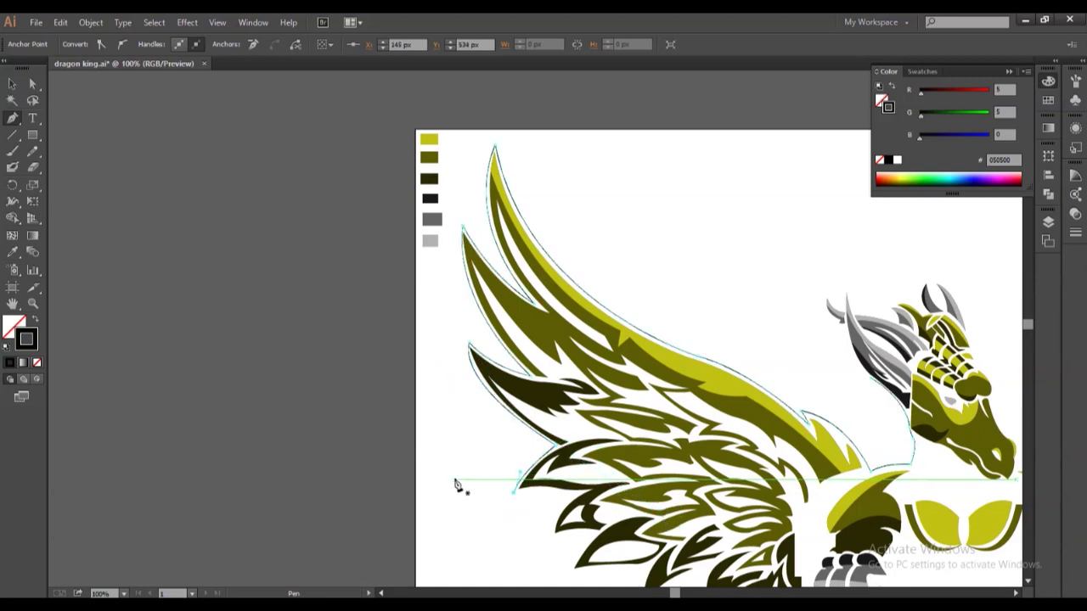
# Continue the outline along the lower wing feathers and around past the claw.
pyautogui.moveTo(554, 544); pyautogui.dragTo(561, 572)
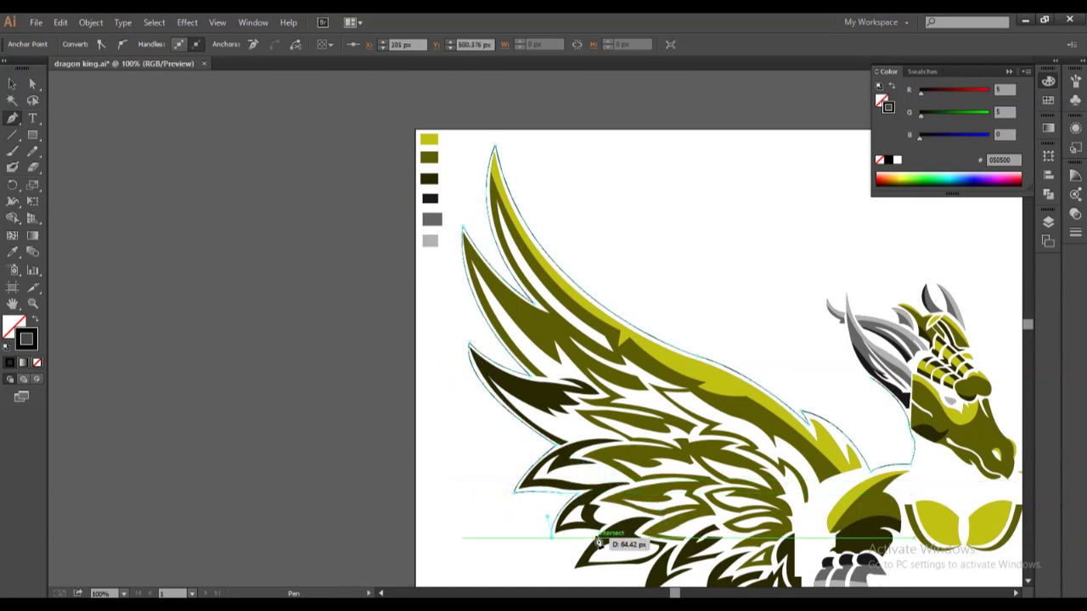
pyautogui.scroll(-6, 594, 526)
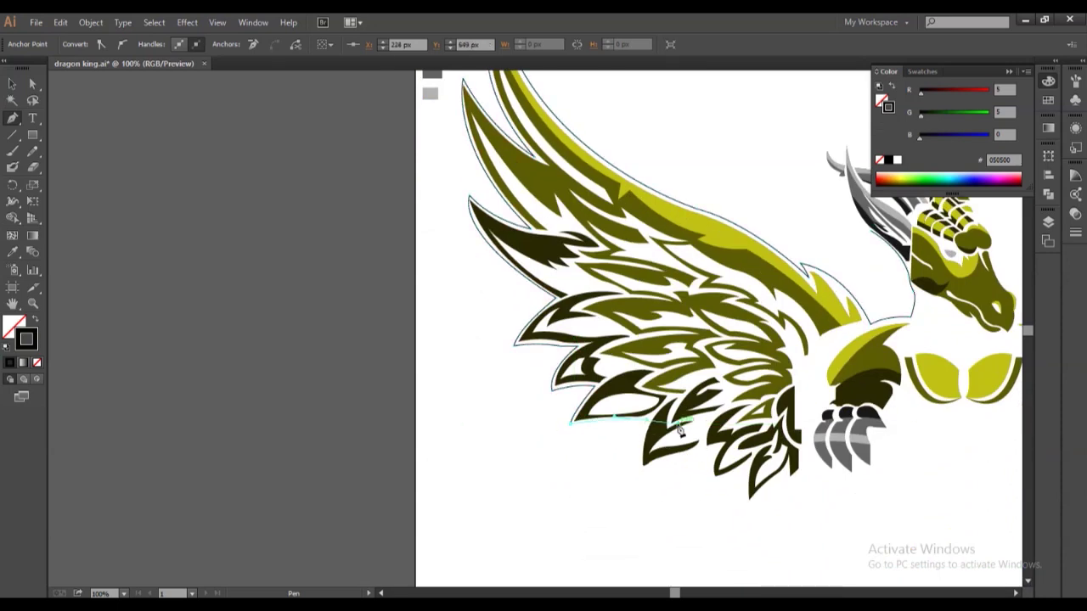
pyautogui.moveTo(641, 469); pyautogui.dragTo(719, 453)
pyautogui.moveTo(717, 490); pyautogui.dragTo(750, 512)
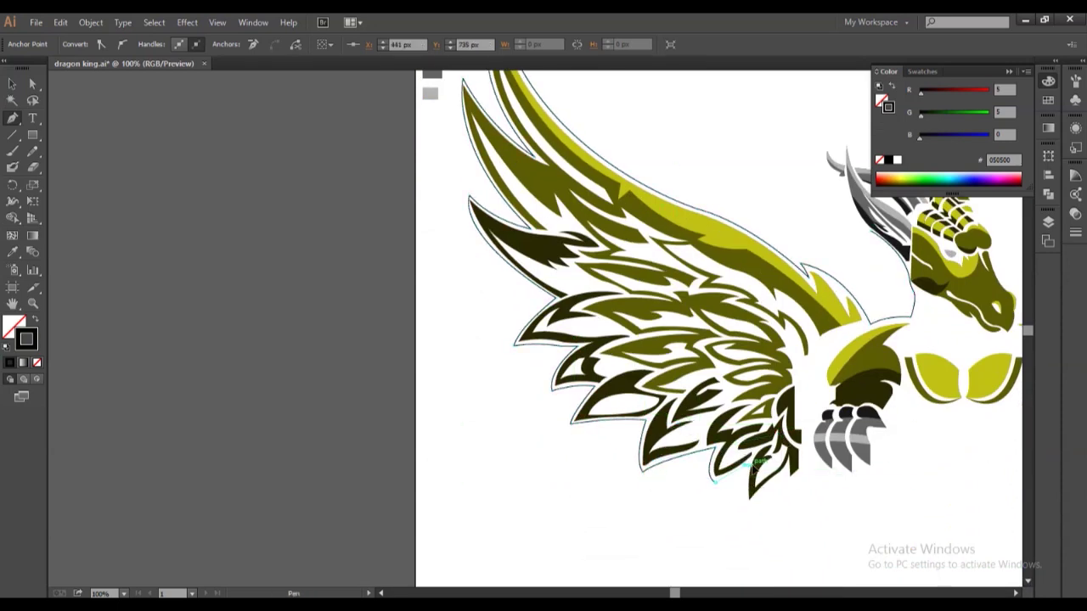
pyautogui.moveTo(787, 478); pyautogui.dragTo(787, 488)
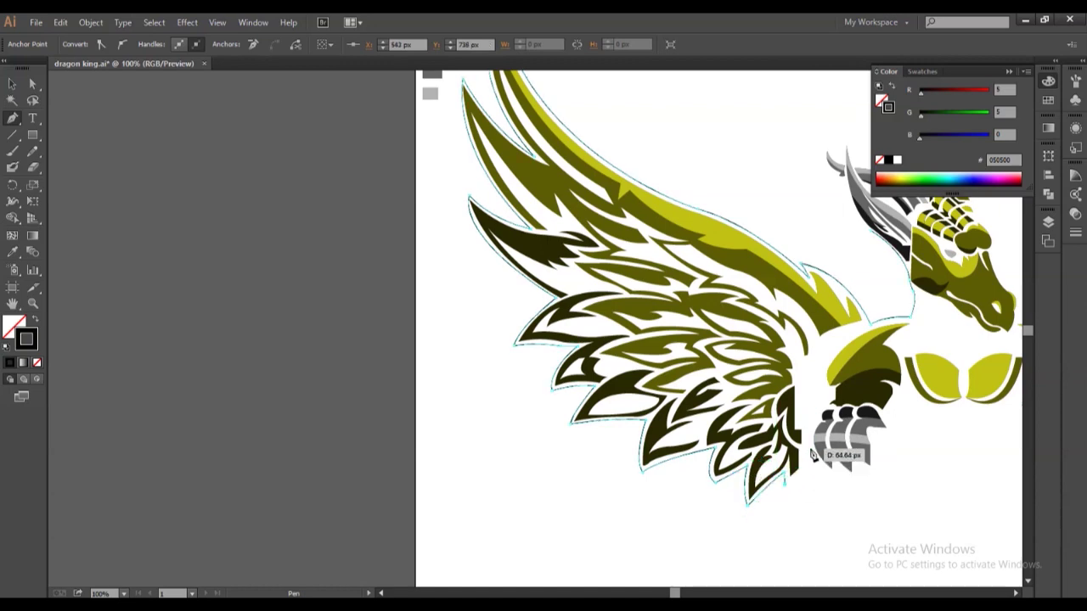
pyautogui.click(844, 476)
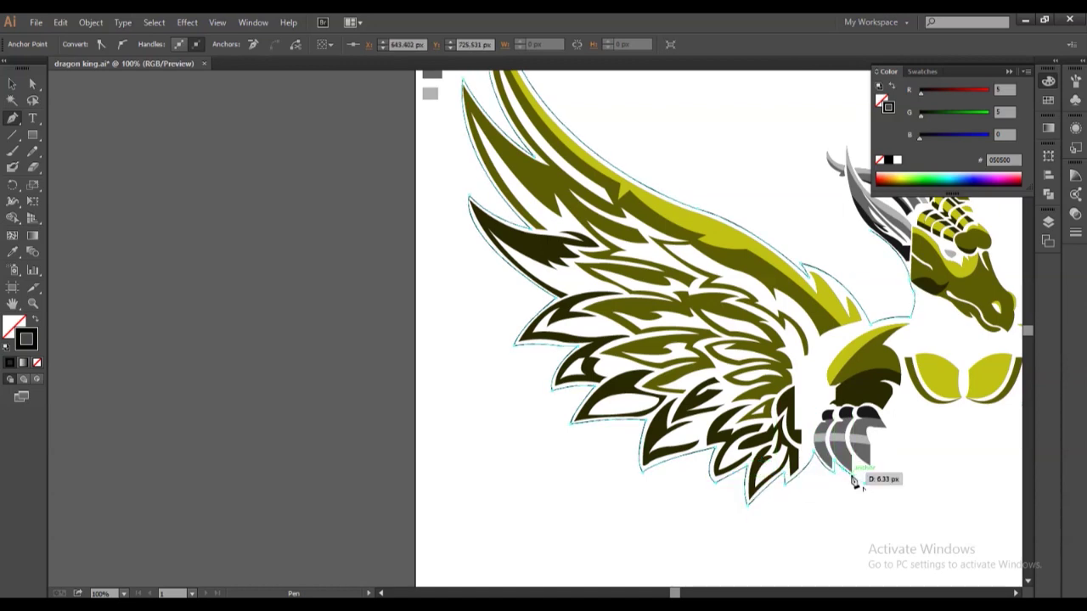
pyautogui.moveTo(876, 451); pyautogui.dragTo(889, 420)
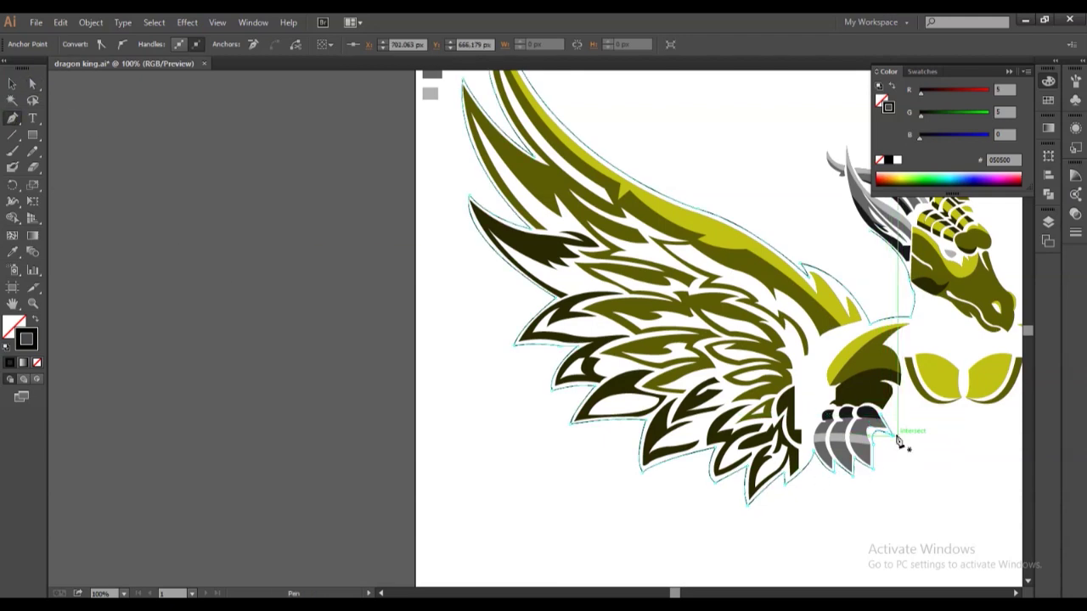
pyautogui.moveTo(922, 468); pyautogui.dragTo(914, 511)
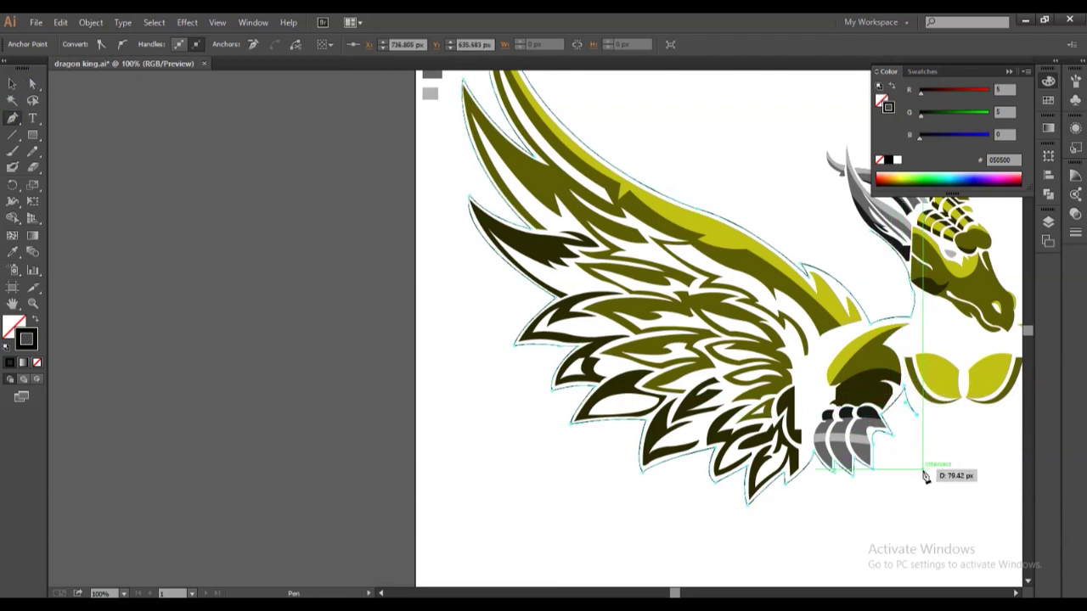
pyautogui.press('v')
# Mirror the wing outline path and nudge the copy onto the right wing.
pyautogui.hscroll(3, 619, 331)
pyautogui.scroll(1, 620, 331)
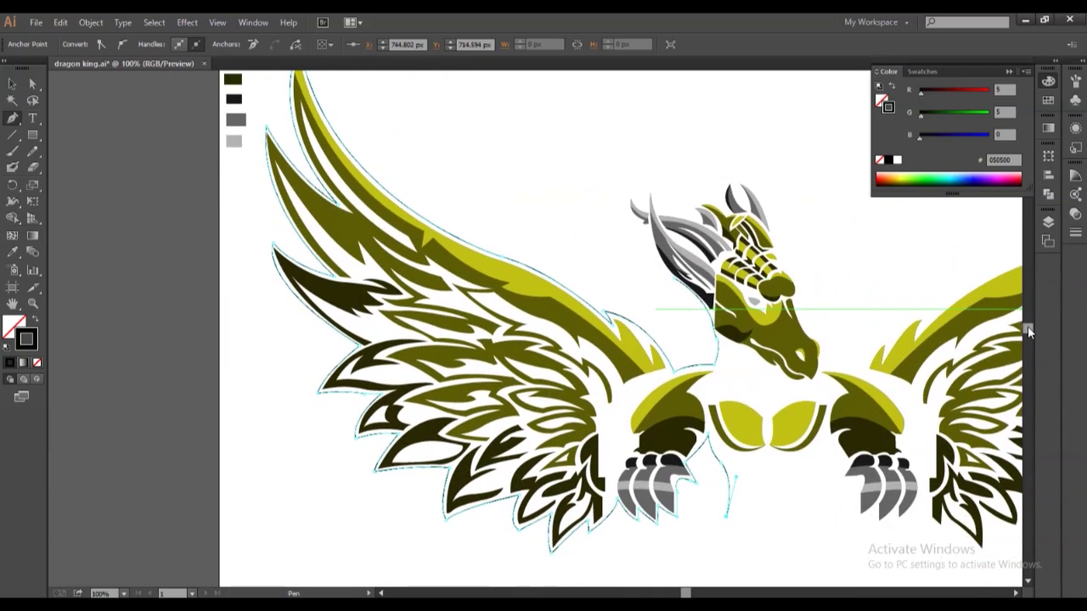
pyautogui.click(773, 492)
pyautogui.moveTo(375, 548); pyautogui.dragTo(791, 547)
pyautogui.hotkey('shift', 'Right')
pyautogui.hotkey('shift', 'Right')
pyautogui.hotkey('shift', 'Right')
pyautogui.hotkey('shift', 'Right')
pyautogui.hotkey('shift', 'Right')
pyautogui.hotkey('shift', 'Right')
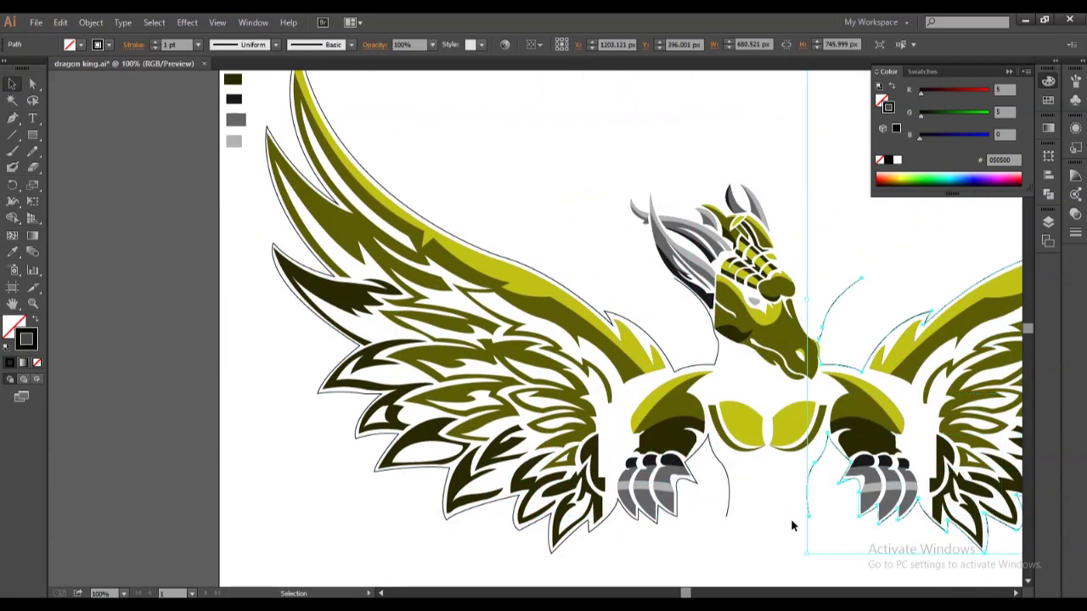
pyautogui.click(790, 498)
pyautogui.hscroll(5, 843, 433)
pyautogui.click(696, 442)
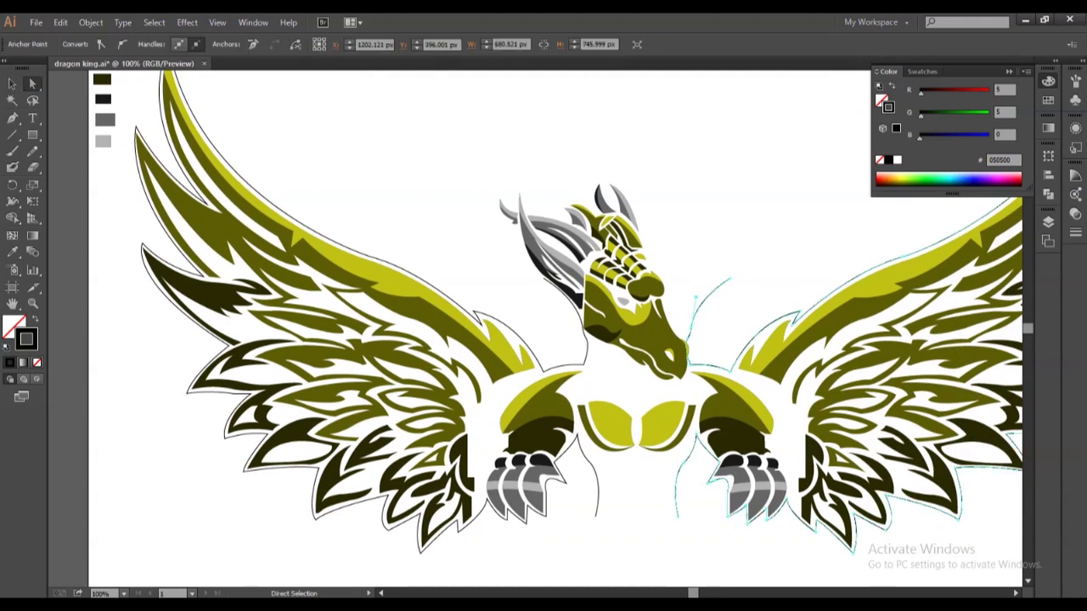
# Zoom in and continue the outline path with Pen anchors up the neck to the horn tip.
pyautogui.press('p')
pyautogui.click(721, 304)
pyautogui.hotkey('ctrl', '=')
pyautogui.hotkey('ctrl', '=')
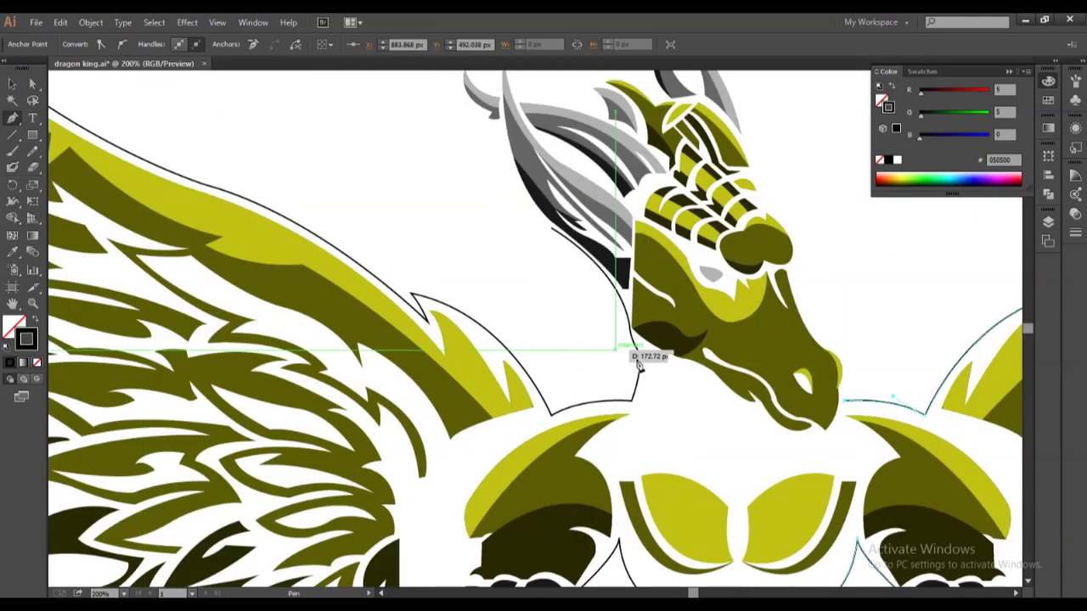
pyautogui.moveTo(788, 223); pyautogui.dragTo(761, 197)
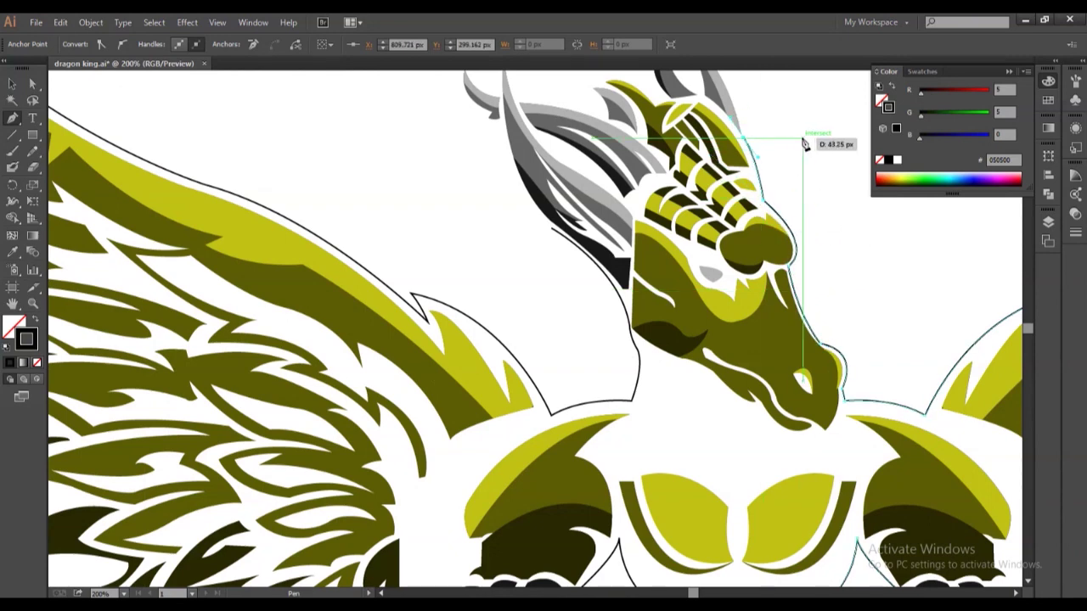
pyautogui.scroll(3, 807, 138)
pyautogui.click(747, 327)
pyautogui.moveTo(633, 215); pyautogui.dragTo(686, 243)
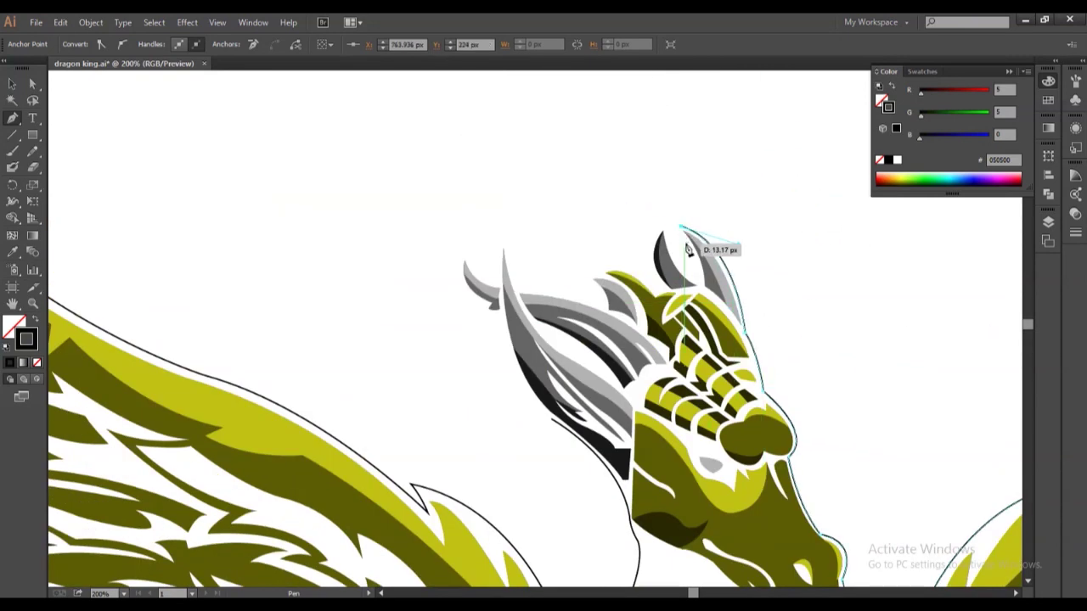
# Trace the outline around the horn base and left spikes, then view the whole dragon.
pyautogui.click(665, 285)
pyautogui.click(590, 283)
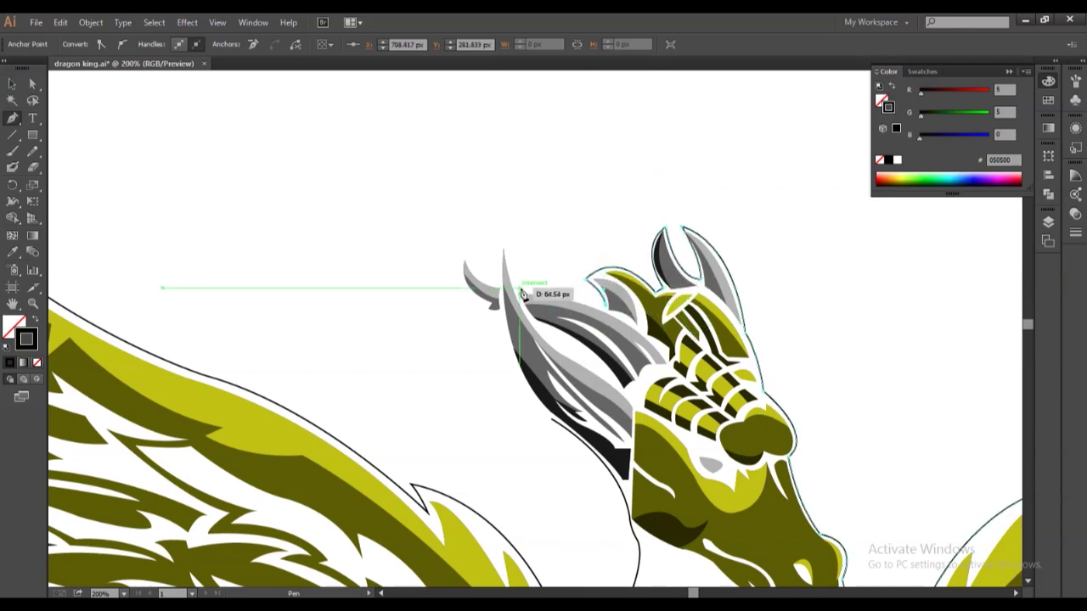
pyautogui.moveTo(509, 279); pyautogui.dragTo(504, 200)
pyautogui.click(463, 246)
pyautogui.moveTo(500, 315); pyautogui.dragTo(557, 329)
pyautogui.moveTo(557, 429); pyautogui.dragTo(610, 459)
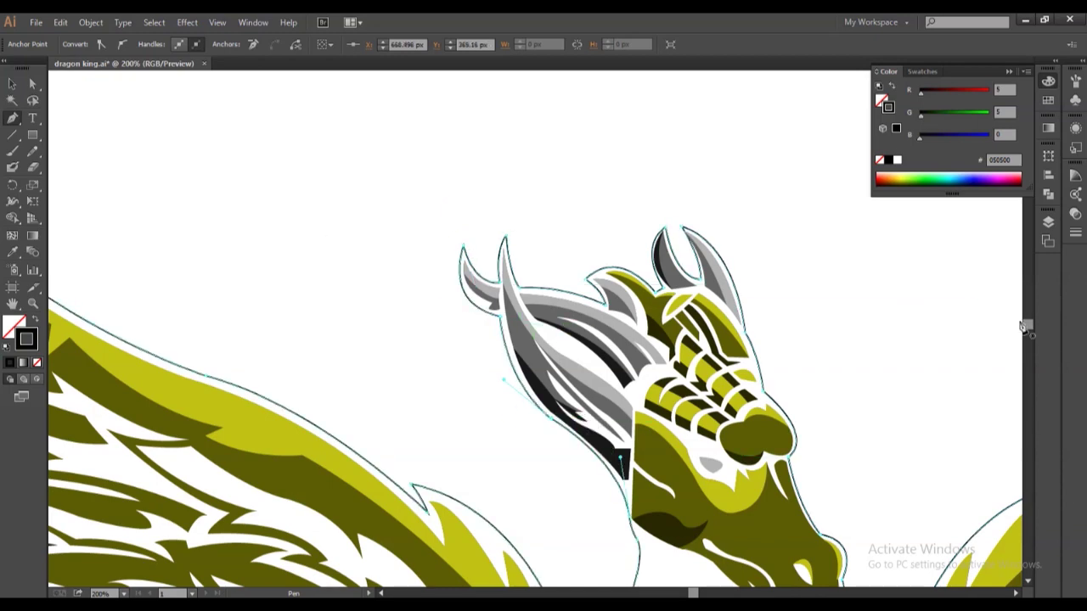
pyautogui.scroll(-2, 934, 365)
pyautogui.press('a')
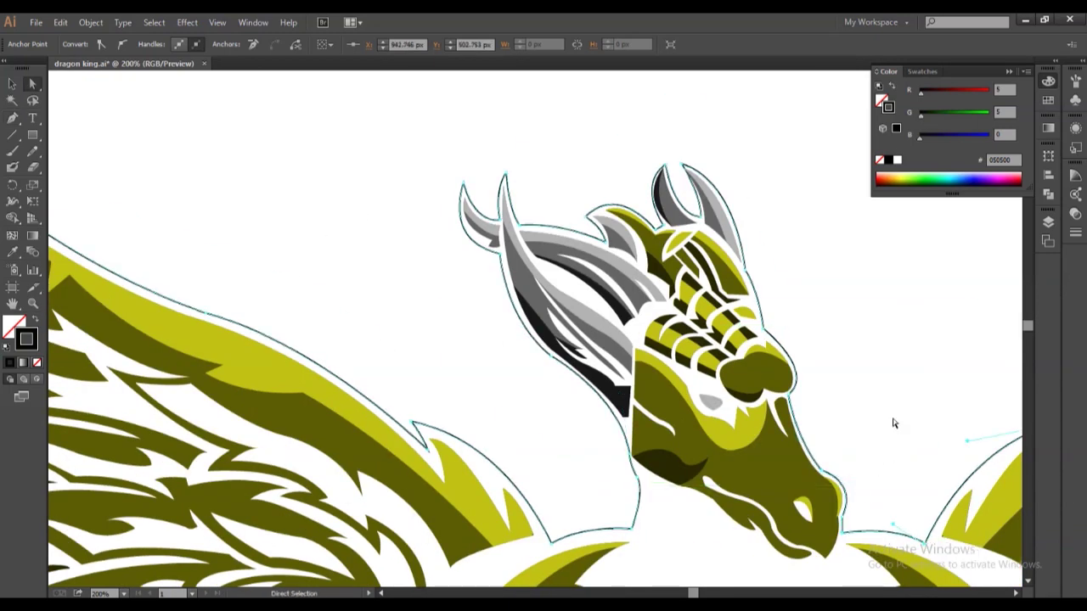
pyautogui.hotkey('ctrl', '0')
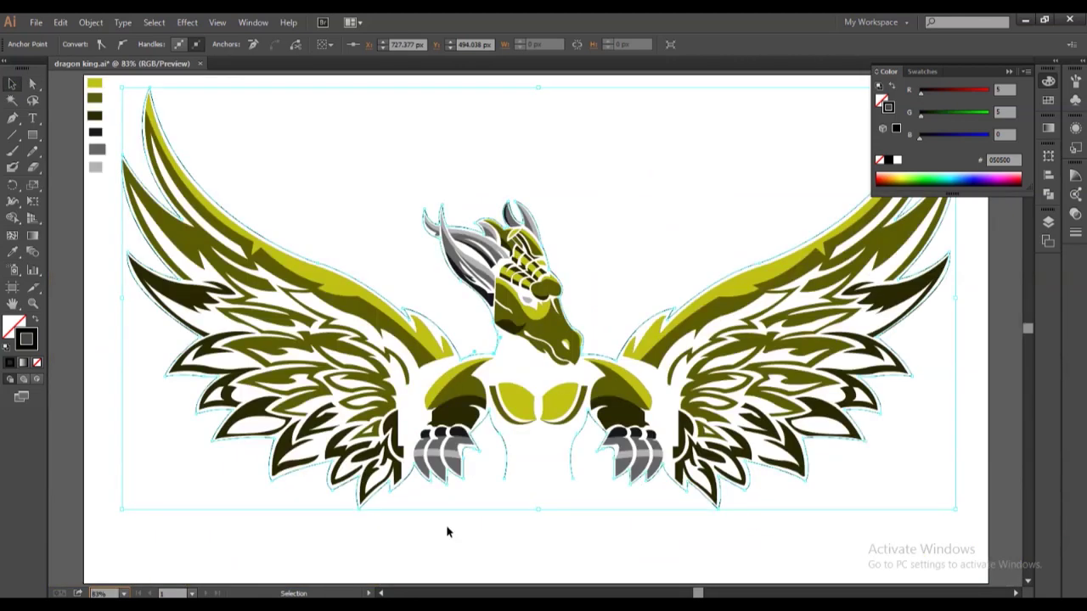
# Fill the enclosing outline path black and remove its stroke.
pyautogui.rightClick(572, 491)
pyautogui.click(394, 200)
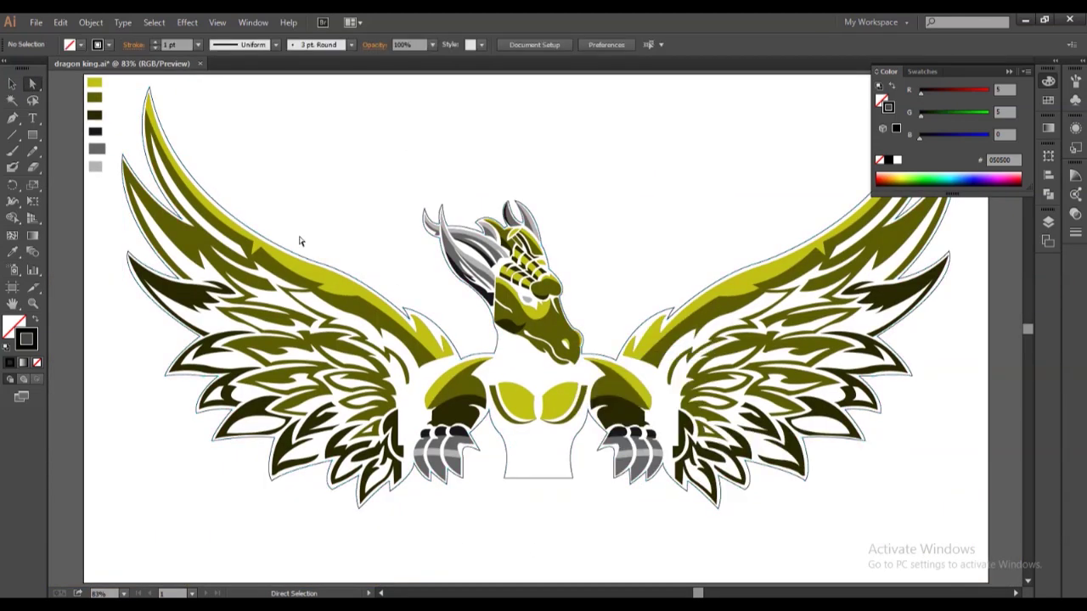
pyautogui.press('v')
pyautogui.click(396, 291)
pyautogui.click(81, 44)
pyautogui.click(34, 70)
pyautogui.press('/')
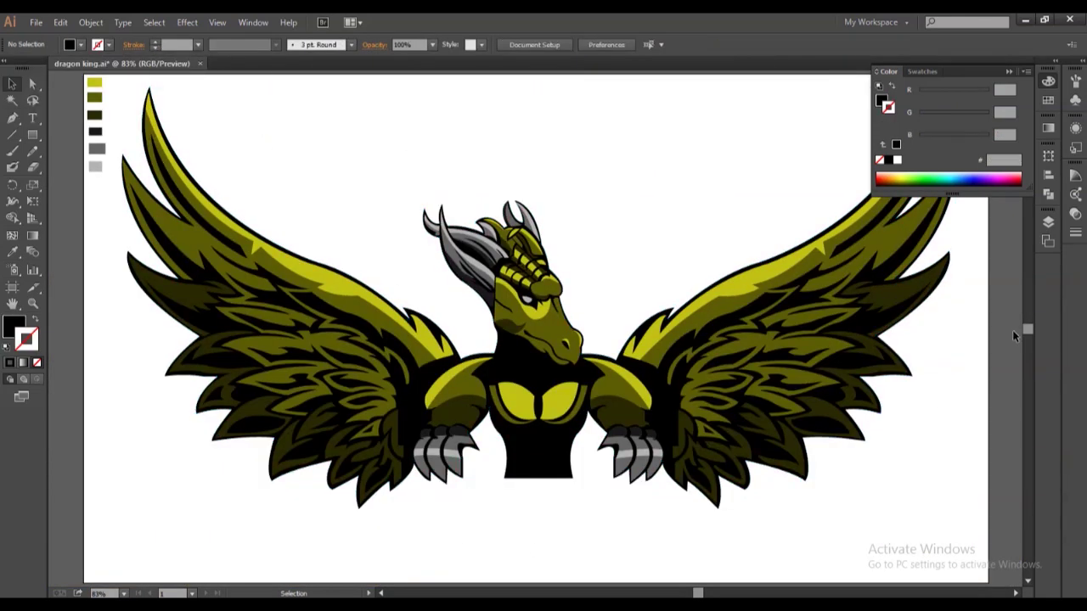
# Delete the colour swatch layer and scale the whole artwork down, centred.
pyautogui.scroll(-1, 817, 444)
pyautogui.click(1038, 479)
pyautogui.click(1037, 591)
pyautogui.hotkey('ctrl', 'a')
pyautogui.moveTo(122, 480); pyautogui.dragTo(282, 404)
pyautogui.click(326, 439)
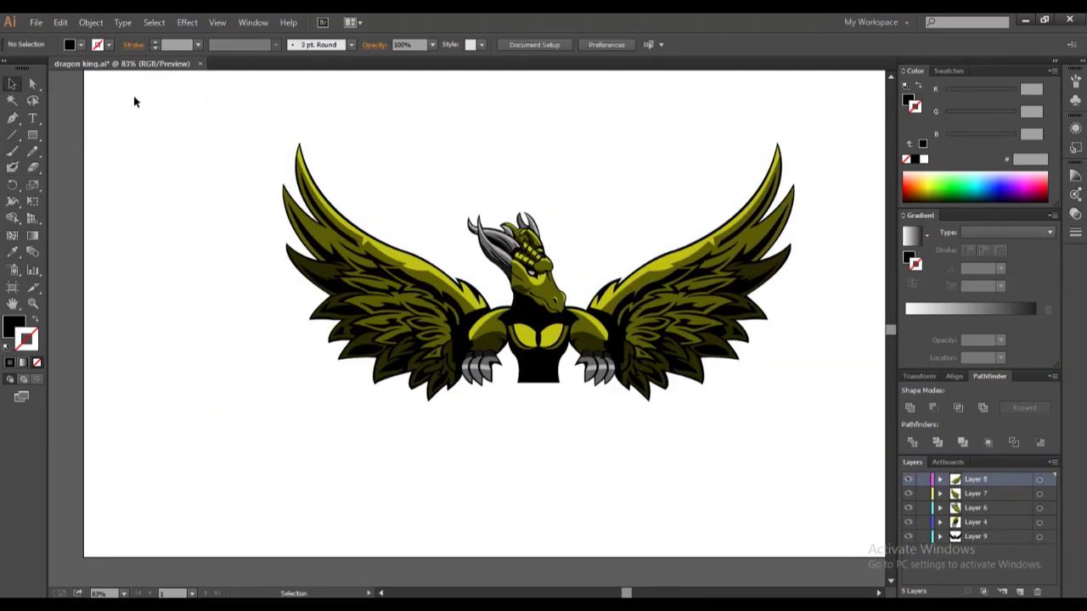
pyautogui.moveTo(489, 281); pyautogui.dragTo(571, 428)
pyautogui.click(573, 423)
pyautogui.press('t')
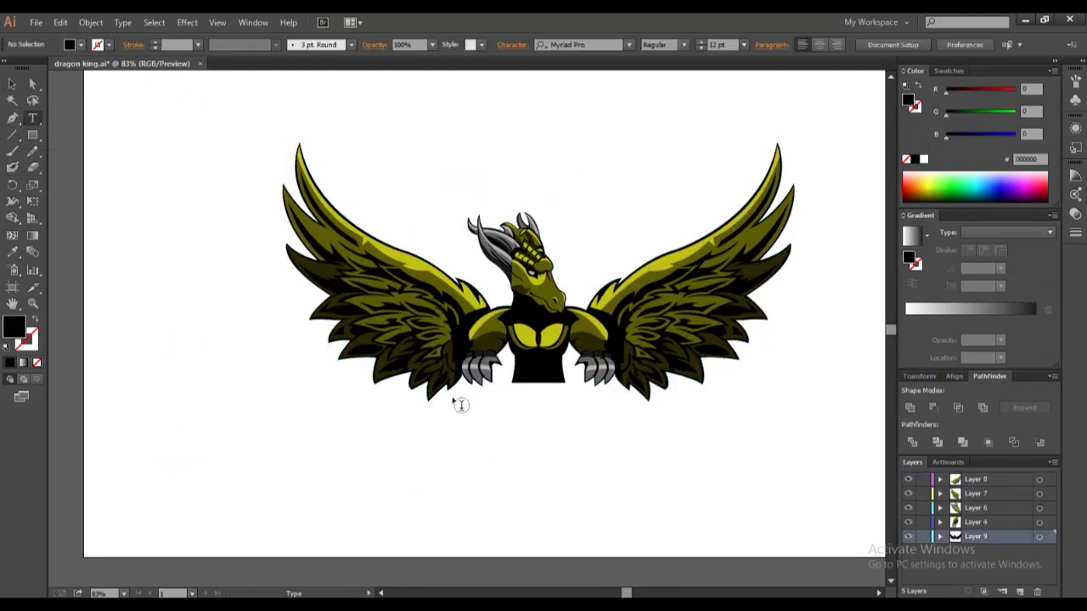
pyautogui.click(33, 135)
# Draw a black banner rectangle under the dragon's claws and stretch it taller.
pyautogui.moveTo(429, 399); pyautogui.dragTo(644, 367)
pyautogui.press('v')
pyautogui.moveTo(538, 399); pyautogui.dragTo(538, 440)
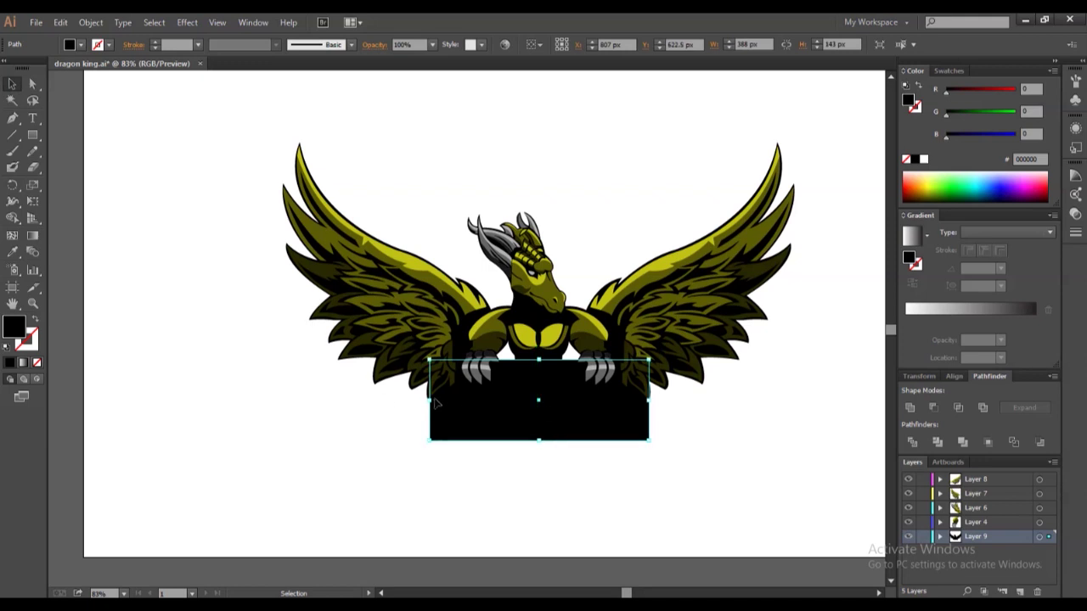
pyautogui.click(548, 472)
# Add DRAGON text in 86 pt Bold on the banner, coloured the wing's olive.
pyautogui.press('t')
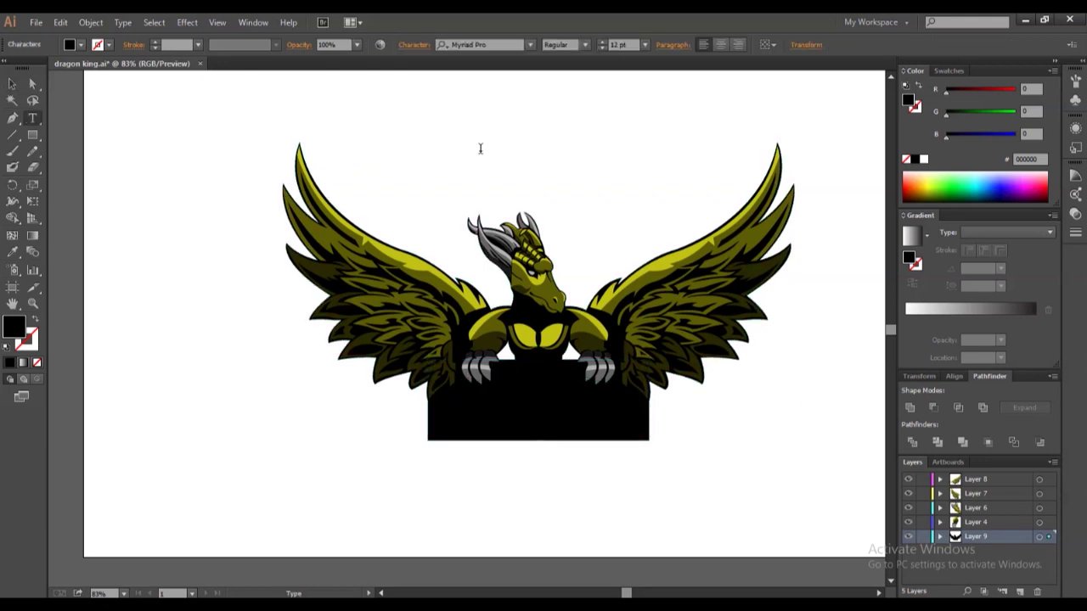
pyautogui.write('DRAGON')
pyautogui.hotkey('ctrl', 'shift', '.')
pyautogui.press('v')
pyautogui.press('i')
pyautogui.moveTo(526, 106); pyautogui.dragTo(539, 407)
pyautogui.click(418, 259)
pyautogui.press('v')
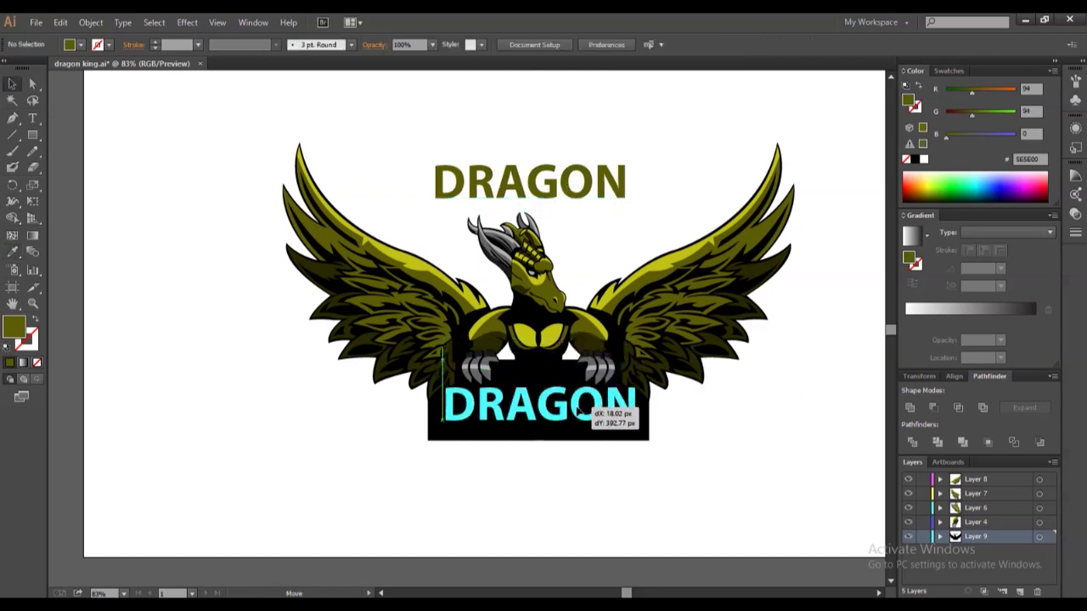
pyautogui.click(437, 484)
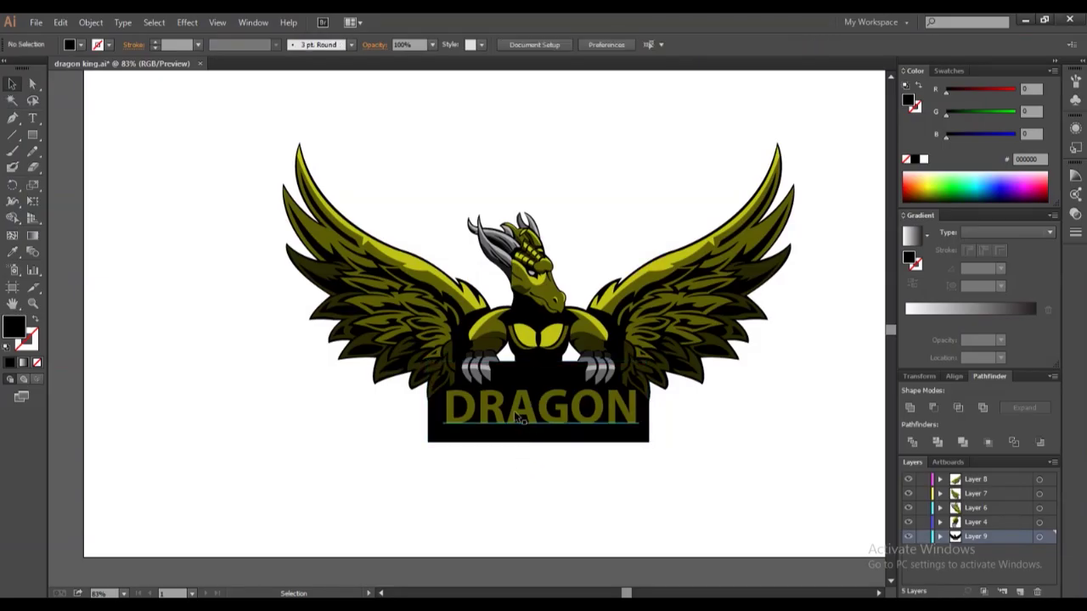
# Warp DRAGON with an Arc Upper 30% effect and arrange it backward.
pyautogui.click(520, 416)
pyautogui.click(186, 22)
pyautogui.click(365, 229)
pyautogui.moveTo(905, 290); pyautogui.dragTo(904, 284)
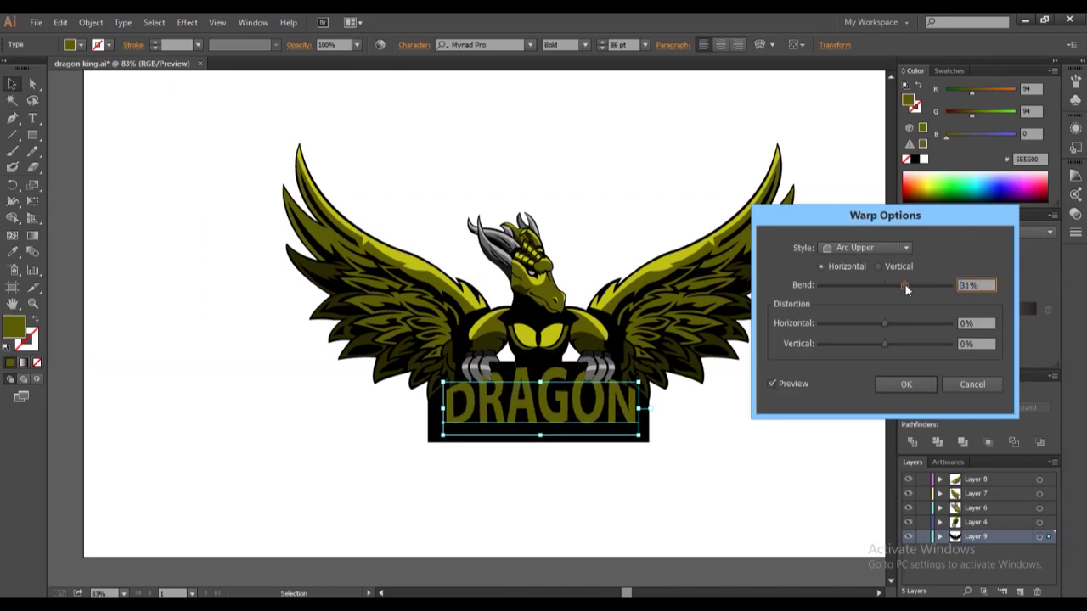
pyautogui.click(900, 384)
pyautogui.rightClick(435, 436)
pyautogui.click(618, 455)
pyautogui.rightClick(434, 436)
pyautogui.click(617, 441)
pyautogui.hotkey('ctrl', 'a')
pyautogui.rightClick(563, 378)
pyautogui.press('Escape')
pyautogui.press('a')
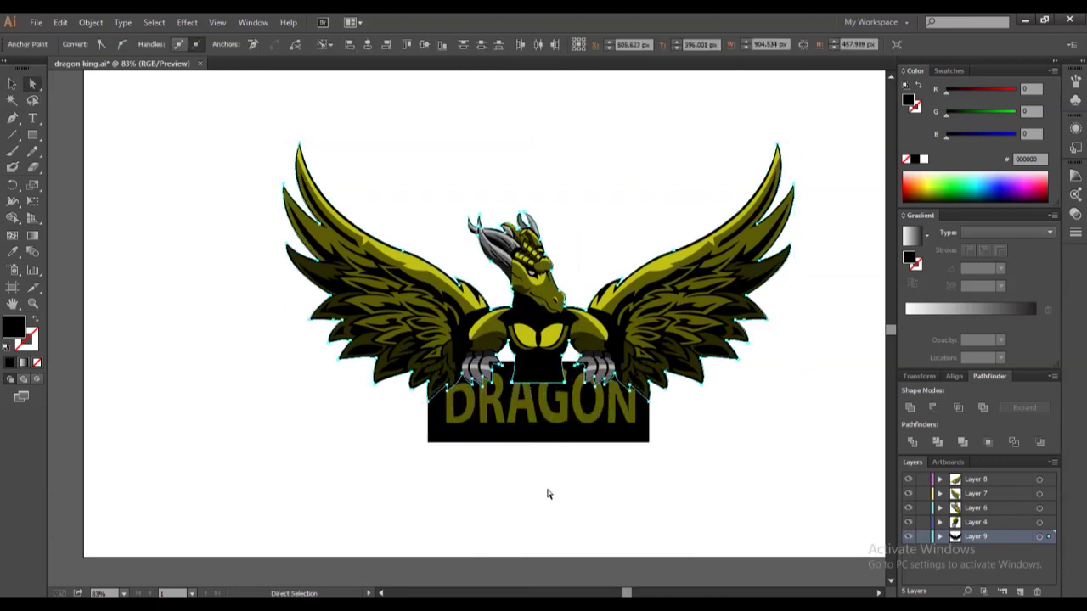
# Fill the DRAGON text orange and expand its appearance into shapes.
pyautogui.press('v')
pyautogui.click(476, 407)
pyautogui.click(70, 44)
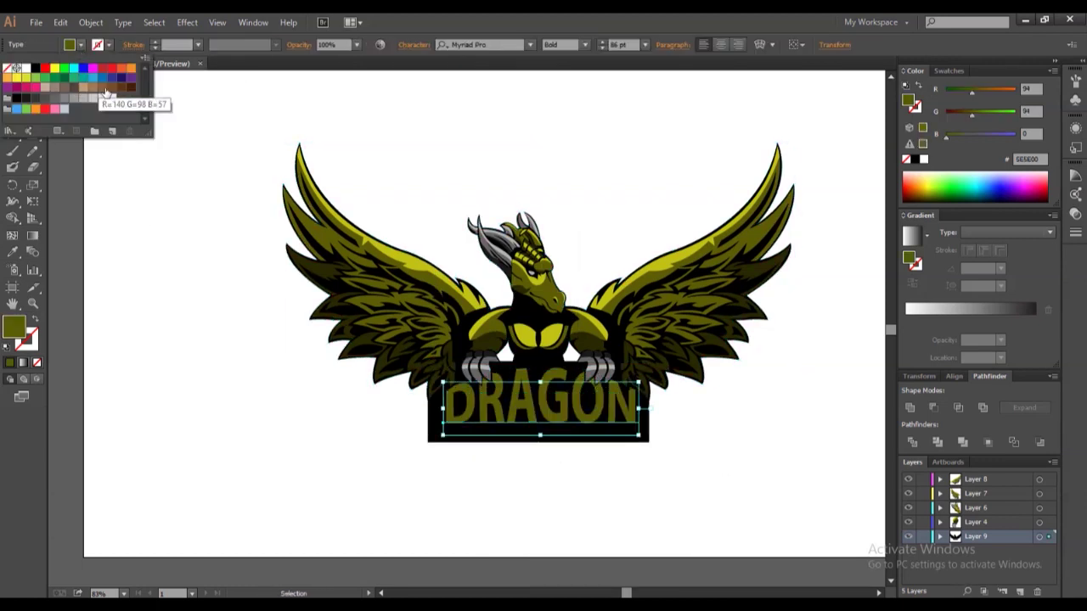
pyautogui.click(34, 85)
pyautogui.click(458, 427)
pyautogui.click(90, 22)
pyautogui.click(552, 416)
pyautogui.click(91, 22)
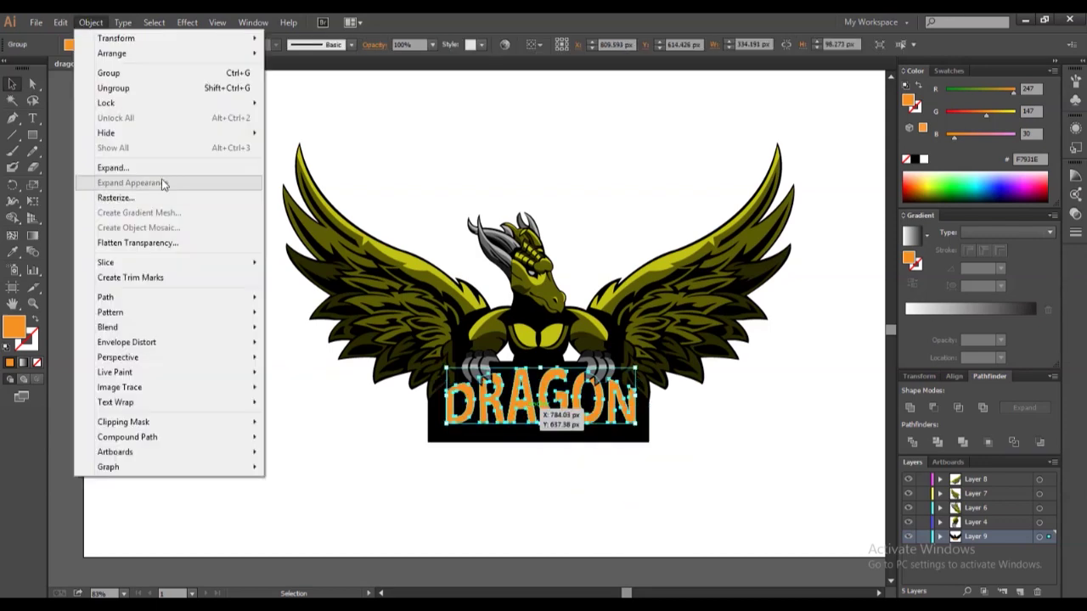
# Add a -5 inset offset path to the lettering and recolour the inset shapes.
pyautogui.click(306, 344)
pyautogui.write('5')
pyautogui.click(193, 471)
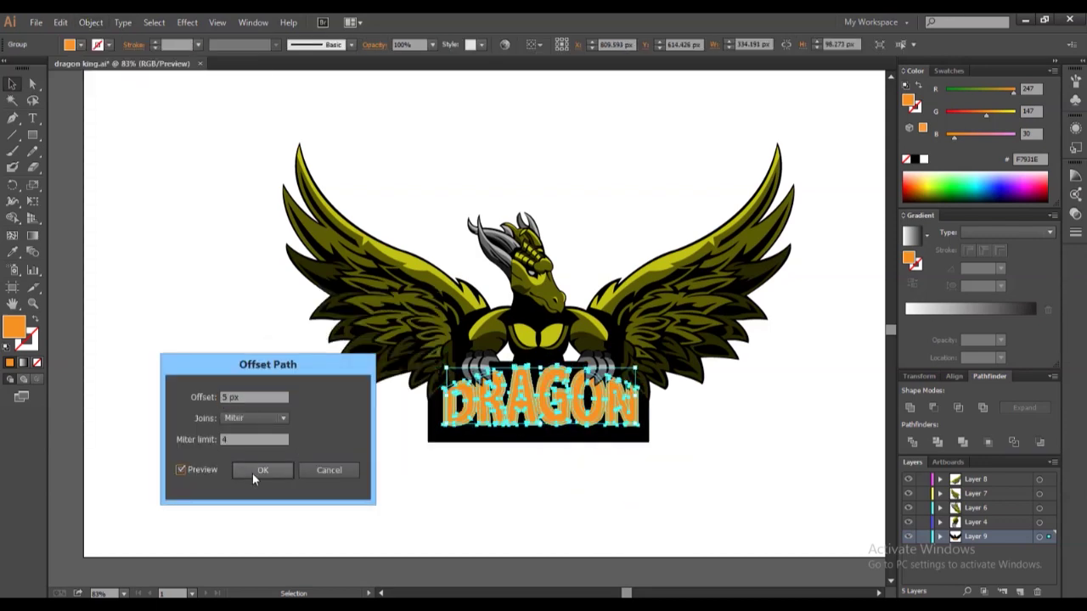
pyautogui.write('-5')
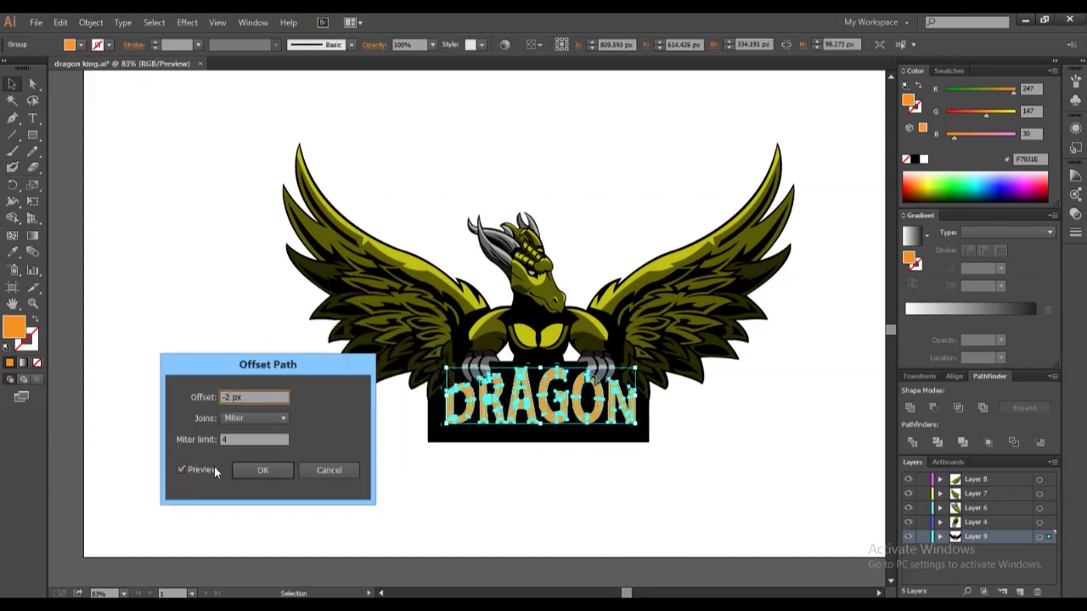
pyautogui.click(262, 470)
pyautogui.click(80, 44)
pyautogui.click(56, 68)
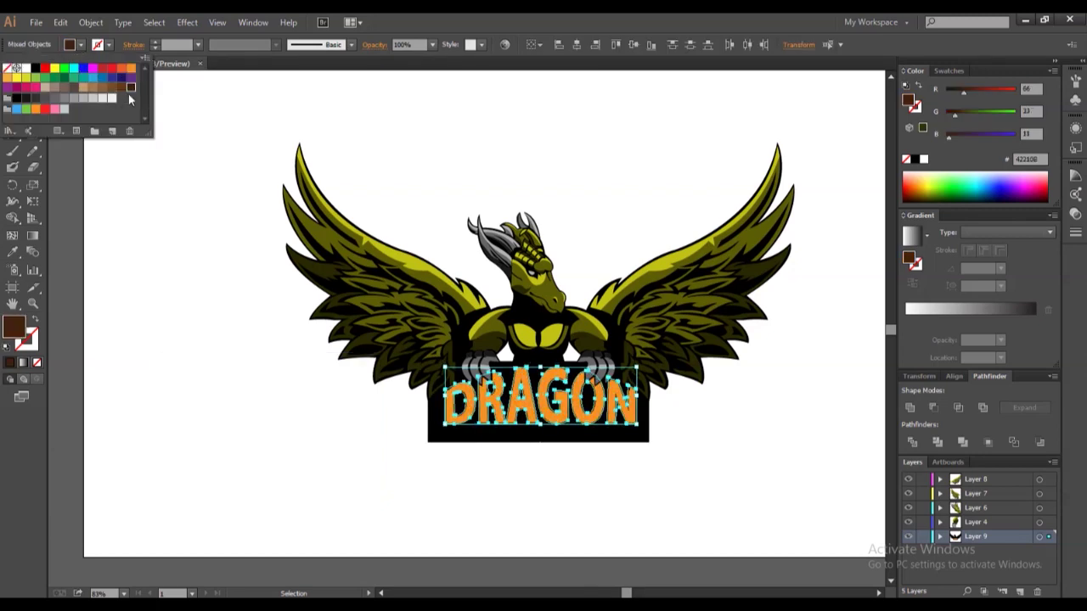
pyautogui.click(228, 386)
# Reselect the DRAGON lettering, adjust its fill colour options, and deselect everything.
pyautogui.rightClick(563, 417)
pyautogui.click(594, 493)
pyautogui.click(81, 44)
pyautogui.press('i')
pyautogui.click(80, 44)
pyautogui.press('Escape')
pyautogui.hotkey('ctrl', 'shift', 'a')
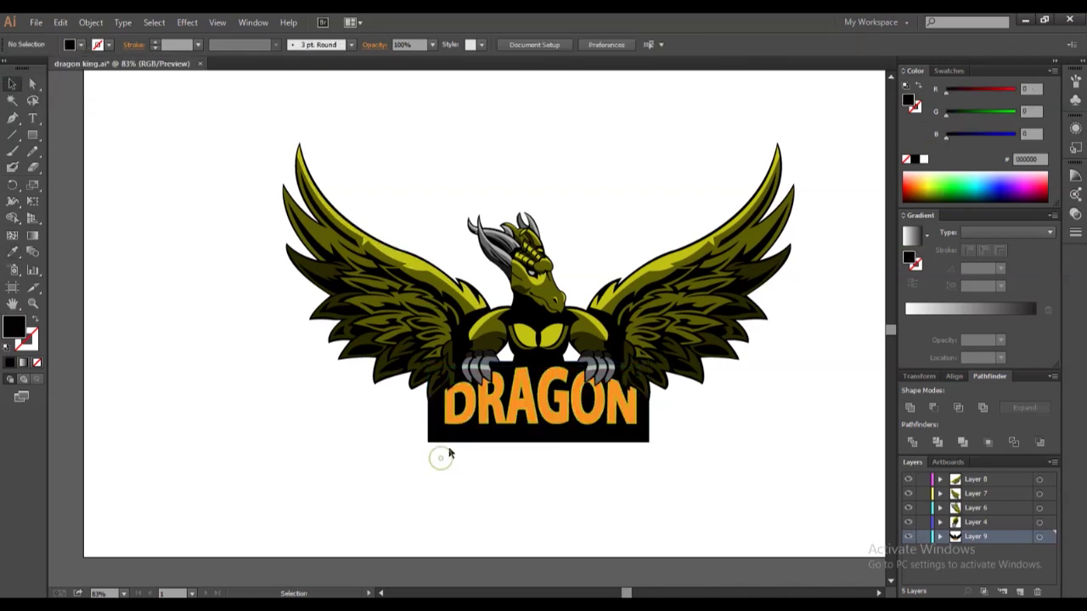
# Try a yellow stroke on the dragon artwork, then undo it.
pyautogui.click(459, 365)
pyautogui.click(132, 44)
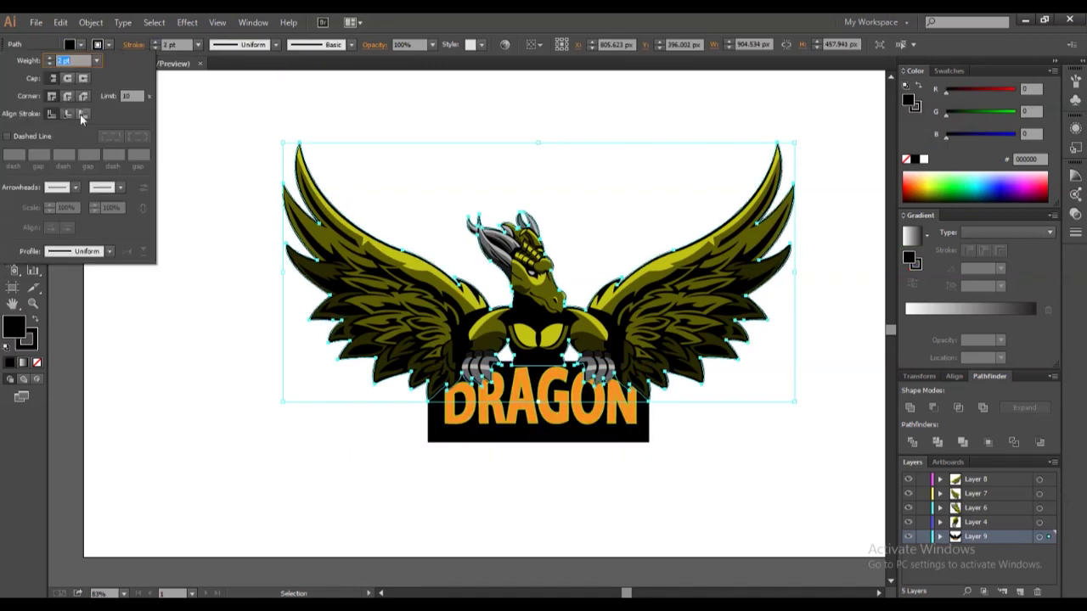
pyautogui.click(98, 44)
pyautogui.click(26, 77)
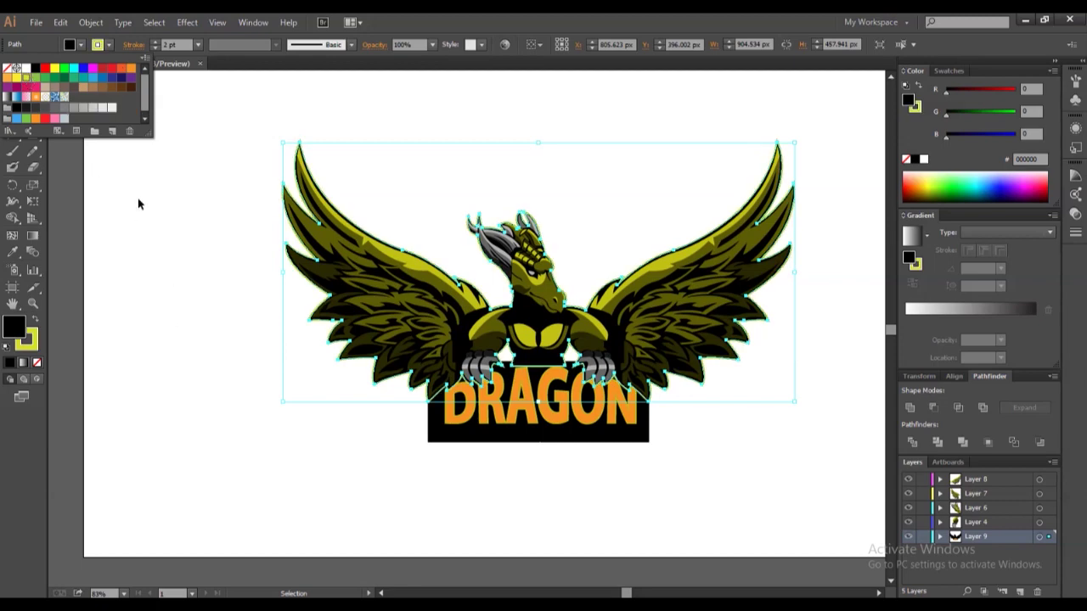
pyautogui.click(91, 22)
pyautogui.click(282, 485)
pyautogui.hotkey('ctrl', 'z')
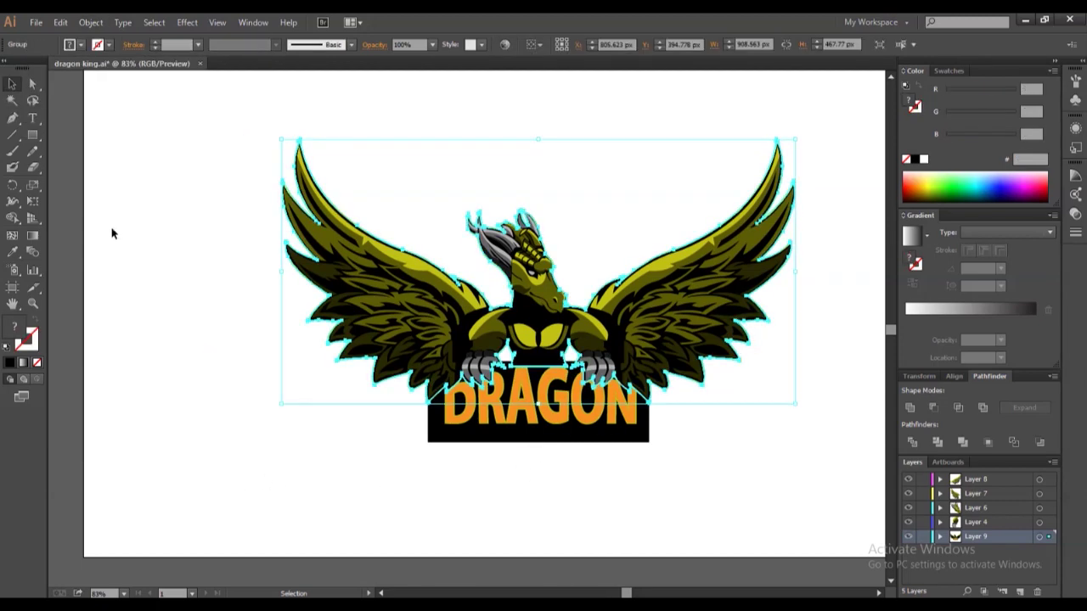
pyautogui.click(33, 87)
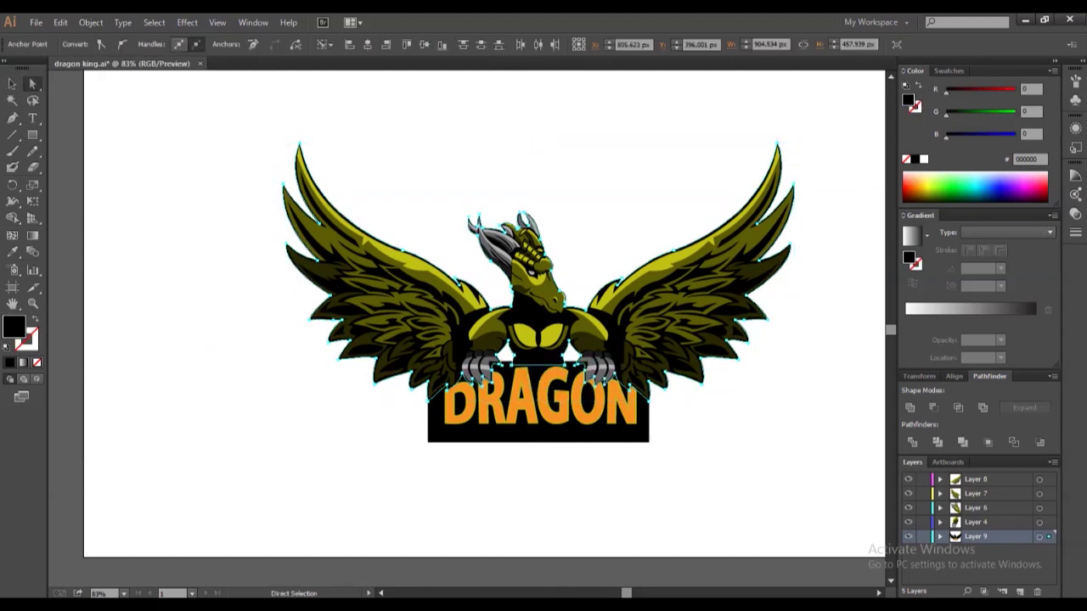
# Give all the artwork a 2 pt yellow stroke and deselect.
pyautogui.press('v')
pyautogui.click(458, 374)
pyautogui.hotkey('ctrl', 'a')
pyautogui.click(102, 44)
pyautogui.click(38, 68)
pyautogui.click(133, 44)
pyautogui.click(43, 71)
pyautogui.click(195, 245)
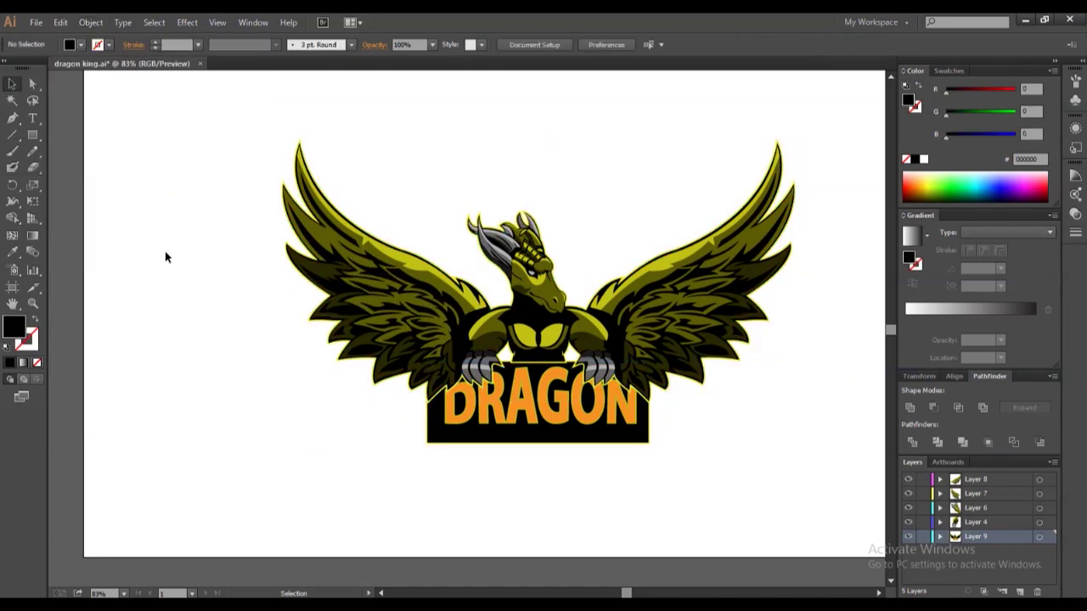